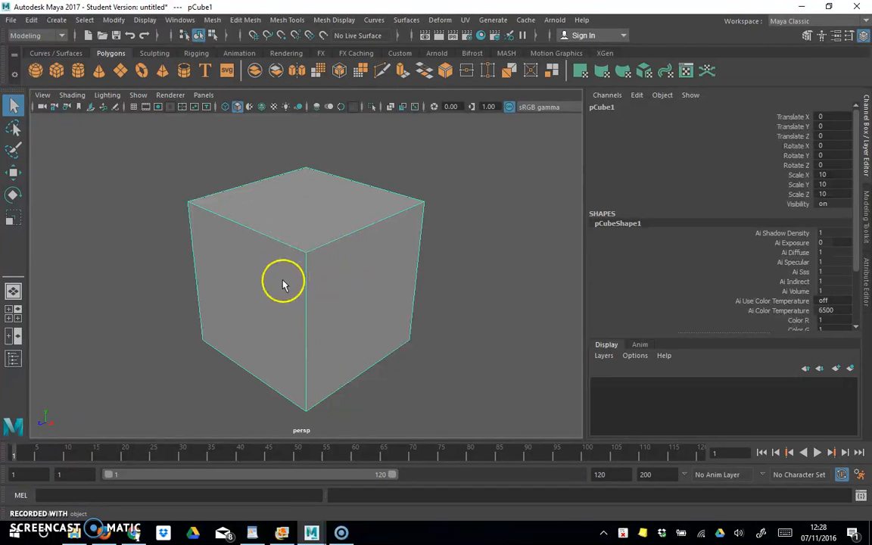
# Step: Look at the wood_crate_side.jpg texture in Photo Gallery and return to Maya
pyautogui.click(283, 534)
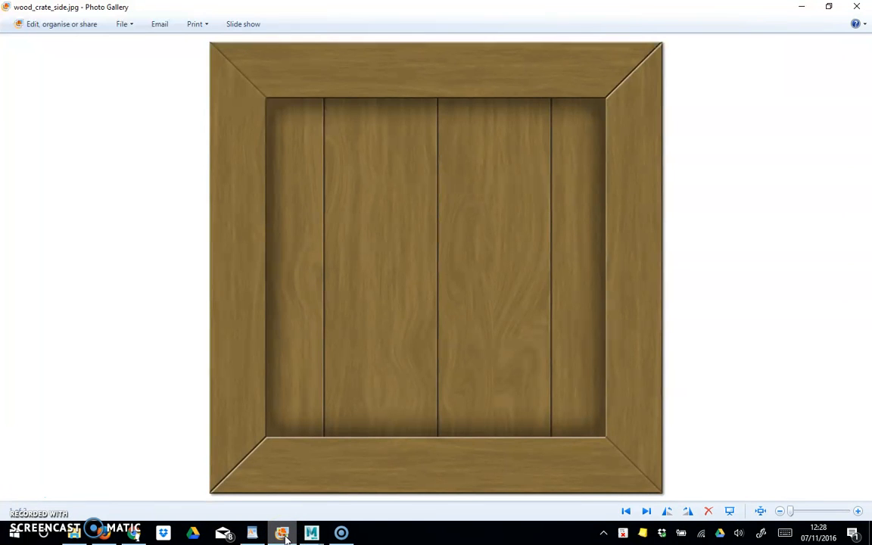
pyautogui.moveTo(309, 538)
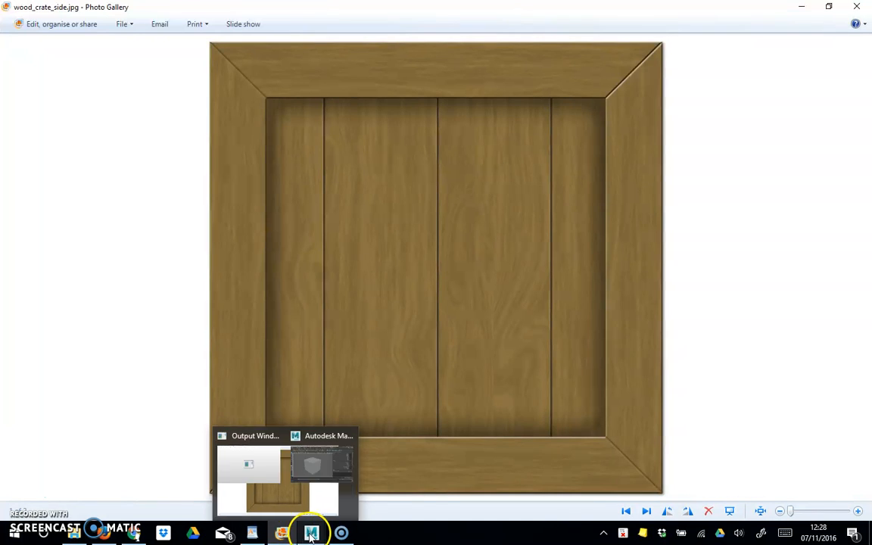
pyautogui.click(358, 473)
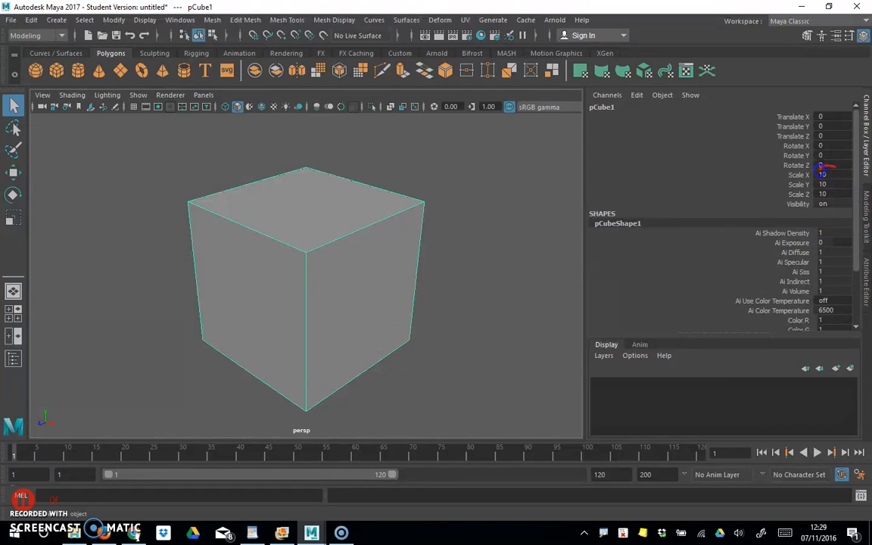
# Step: Freeze the transformations of the scaled cube
pyautogui.moveTo(821, 181)
pyautogui.mouseDown()
pyautogui.moveTo(813, 206)
pyautogui.moveTo(831, 174)
pyautogui.mouseUp()
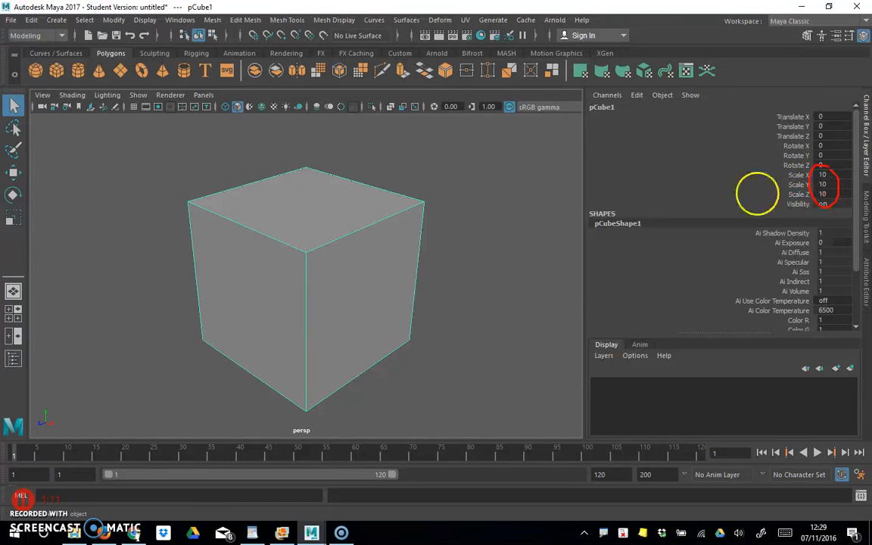
pyautogui.click(114, 23)
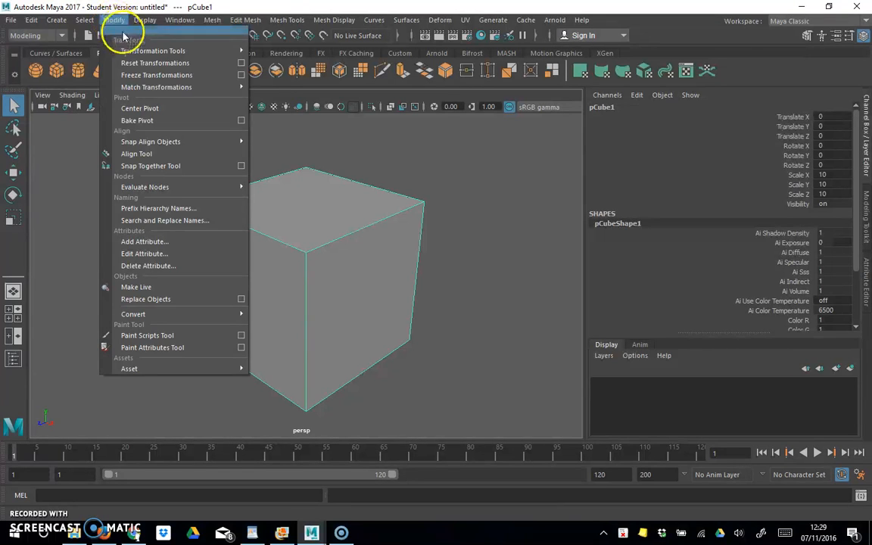
pyautogui.click(151, 75)
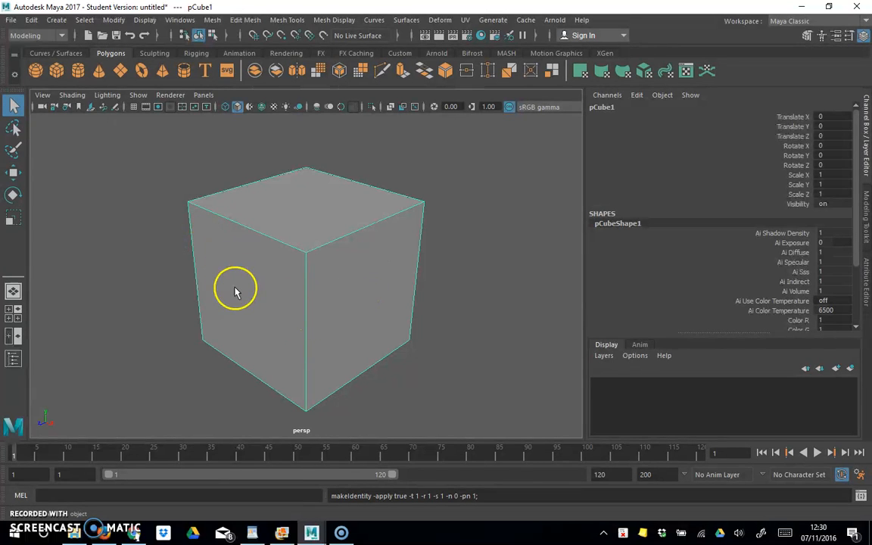
# Step: Apply an automatic UV projection to the cube using 6 planes optimized for fewer pieces, and close the mapping options
pyautogui.keyDown('alt'); pyautogui.moveTo(224, 327); pyautogui.dragTo(174, 317); pyautogui.keyUp('alt')
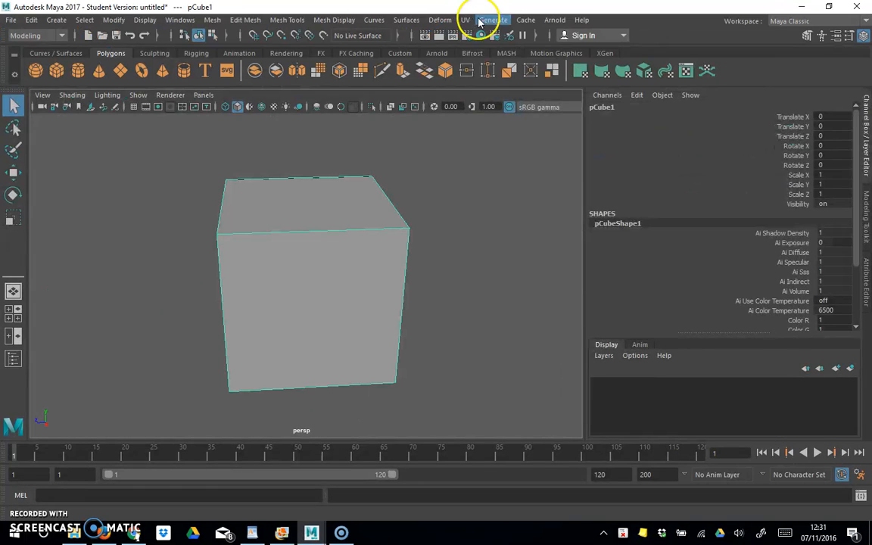
pyautogui.click(440, 43)
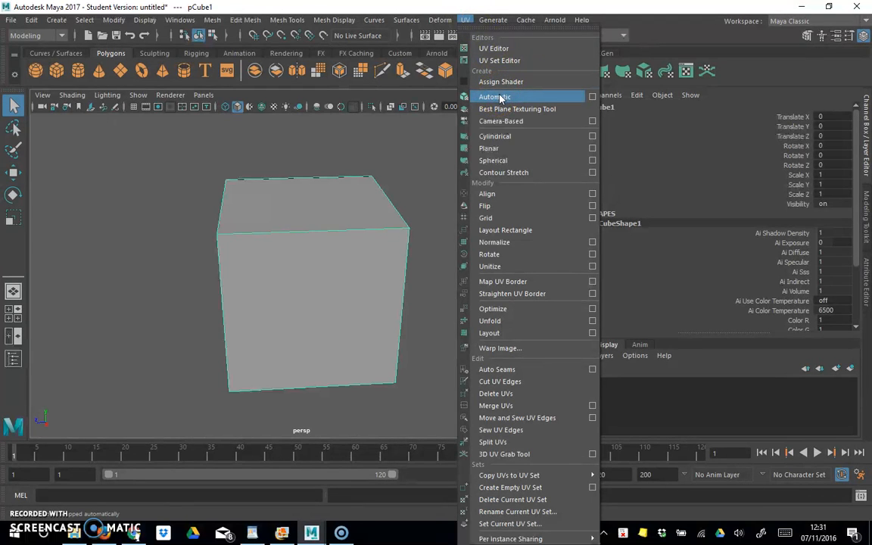
pyautogui.click(592, 97)
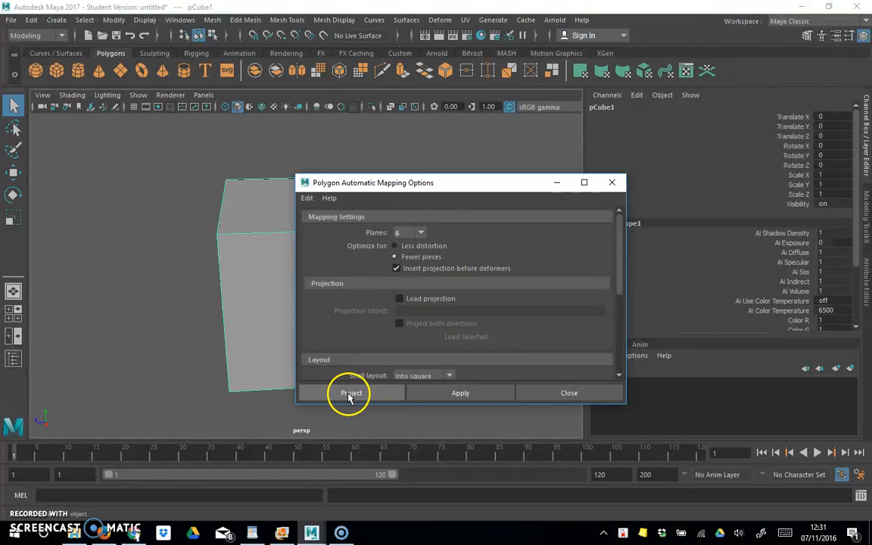
pyautogui.click(444, 391)
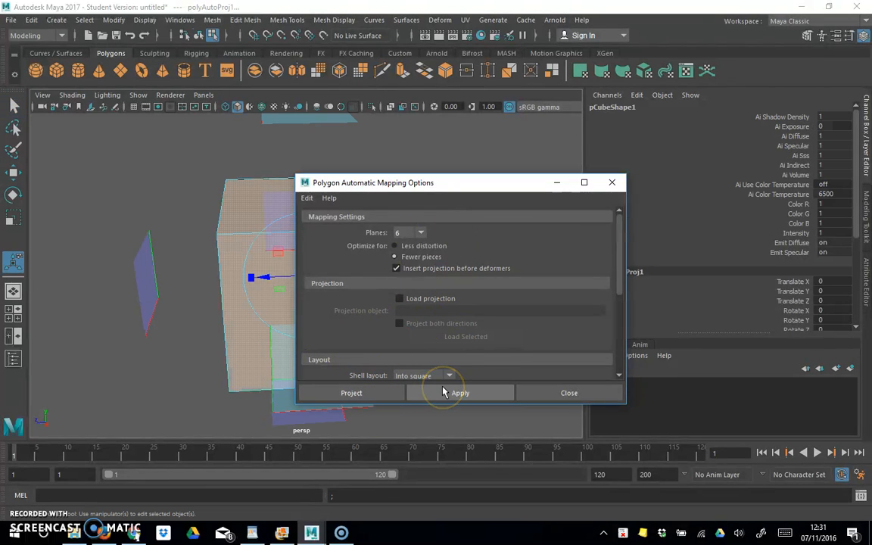
pyautogui.click(575, 394)
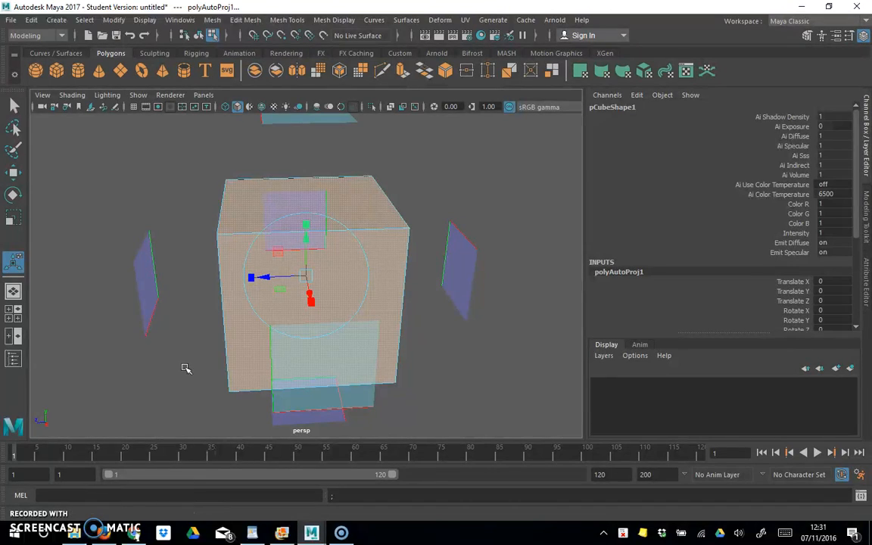
# Step: Open the UV Editor for the projected cube and enlarge it to fill the screen
pyautogui.keyDown('alt'); pyautogui.moveTo(184, 366); pyautogui.dragTo(130, 365); pyautogui.keyUp('alt')
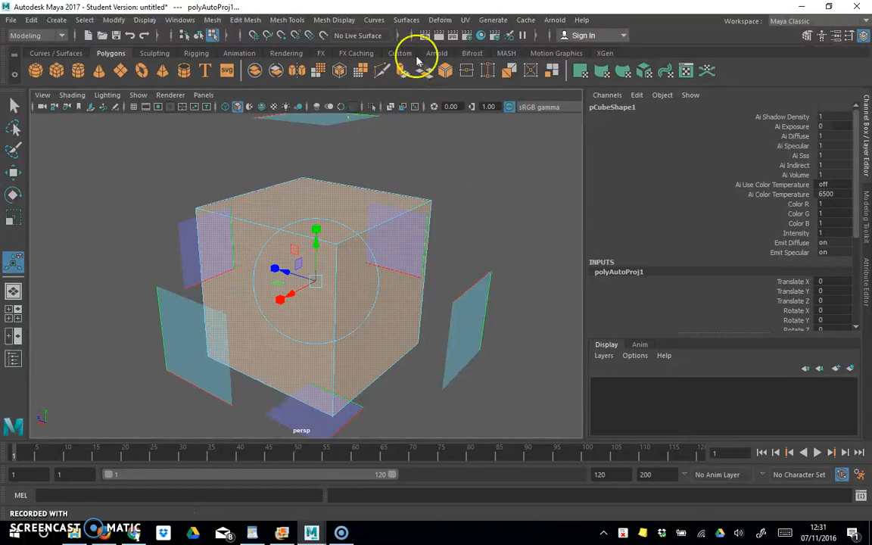
pyautogui.click(465, 21)
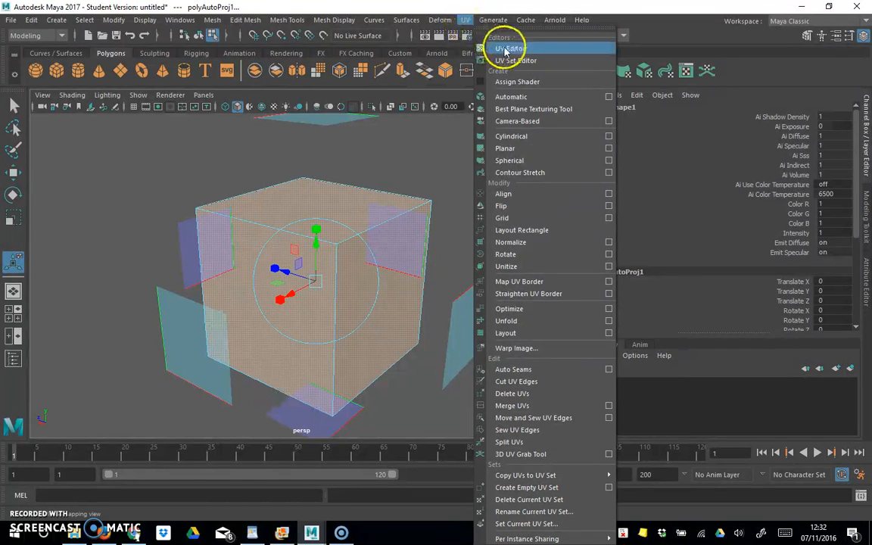
pyautogui.click(508, 49)
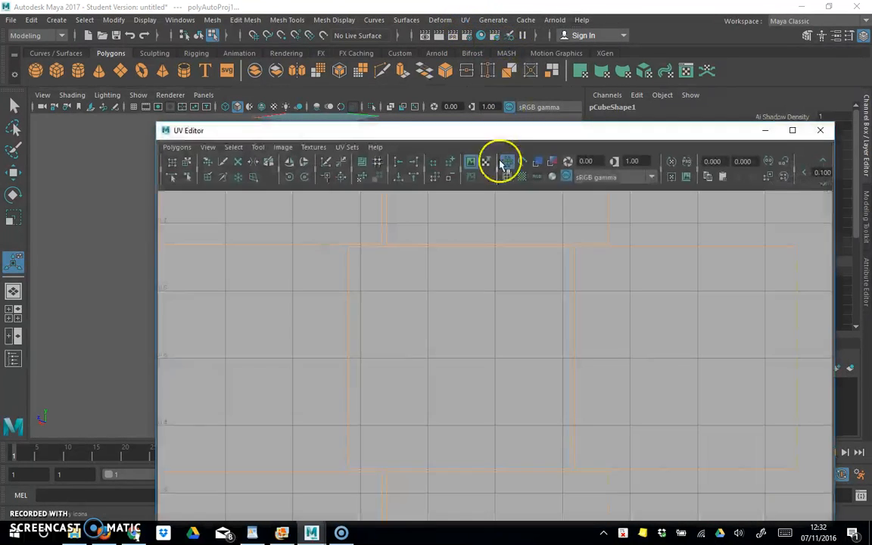
pyautogui.click(792, 130)
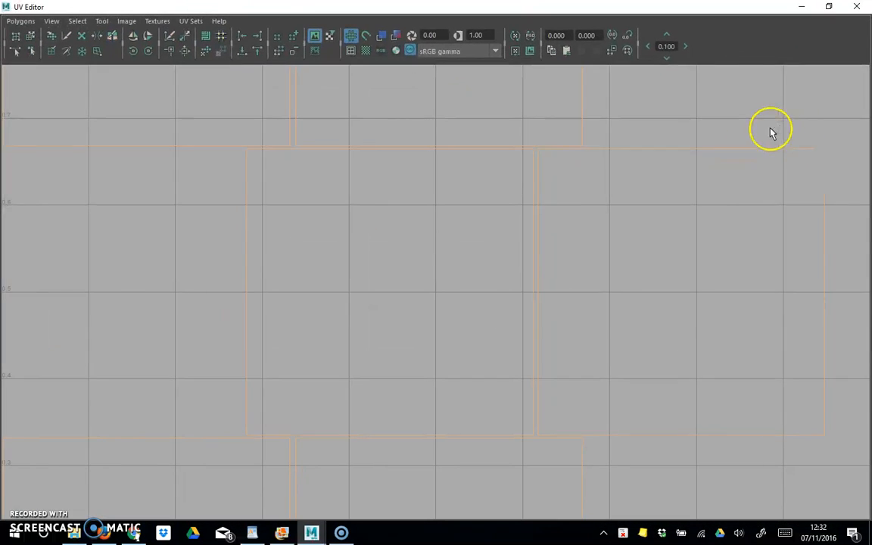
# Step: Examine how the cube's separate UV shells are laid out inside the 0 to 1 texture space
pyautogui.scroll(-8, 590, 168)
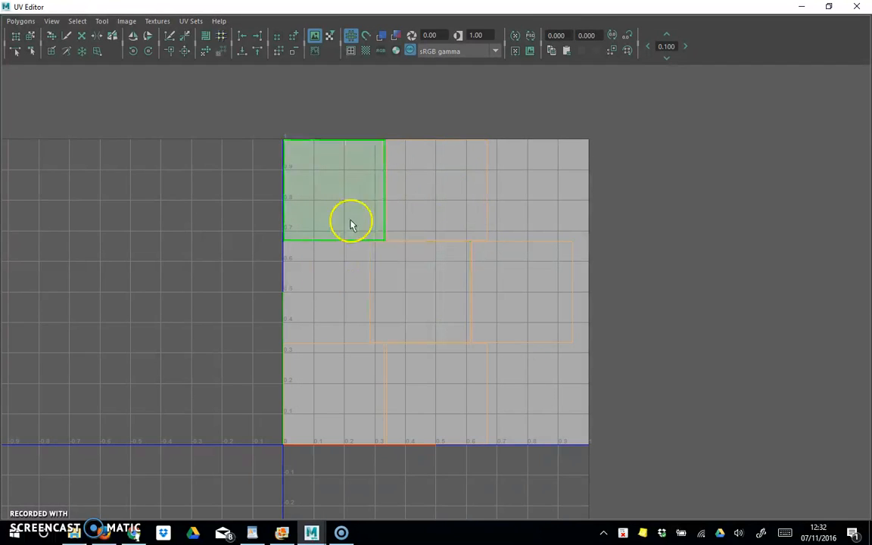
pyautogui.scroll(5, 398, 245)
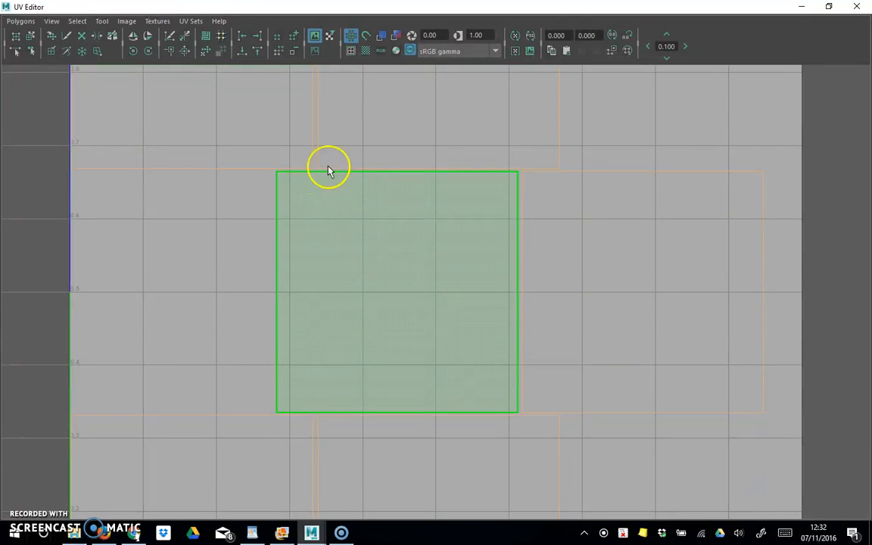
pyautogui.scroll(-3, 403, 227)
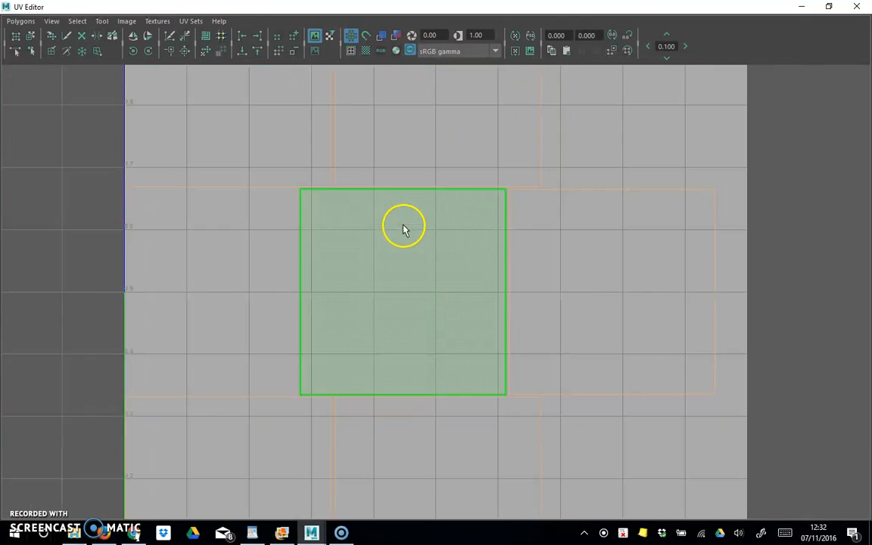
pyautogui.scroll(-3, 402, 228)
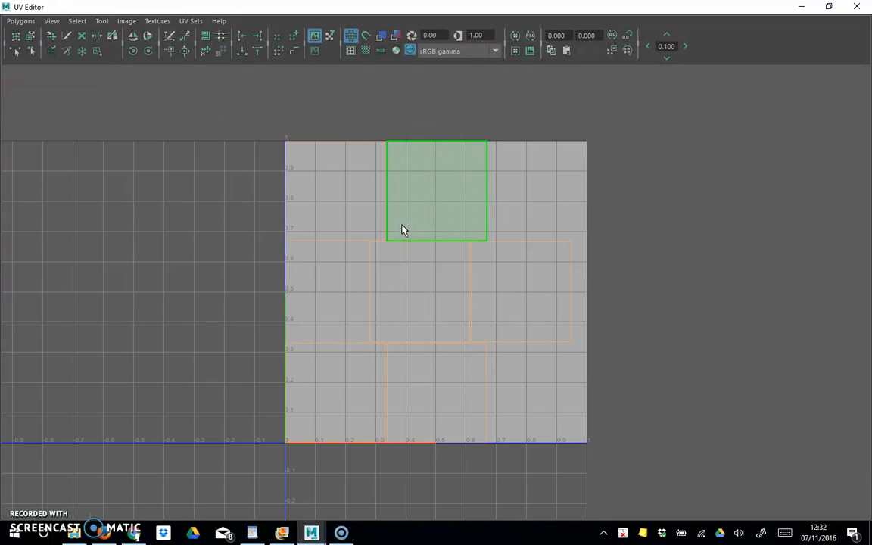
pyautogui.scroll(-2, 348, 250)
pyautogui.scroll(-1, 348, 251)
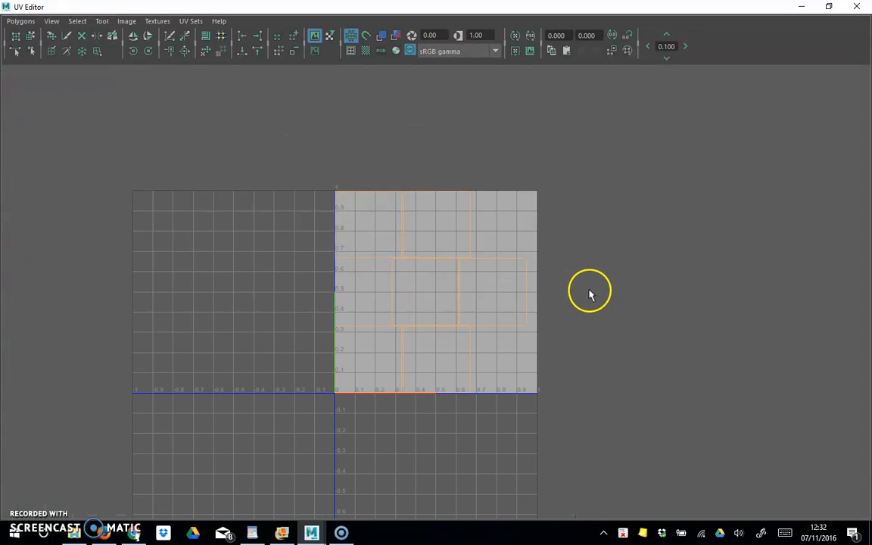
pyautogui.keyDown('alt'); pyautogui.moveTo(590, 292); pyautogui.dragTo(619, 187, button='middle'); pyautogui.keyUp('alt')
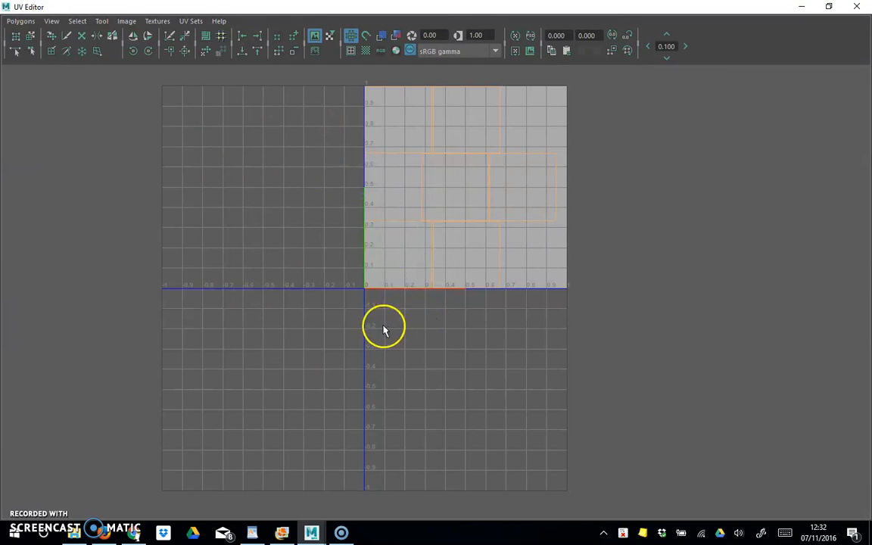
pyautogui.click(436, 247)
pyautogui.moveTo(436, 248); pyautogui.dragTo(379, 243)
pyautogui.click(347, 237)
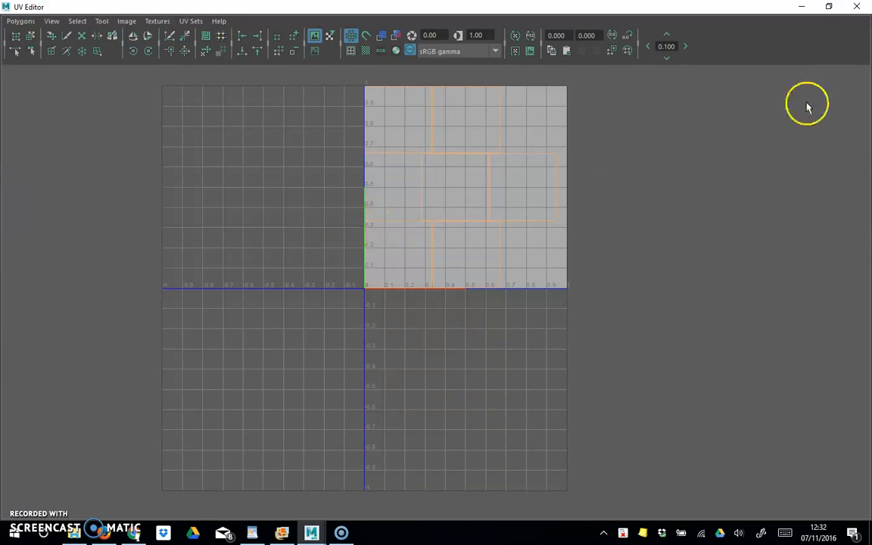
# Step: Reduce the UV Editor window to activate the Move tool, and enlarge the editor again around the UV shells
pyautogui.click(829, 7)
pyautogui.moveTo(577, 133); pyautogui.dragTo(539, 57)
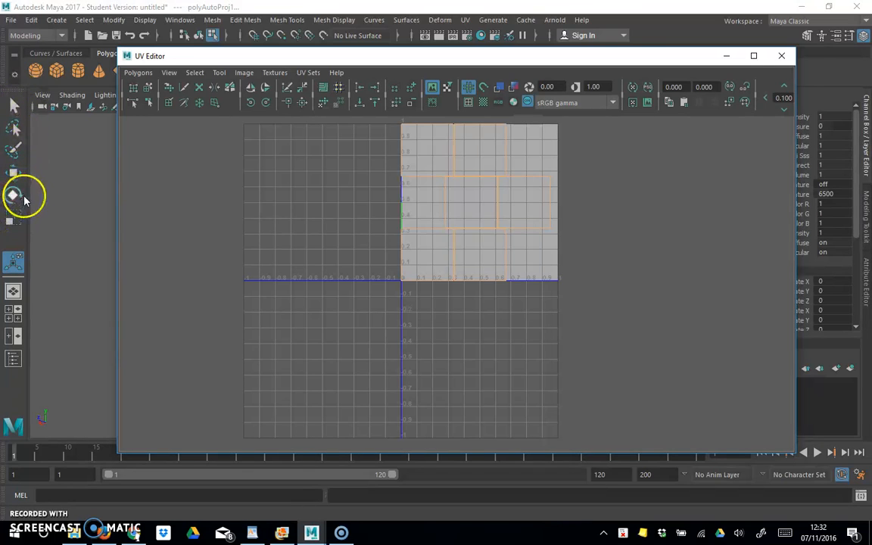
pyautogui.click(15, 173)
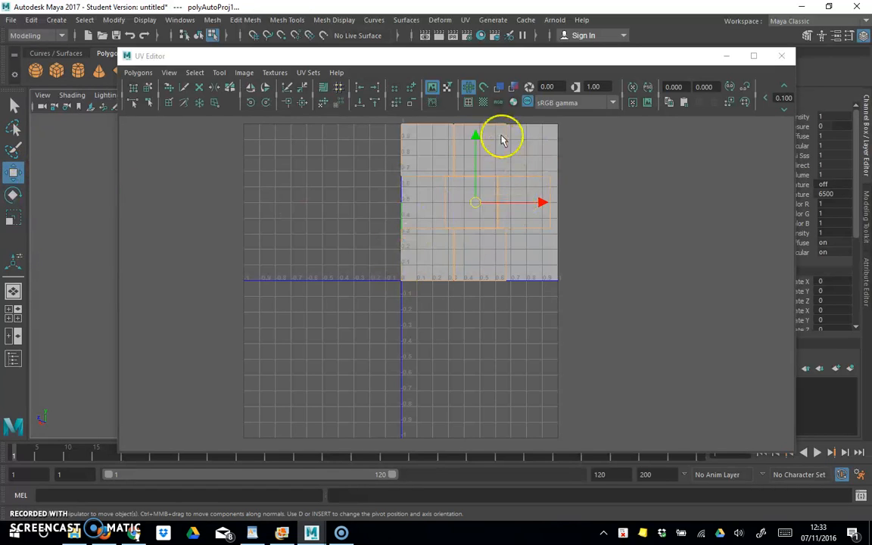
pyautogui.keyDown('alt'); pyautogui.moveTo(477, 181); pyautogui.dragTo(730, 189, button='right'); pyautogui.keyUp('alt')
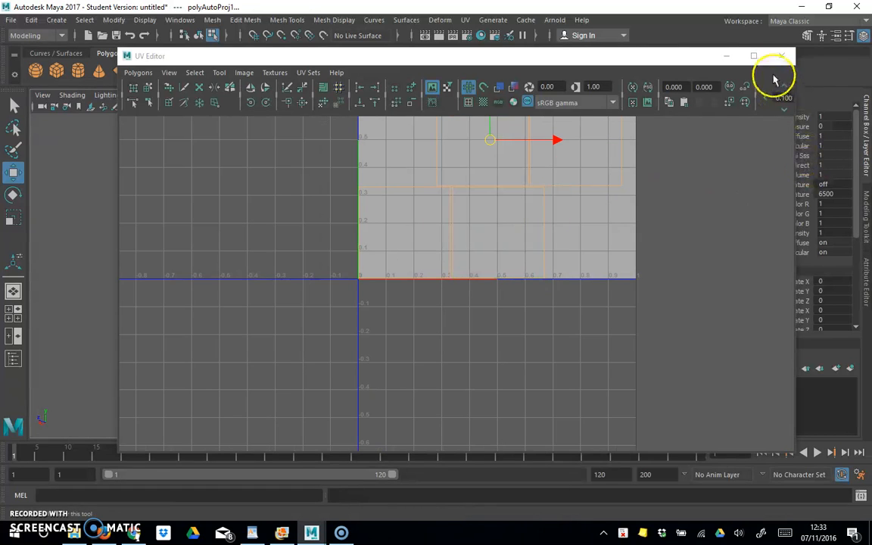
pyautogui.click(753, 56)
pyautogui.keyDown('alt'); pyautogui.moveTo(676, 181); pyautogui.dragTo(612, 393, button='middle'); pyautogui.keyUp('alt')
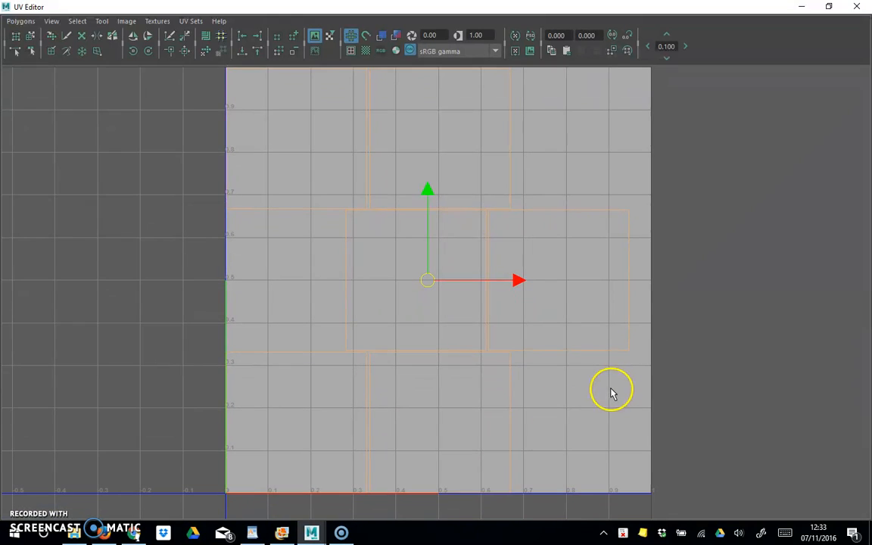
# Step: Switch to edge selection and use Move and Sew on the upper edge of the lower-left UV shell
pyautogui.rightClick(294, 358)
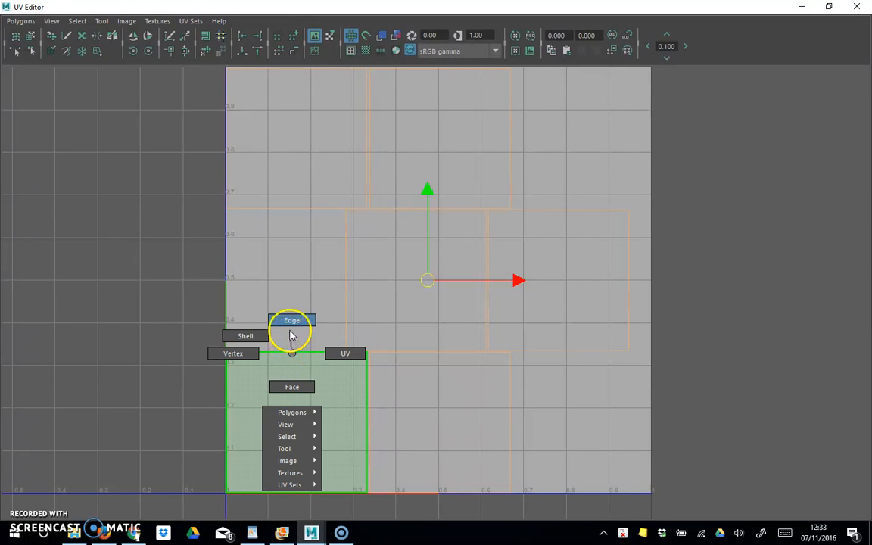
pyautogui.click(291, 324)
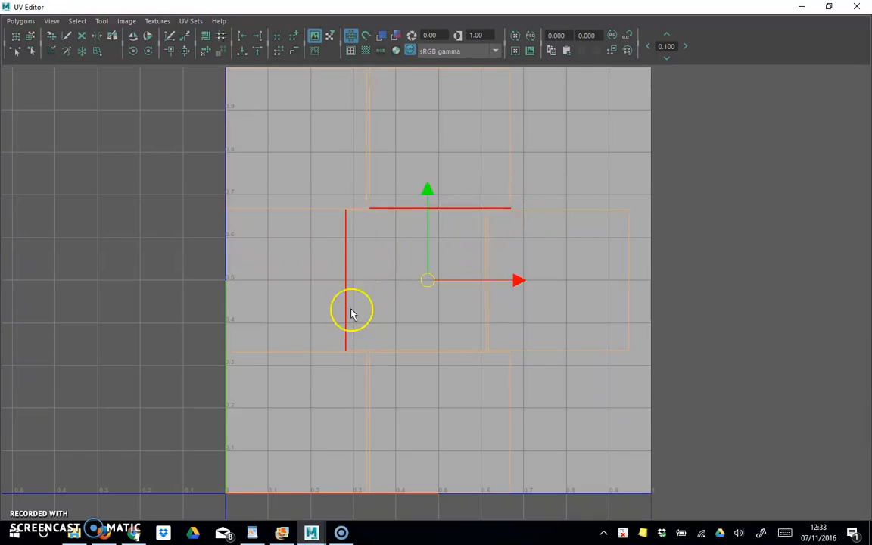
pyautogui.click(315, 358)
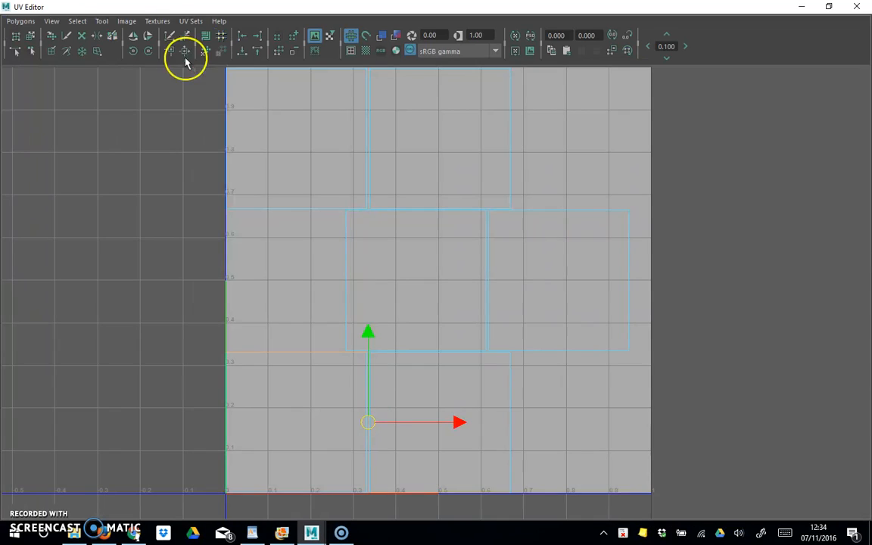
pyautogui.click(369, 102)
pyautogui.click(186, 51)
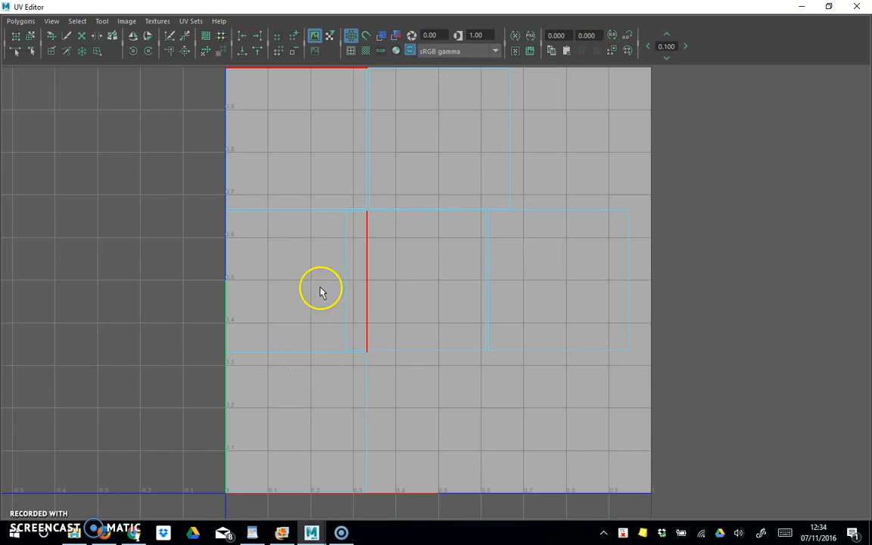
# Step: Move and sew the neighbouring faces onto the upper edge of the middle square and the right edge of the lower-left square
pyautogui.click(294, 216)
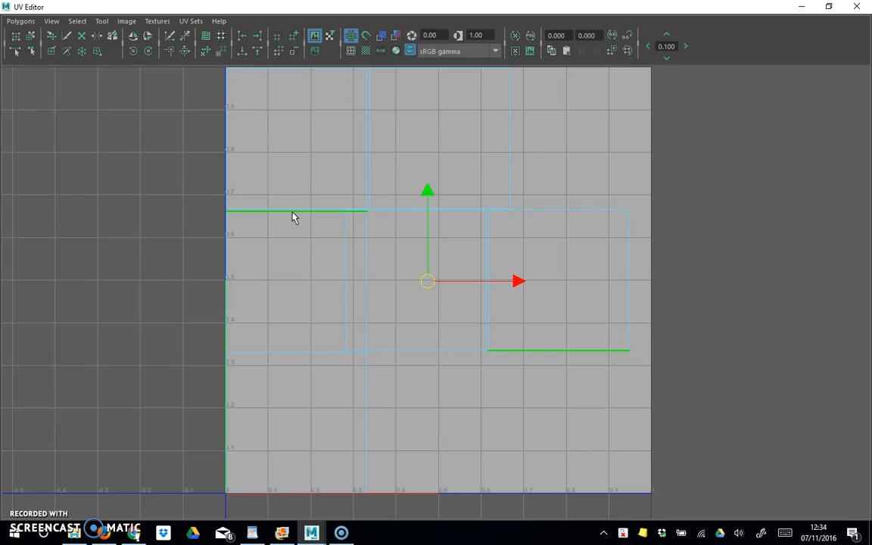
pyautogui.click(185, 52)
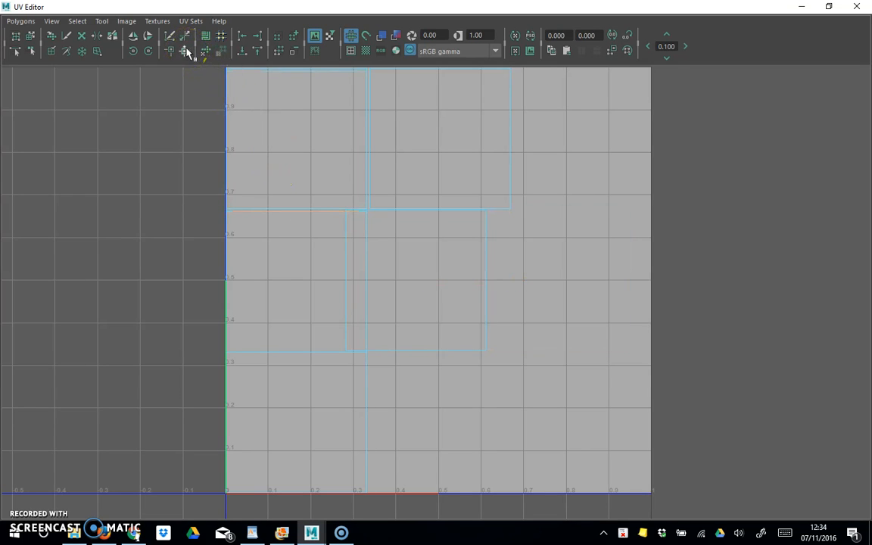
pyautogui.click(368, 395)
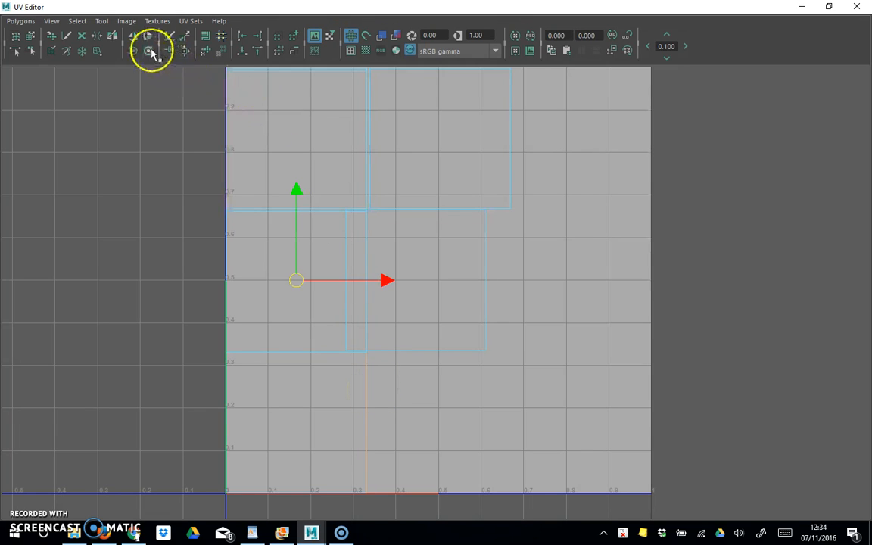
pyautogui.click(185, 50)
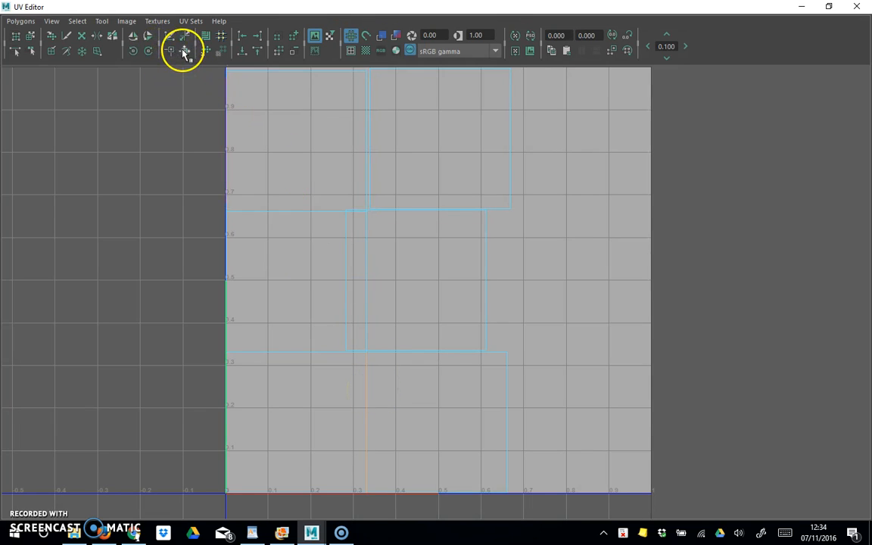
# Step: Move and sew the upper-right face onto the overlapping square's left edge, and the resulting pair onto the left edge of the column's middle square
pyautogui.click(367, 259)
pyautogui.click(347, 253)
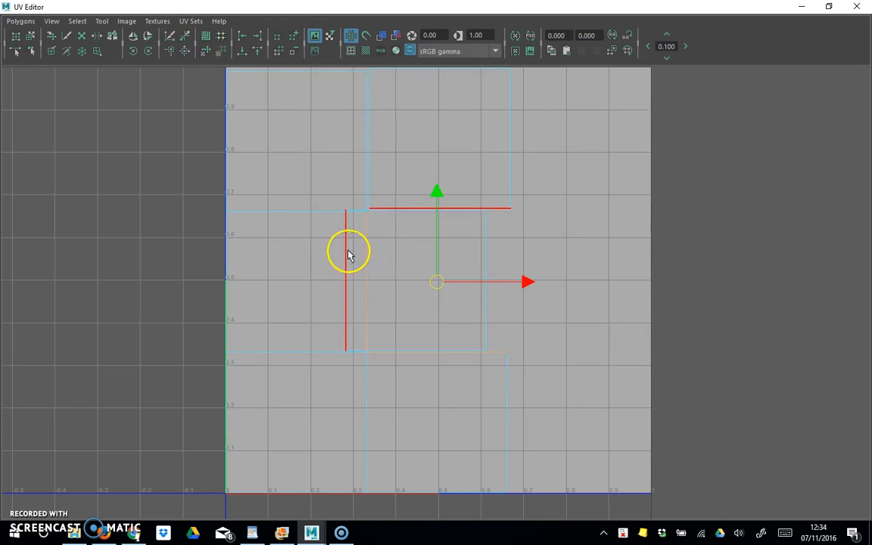
pyautogui.click(185, 52)
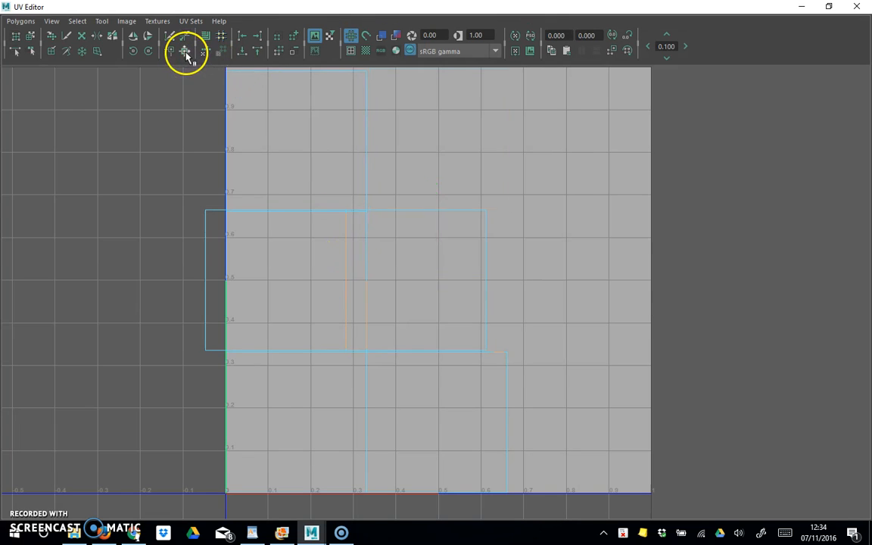
pyautogui.click(366, 117)
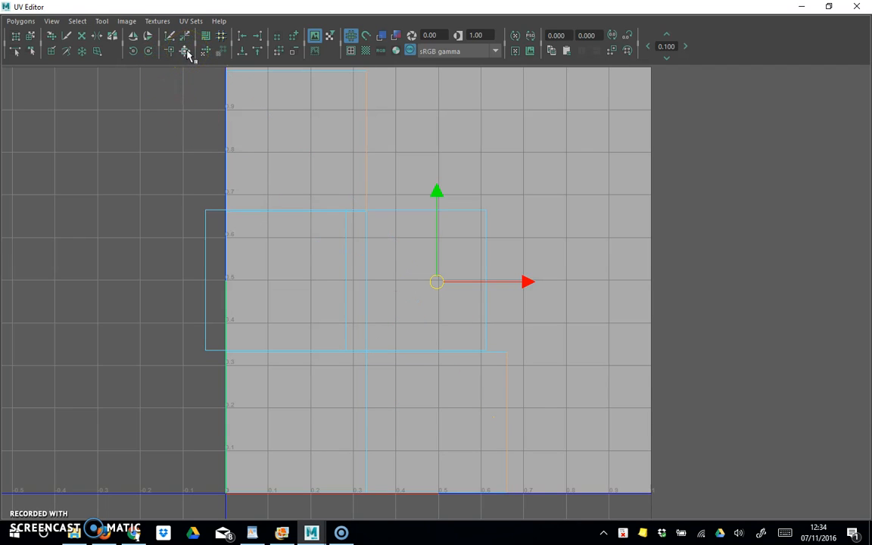
pyautogui.click(231, 245)
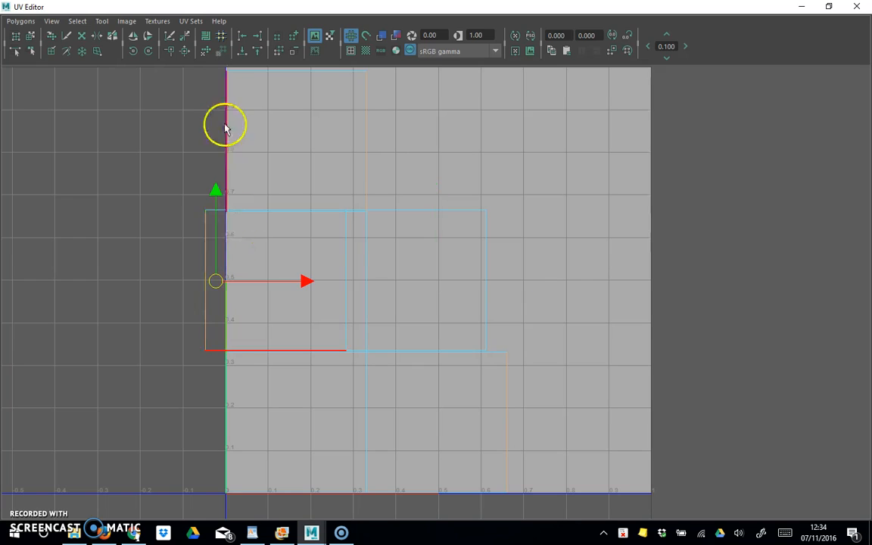
pyautogui.click(187, 43)
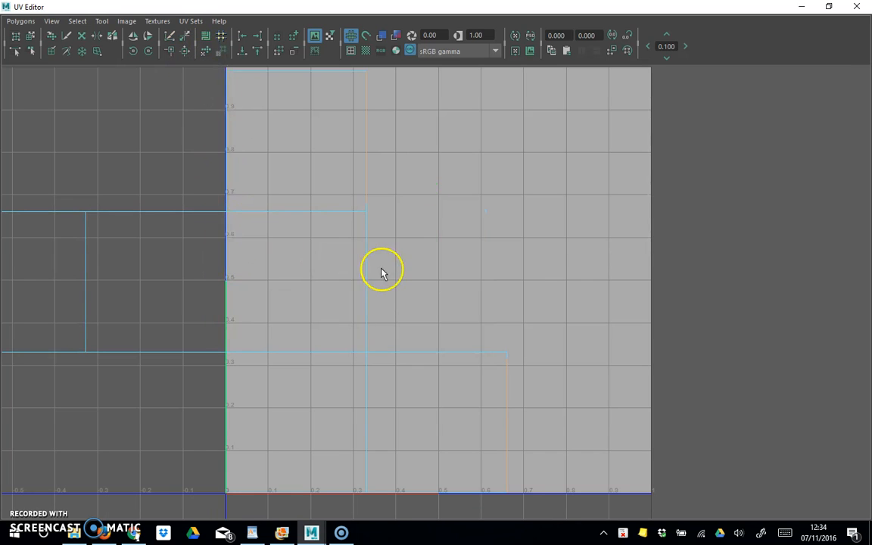
# Step: Try Move and Sew on the upper and right edges of the lower-left square, and examine the unfolded cube net
pyautogui.scroll(-2, 382, 272)
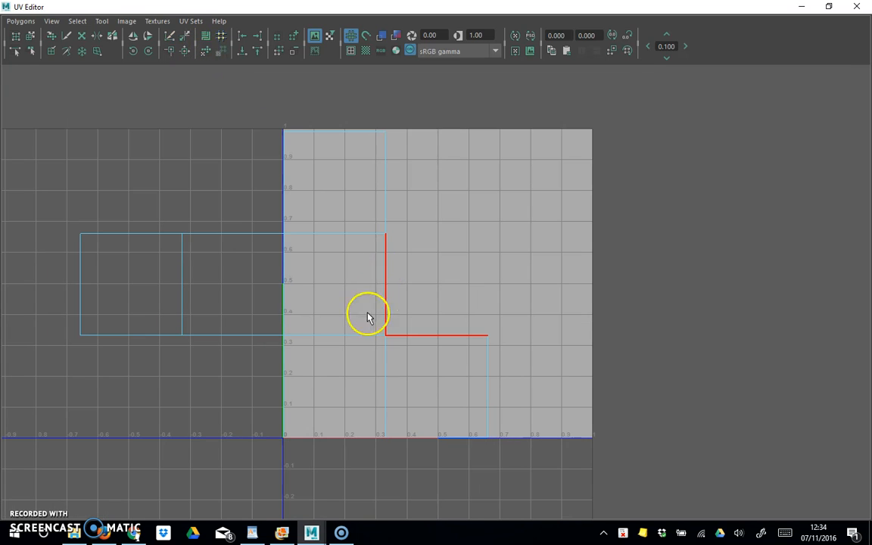
pyautogui.click(344, 338)
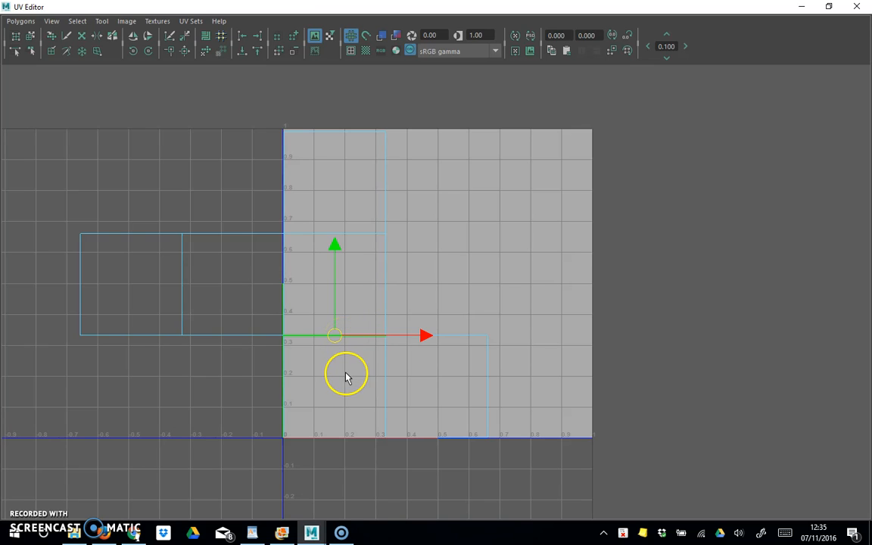
pyautogui.click(388, 394)
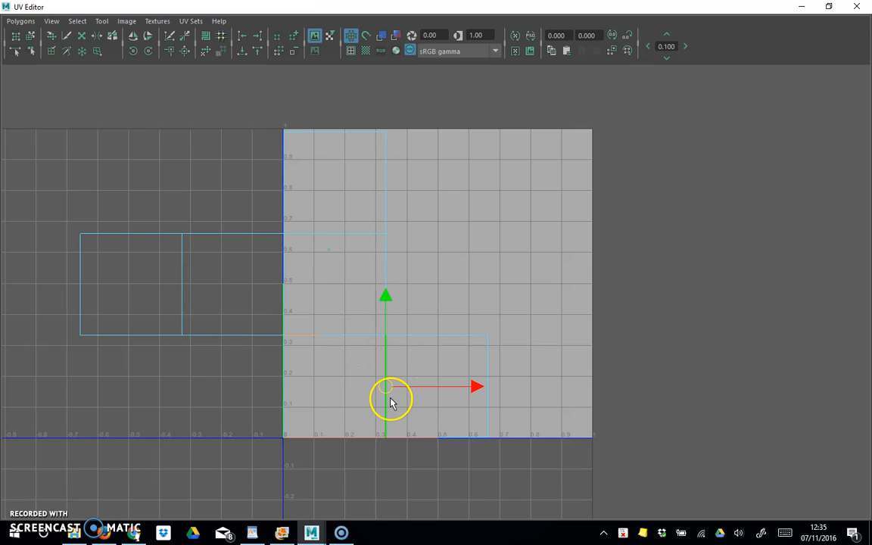
pyautogui.click(185, 51)
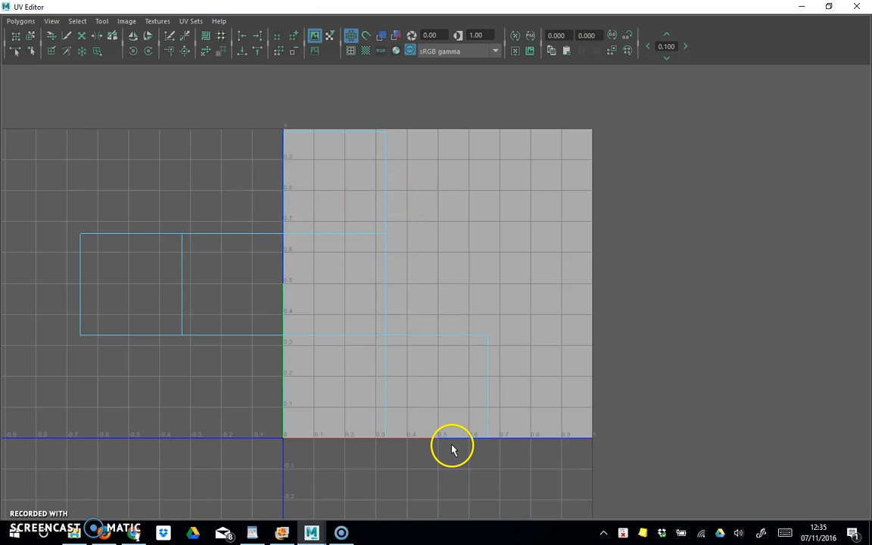
pyautogui.scroll(-1, 452, 447)
pyautogui.scroll(-1, 421, 398)
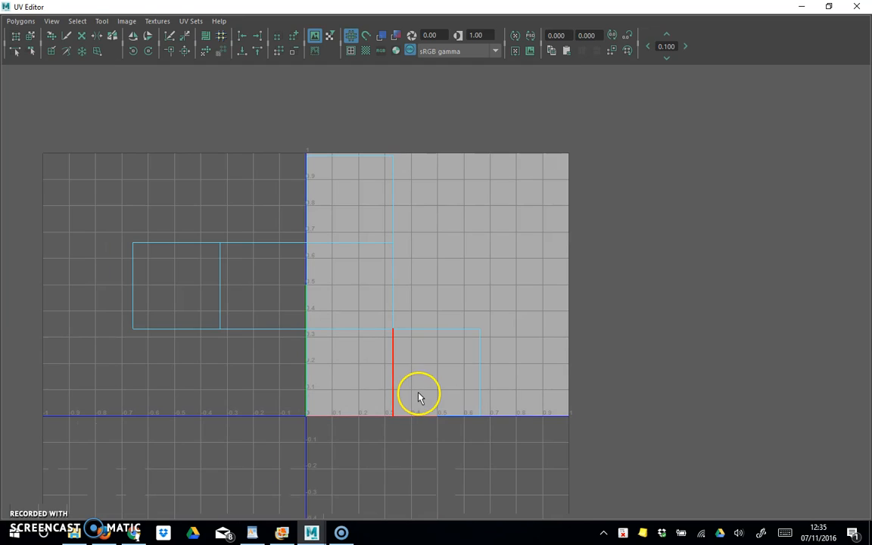
pyautogui.scroll(-2, 406, 347)
pyautogui.scroll(2, 406, 349)
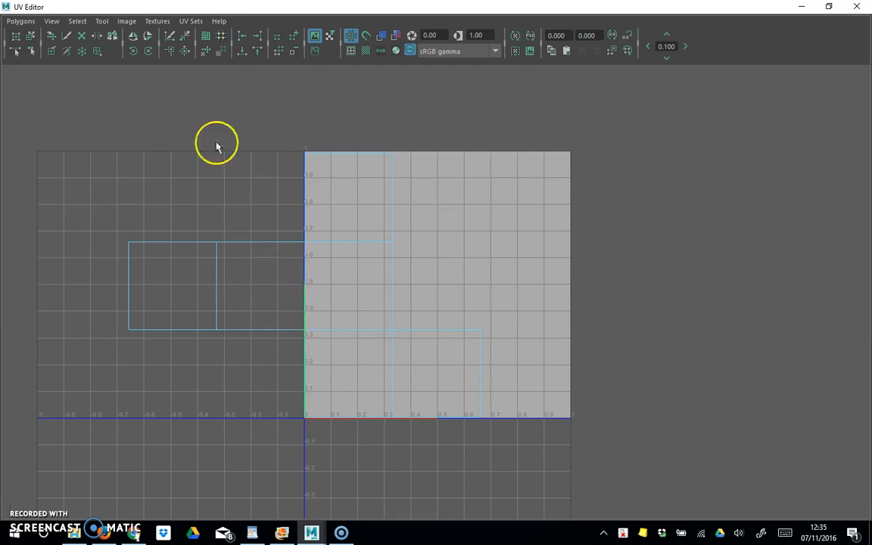
# Step: Reduce the UV Editor window and switch to face selection
pyautogui.click(855, 8)
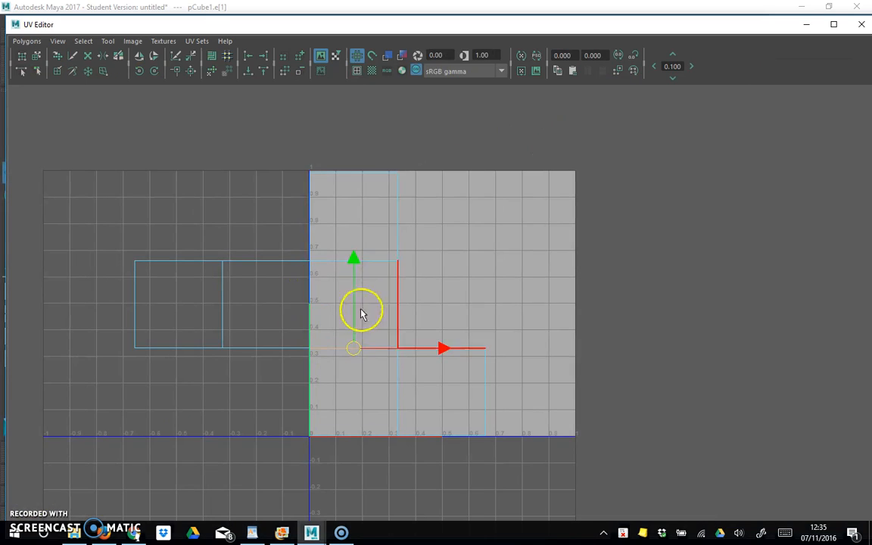
pyautogui.rightClick(421, 286)
pyautogui.moveTo(421, 286); pyautogui.dragTo(421, 317, button='right')
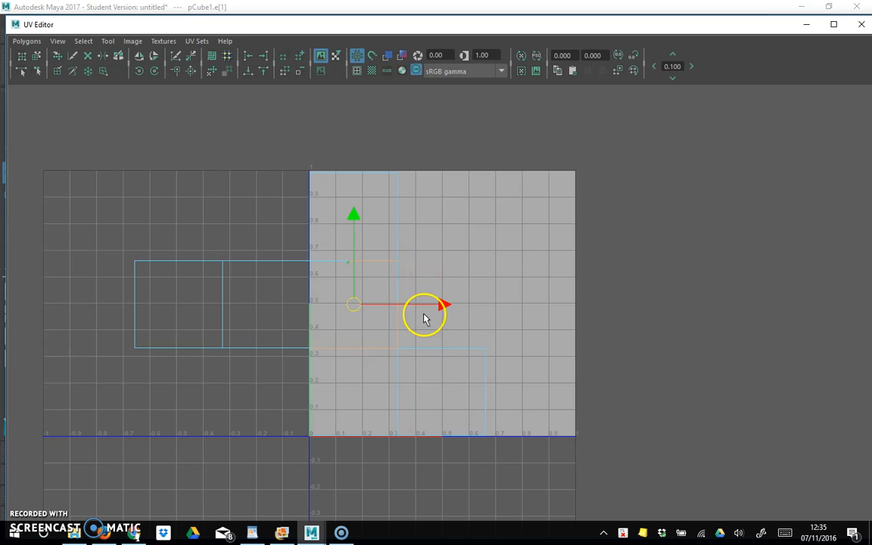
# Step: Inspect the faces of the unfolded net one by one to see how they adjoin each other
pyautogui.click(364, 369)
pyautogui.click(419, 380)
pyautogui.click(375, 325)
pyautogui.click(371, 257)
pyautogui.click(241, 293)
pyautogui.click(212, 297)
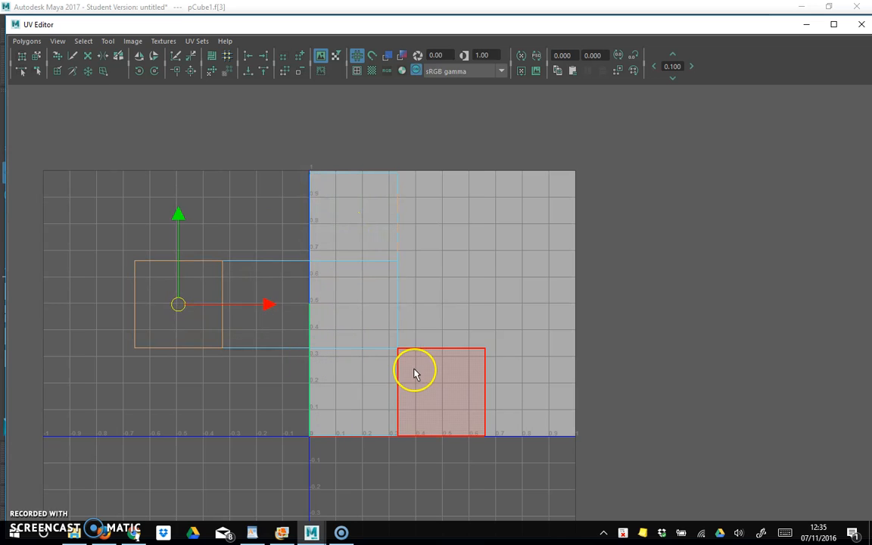
pyautogui.scroll(4, 384, 353)
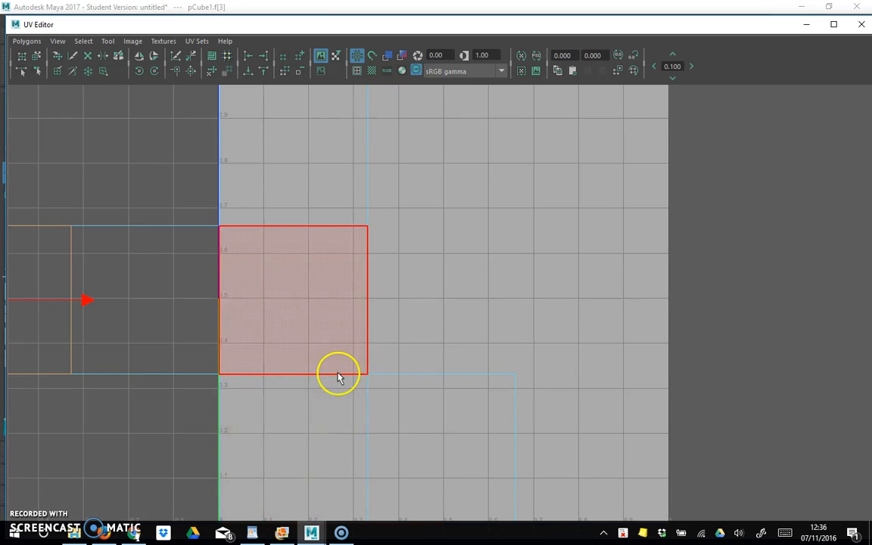
pyautogui.scroll(-5, 325, 304)
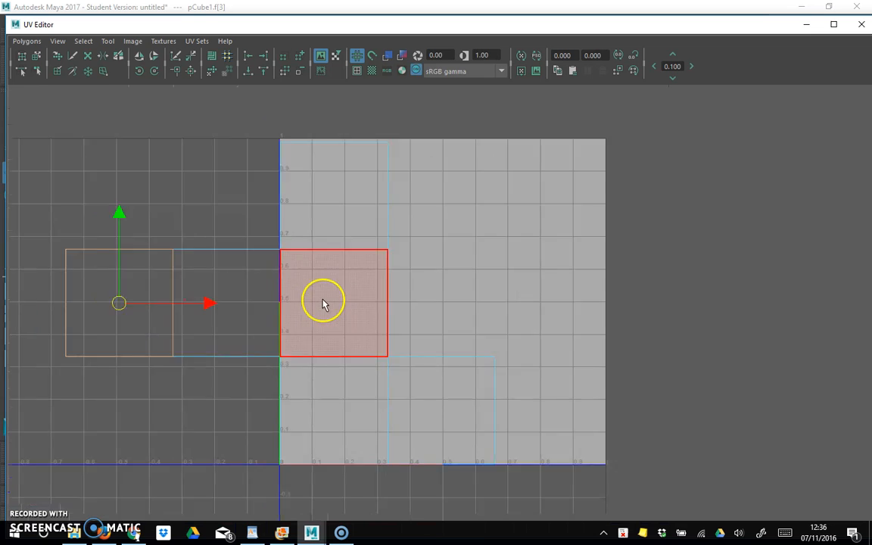
pyautogui.scroll(-2, 358, 349)
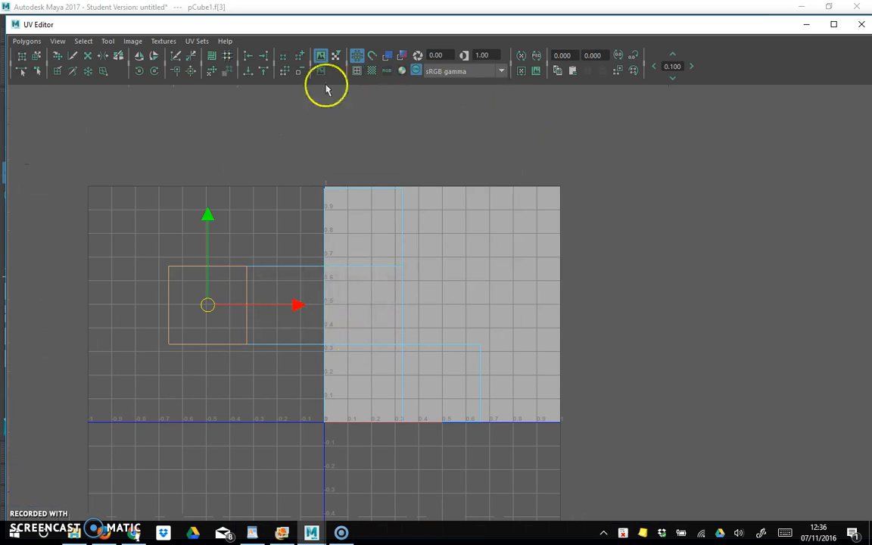
# Step: Narrow the UV Editor window to uncover the toolbox, activate the Move tool and clear the face selection
pyautogui.moveTo(10, 137); pyautogui.dragTo(43, 141)
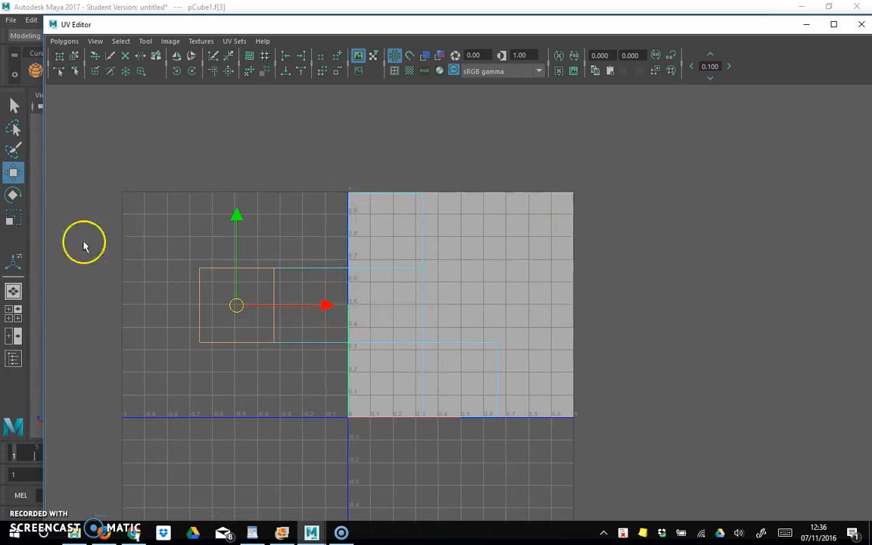
pyautogui.click(14, 174)
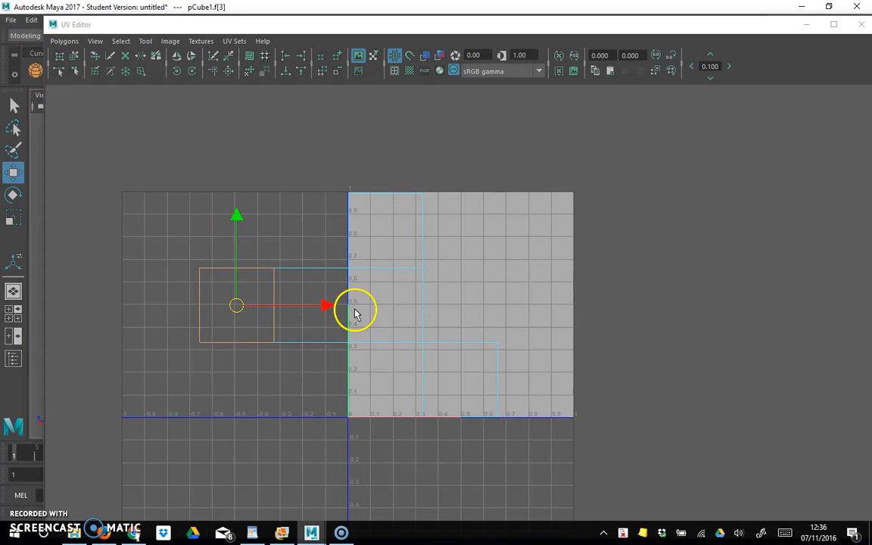
pyautogui.moveTo(324, 305)
pyautogui.mouseDown()
pyautogui.moveTo(340, 304)
pyautogui.moveTo(325, 305)
pyautogui.mouseUp()
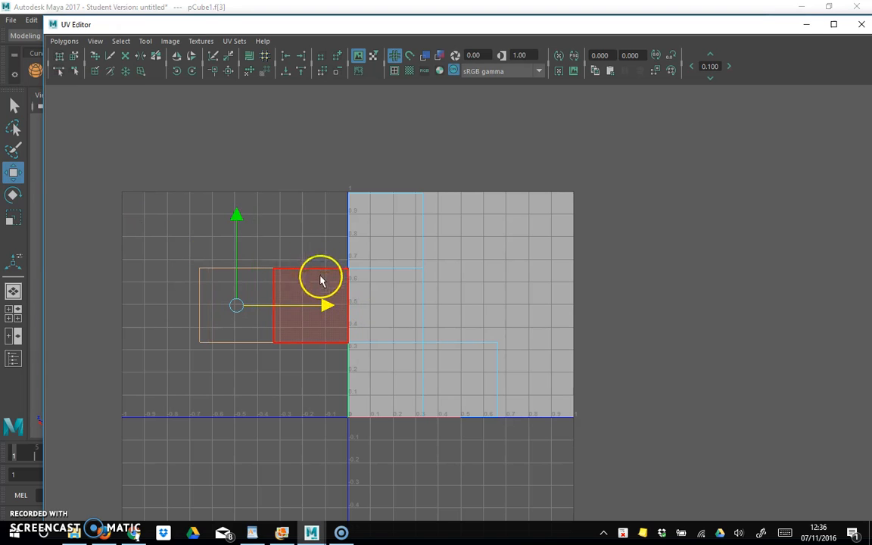
pyautogui.click(203, 149)
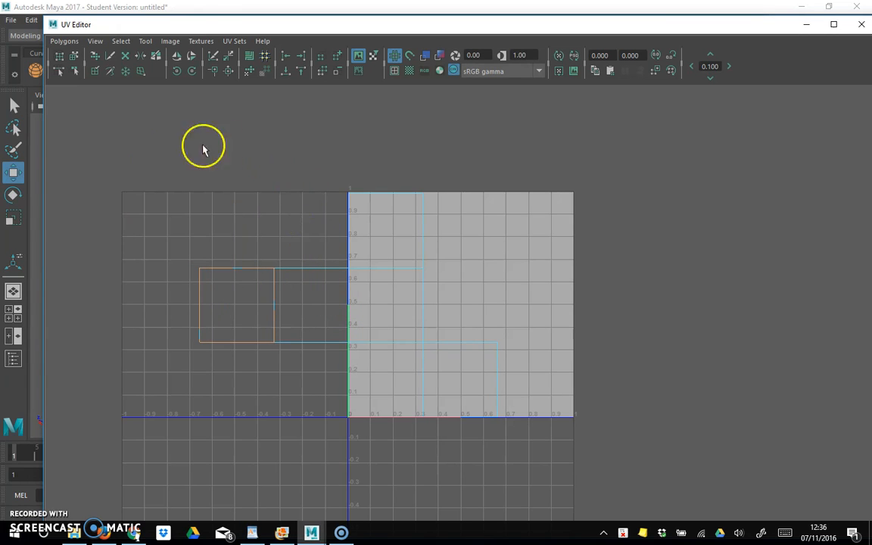
# Step: Select all faces of the cube net and move them horizontally by about 0.33 units towards the 0 to 1 texture space
pyautogui.click(15, 196)
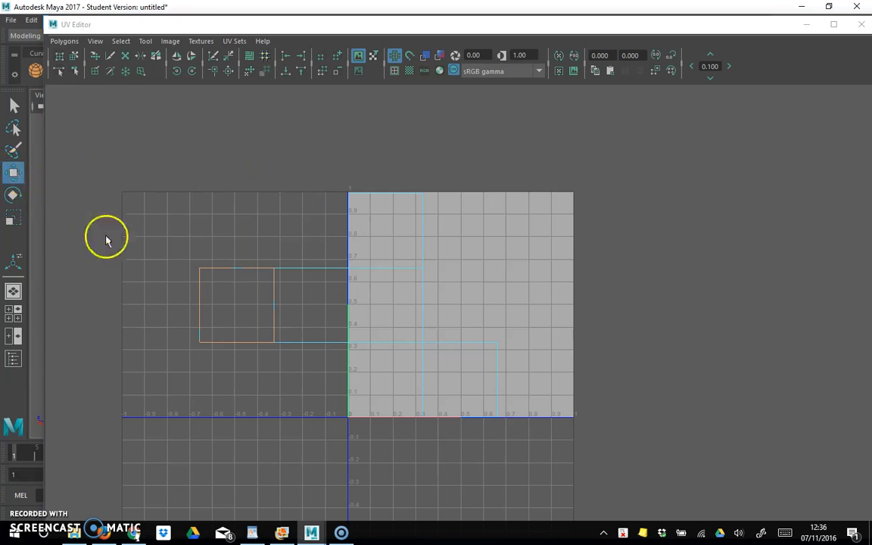
pyautogui.click(122, 43)
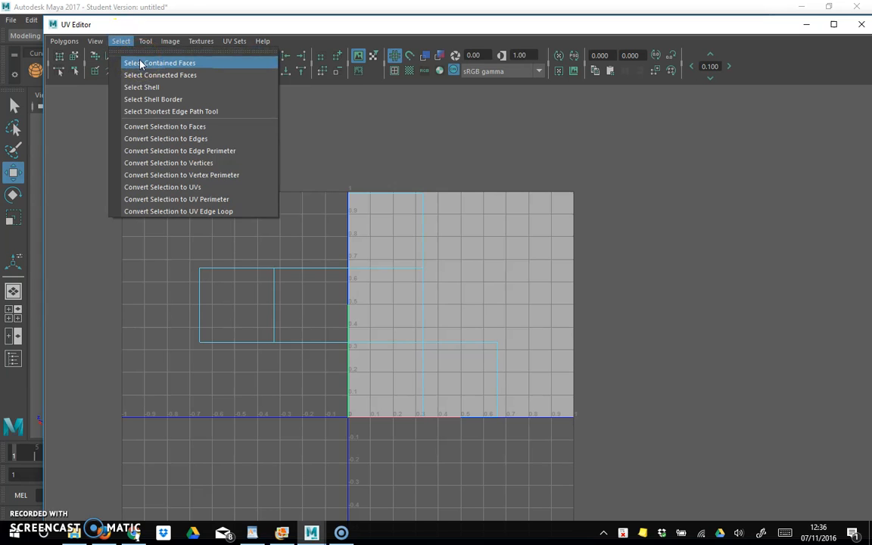
pyautogui.click(76, 96)
pyautogui.moveTo(130, 139); pyautogui.dragTo(558, 453)
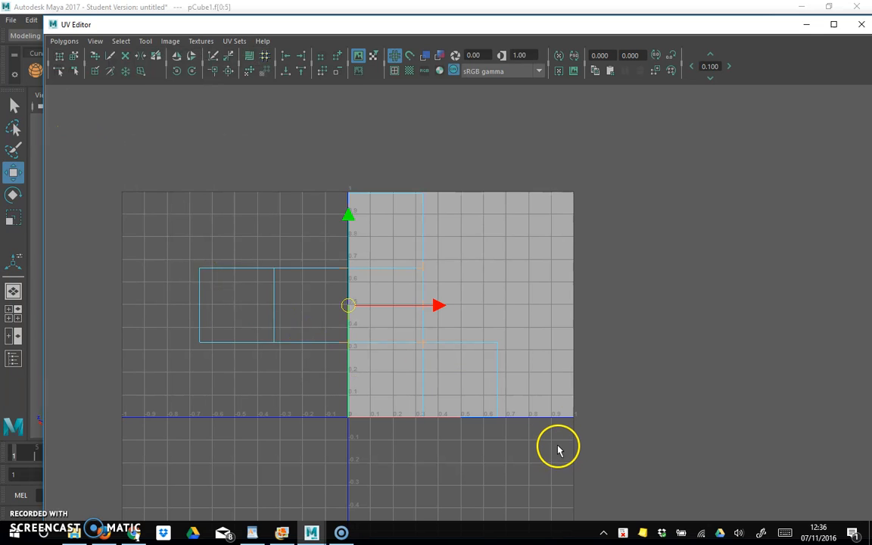
pyautogui.moveTo(439, 307); pyautogui.dragTo(515, 312)
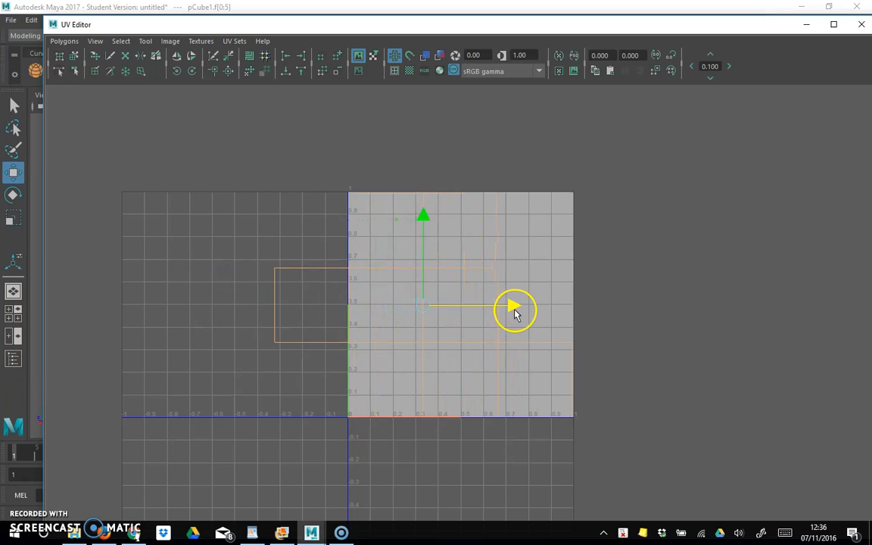
# Step: Scale the whole net down uniformly and move it horizontally until it fits inside the 0 to 1 texture space
pyautogui.click(14, 218)
pyautogui.moveTo(429, 312); pyautogui.dragTo(406, 305)
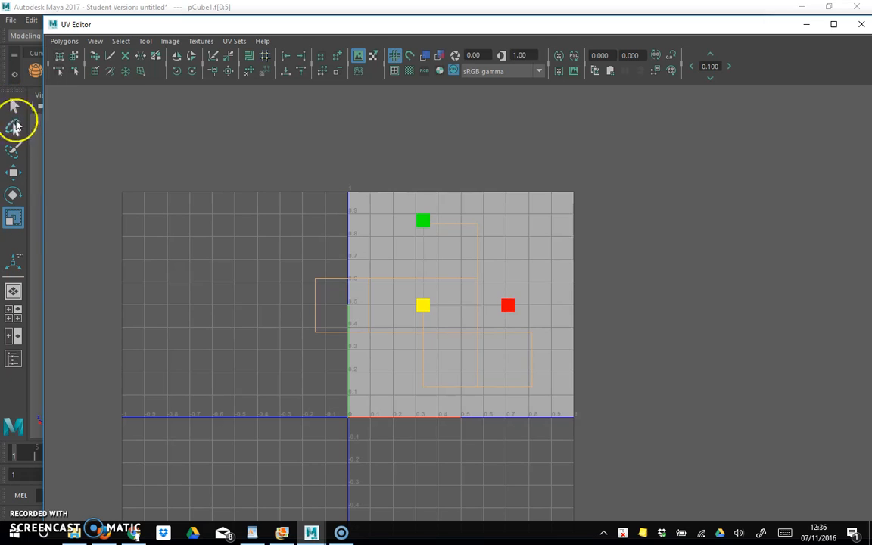
pyautogui.click(13, 173)
pyautogui.moveTo(514, 305); pyautogui.dragTo(548, 307)
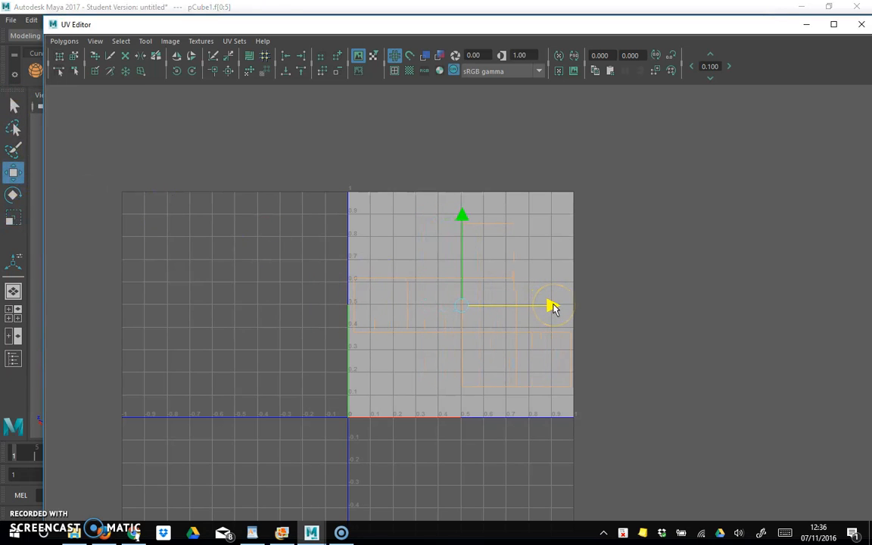
# Step: Select all faces of the net and open the UV Snapshot settings
pyautogui.scroll(2, 467, 368)
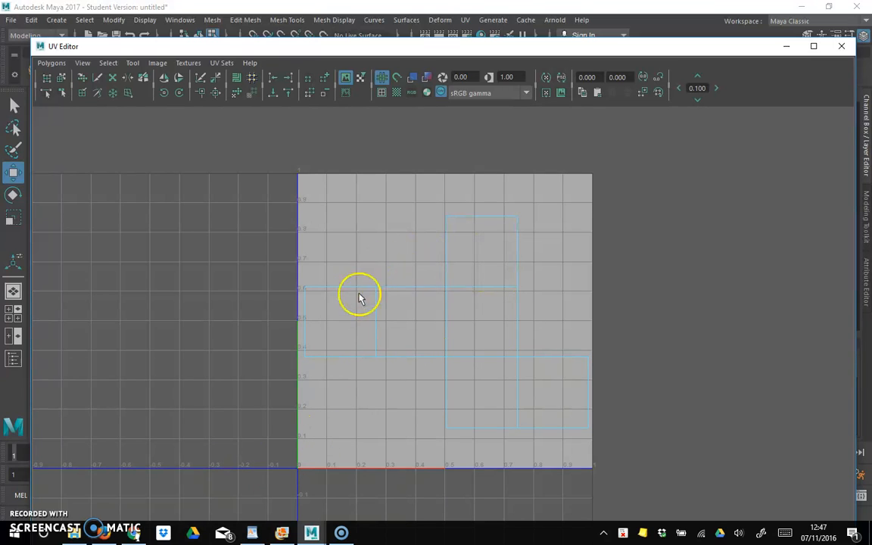
pyautogui.moveTo(513, 383); pyautogui.dragTo(346, 341)
pyautogui.click(295, 234)
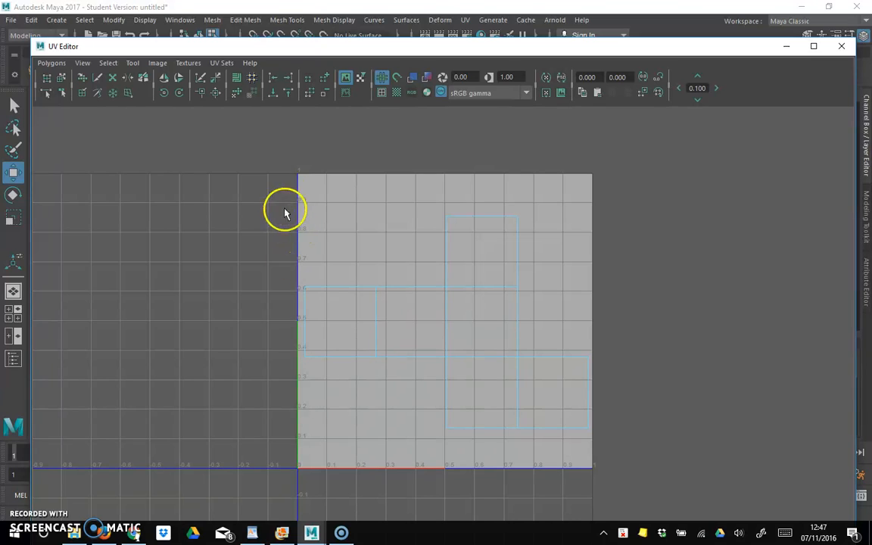
pyautogui.moveTo(228, 179); pyautogui.dragTo(698, 468)
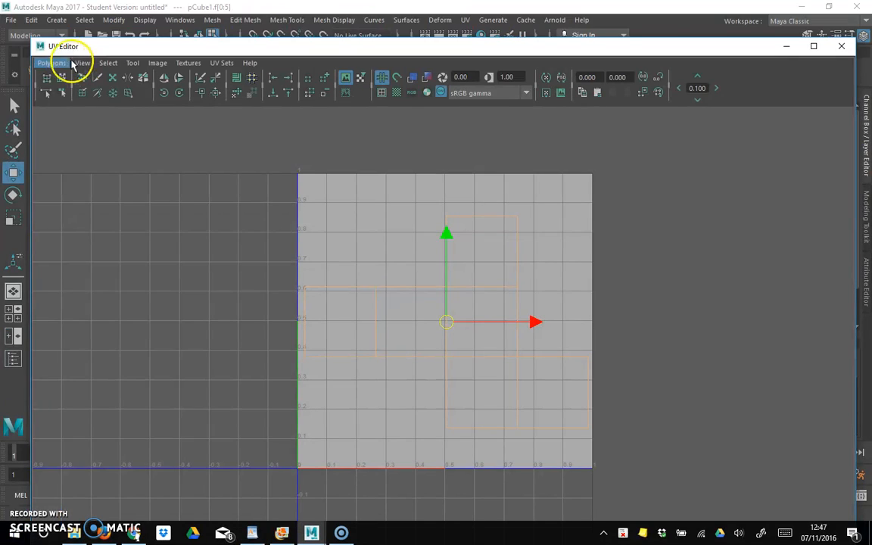
pyautogui.click(62, 63)
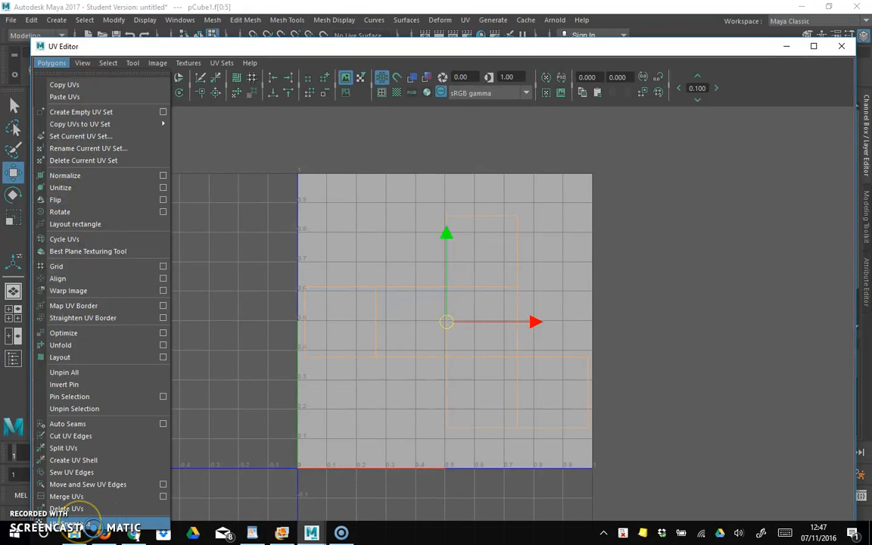
pyautogui.click(84, 522)
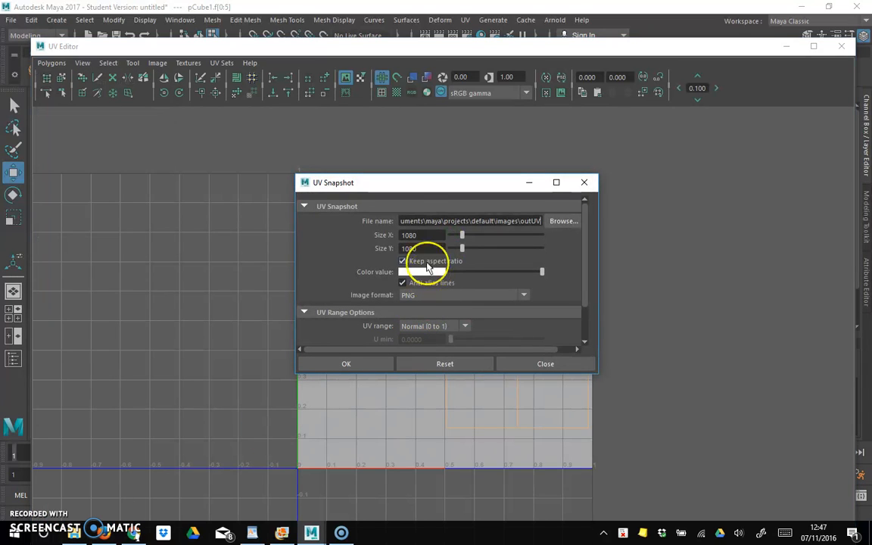
# Step: Set the snapshot's output file to SNAPSHOT-CUBE2 in the default project's images folder
pyautogui.click(563, 221)
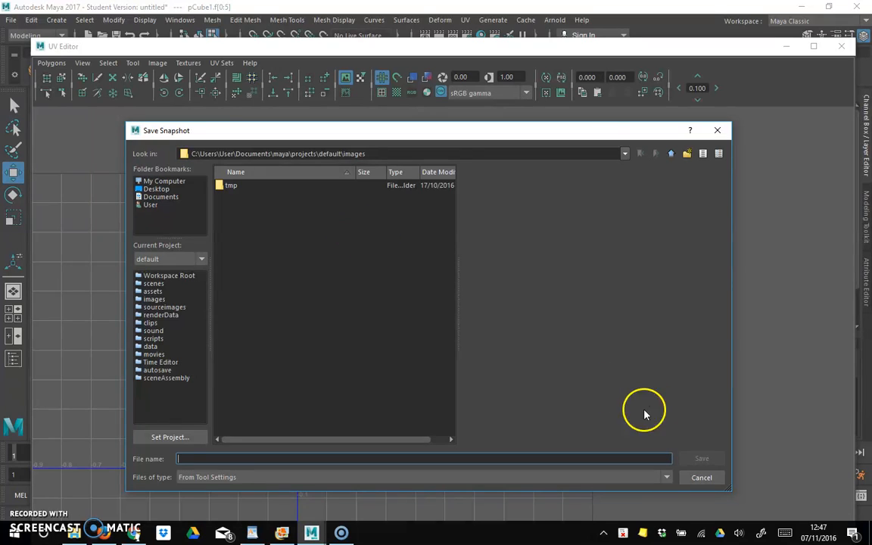
pyautogui.write('SNAPSHOT-CUBE2')
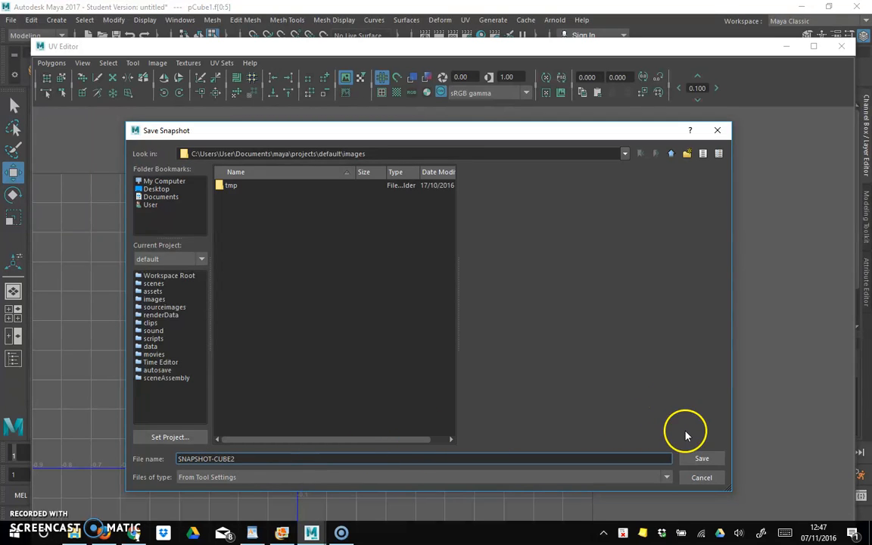
pyautogui.moveTo(191, 459); pyautogui.dragTo(382, 452)
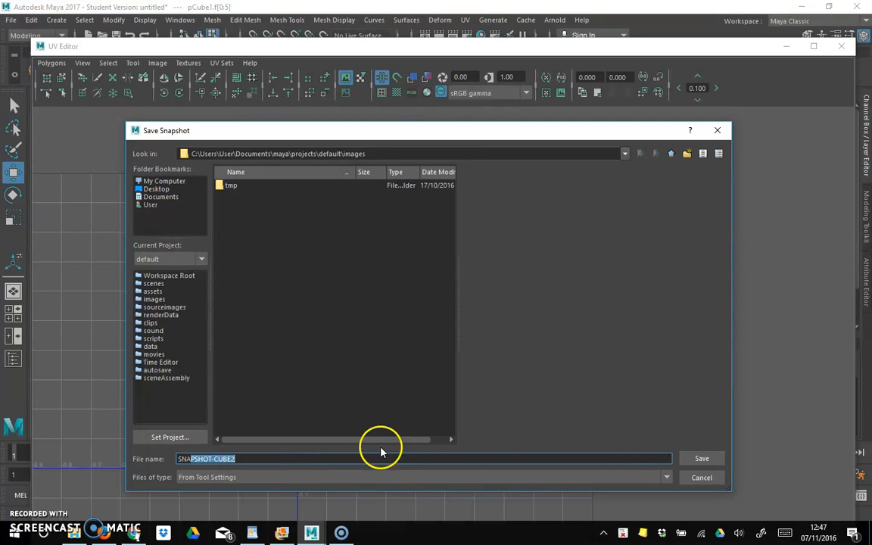
pyautogui.click(704, 459)
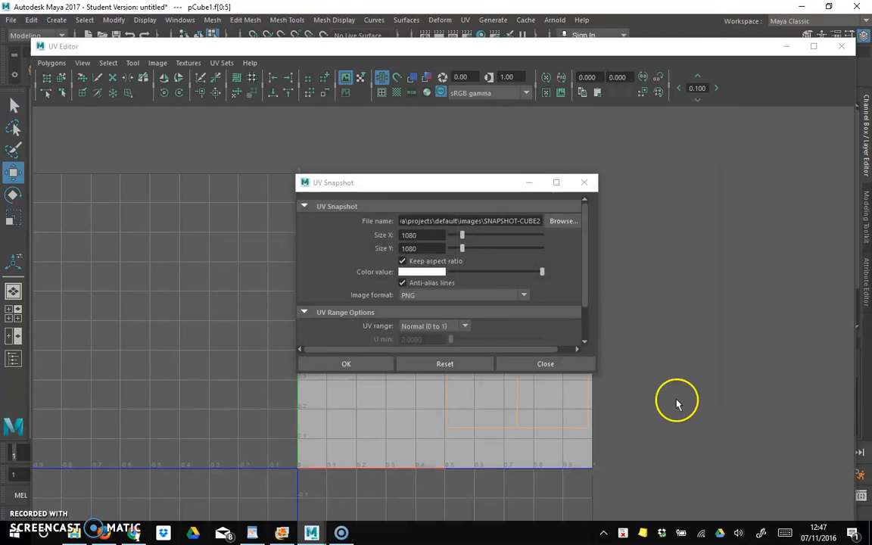
# Step: Review the snapshot's X and Y size values and choose PNG as the image format
pyautogui.moveTo(427, 235); pyautogui.dragTo(399, 239)
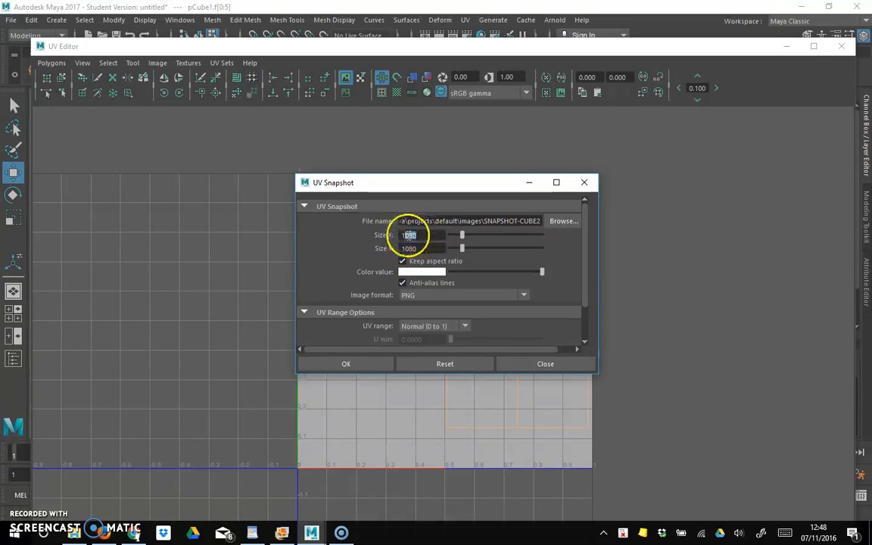
pyautogui.moveTo(424, 249); pyautogui.dragTo(366, 253)
pyautogui.doubleClick(427, 248)
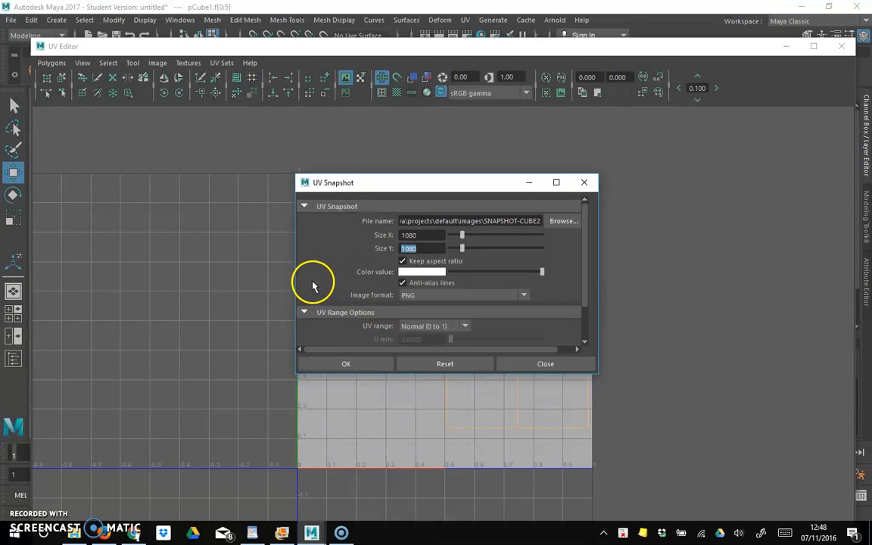
pyautogui.click(436, 296)
pyautogui.click(437, 308)
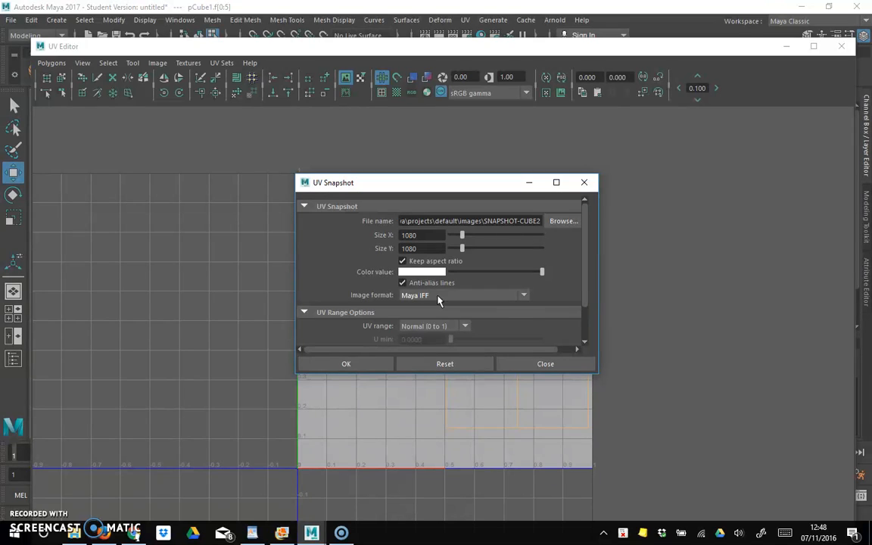
pyautogui.click(437, 301)
pyautogui.click(439, 393)
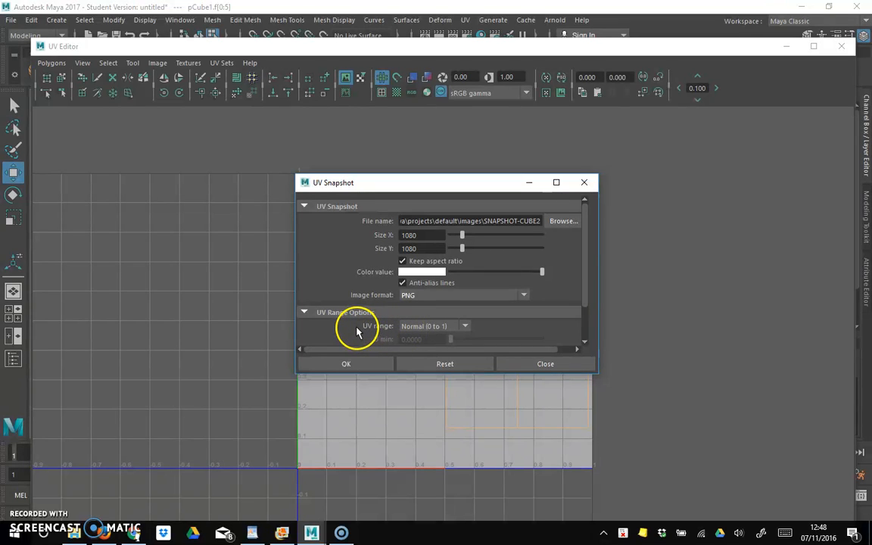
# Step: Set the snapshot's save location to the Desktop with the file name SNAPSHOT-CUBE2.png
pyautogui.click(564, 221)
pyautogui.click(157, 188)
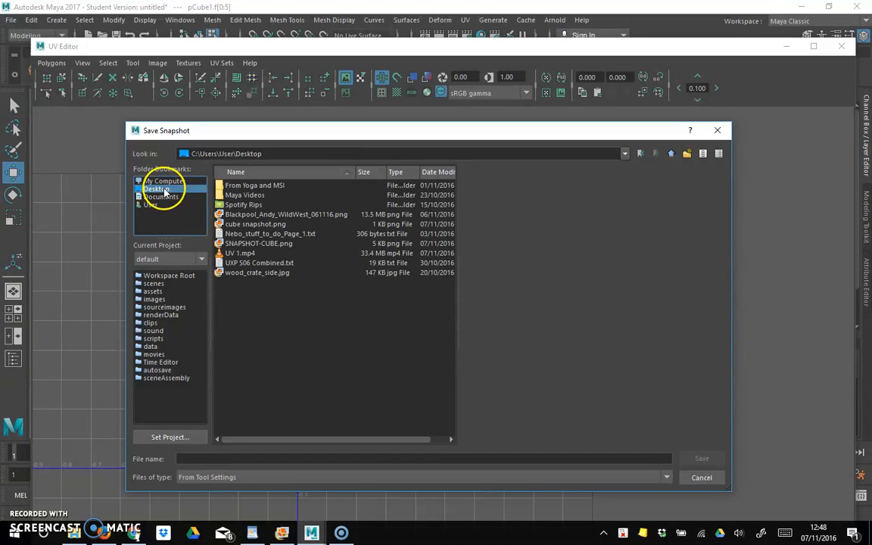
pyautogui.click(261, 243)
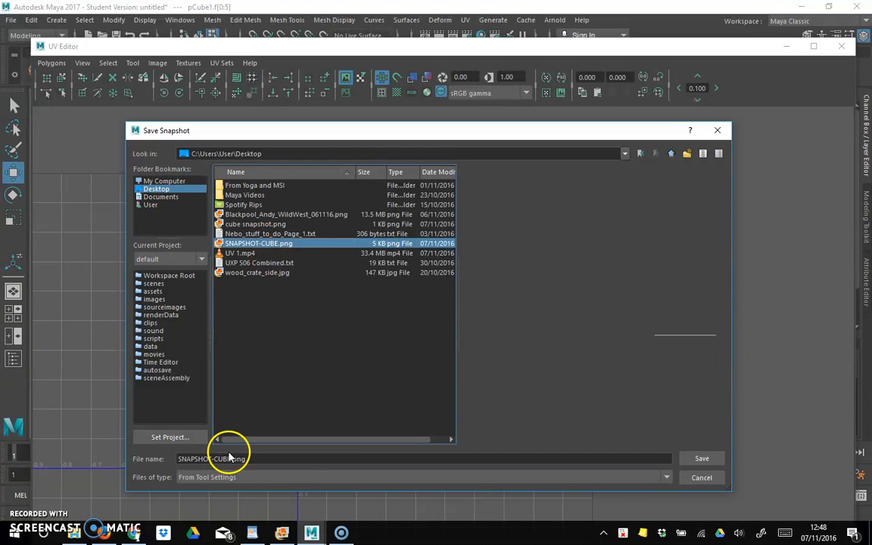
pyautogui.click(228, 459)
pyautogui.write('2')
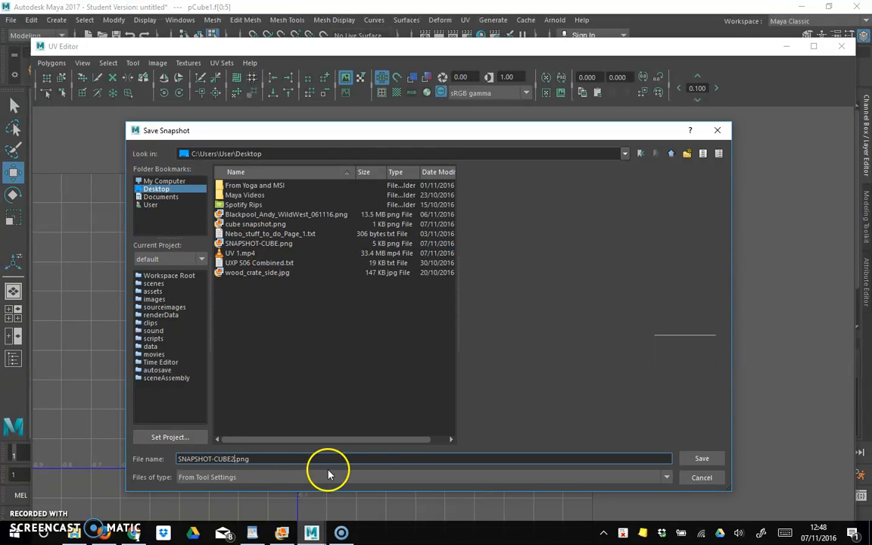
pyautogui.click(700, 458)
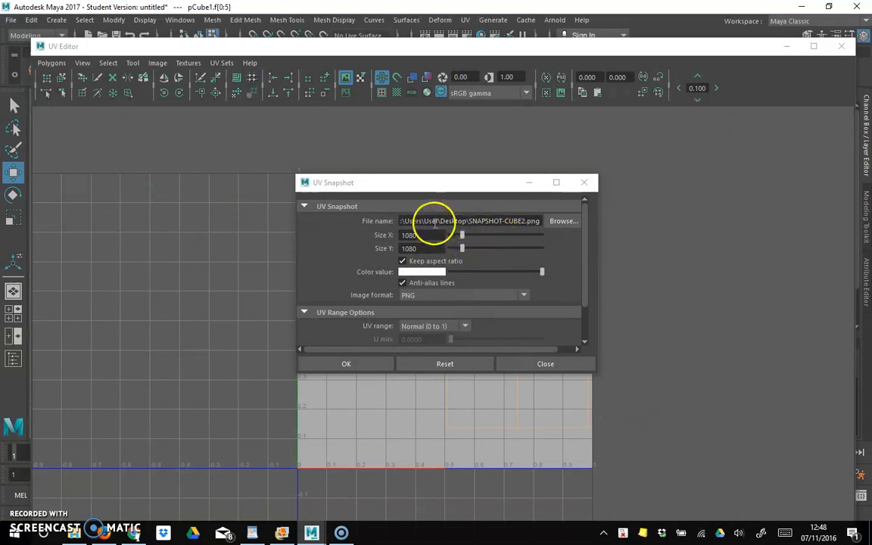
# Step: Check the output path, export the UV snapshot and close the UV Editor
pyautogui.moveTo(432, 222); pyautogui.dragTo(481, 222)
pyautogui.click(489, 221)
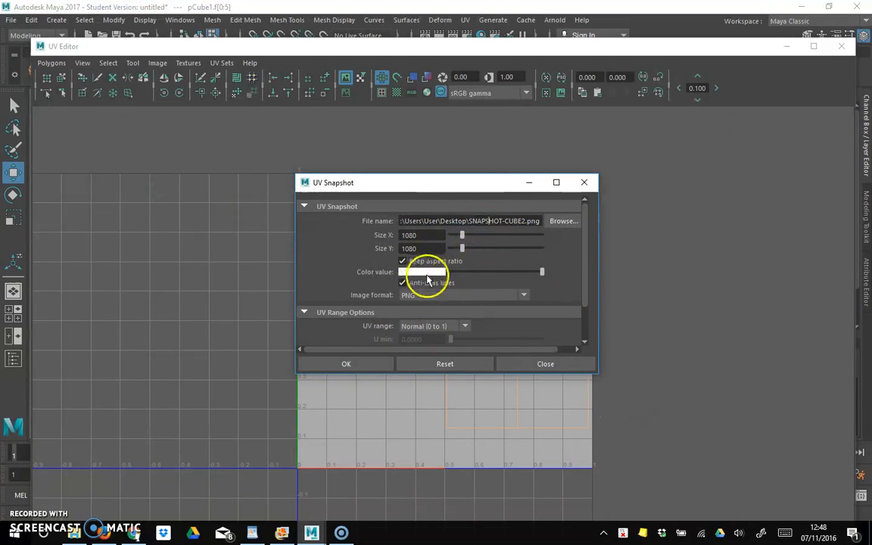
pyautogui.click(360, 364)
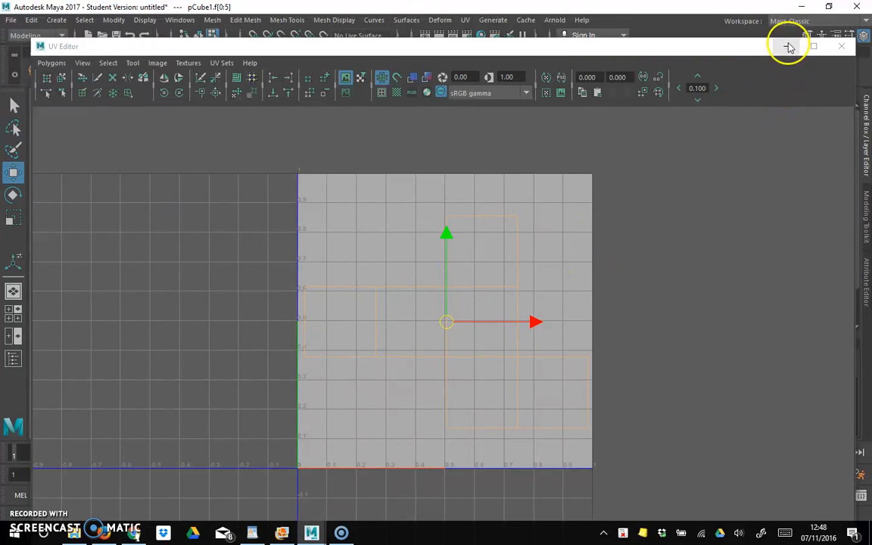
pyautogui.click(844, 47)
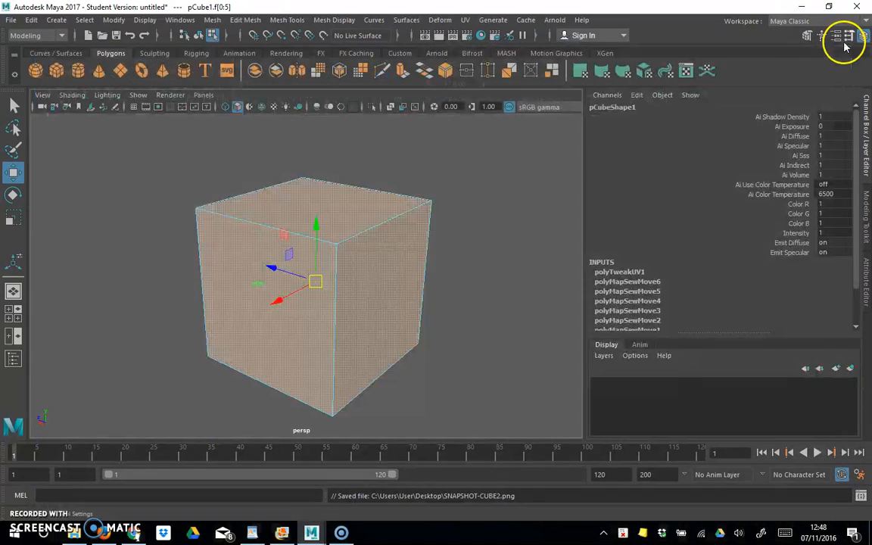
# Step: Switch to the Windows desktop and view the exported SNAPSHOT-CUBE2.png in Photo Gallery
pyautogui.click(804, 8)
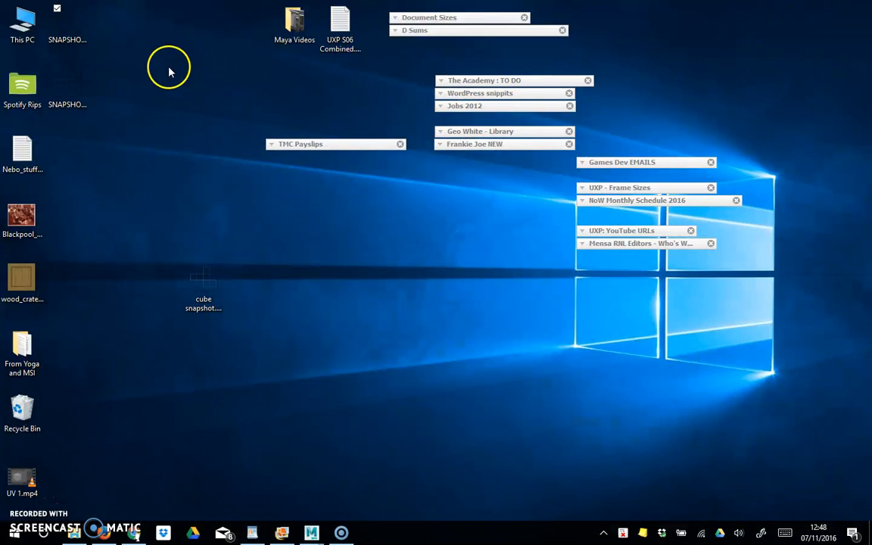
pyautogui.click(70, 93)
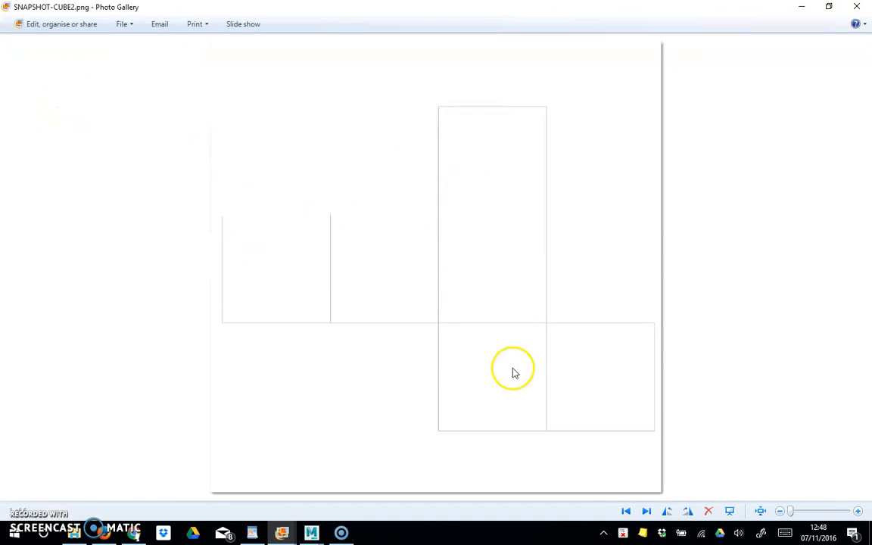
pyautogui.click(857, 8)
# Step: Open SNAPSHOT-CUBE2.png from the desktop in Adobe Photoshop CC 2015.5
pyautogui.rightClick(64, 102)
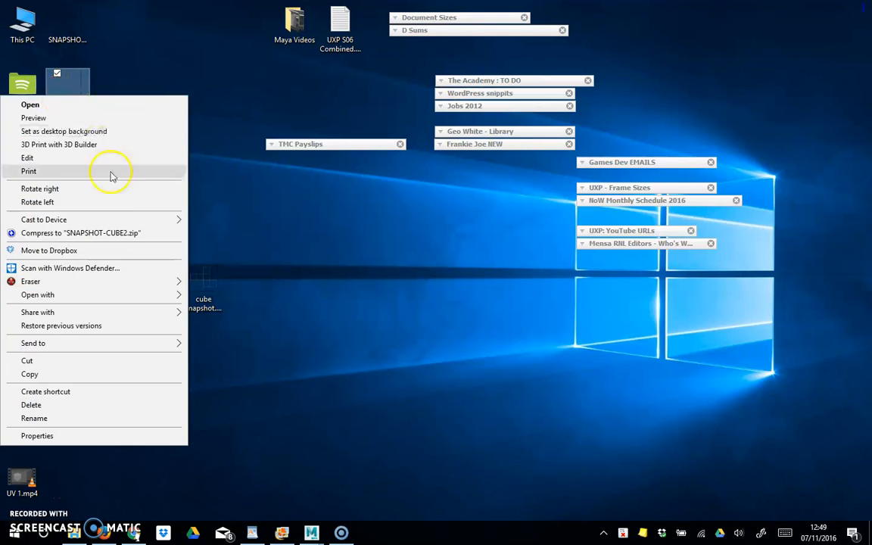
pyautogui.moveTo(163, 297)
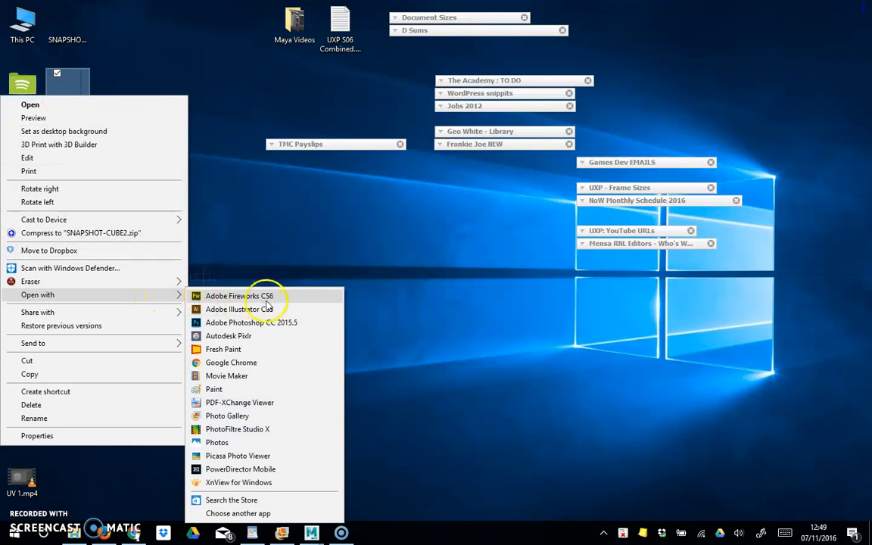
pyautogui.click(271, 322)
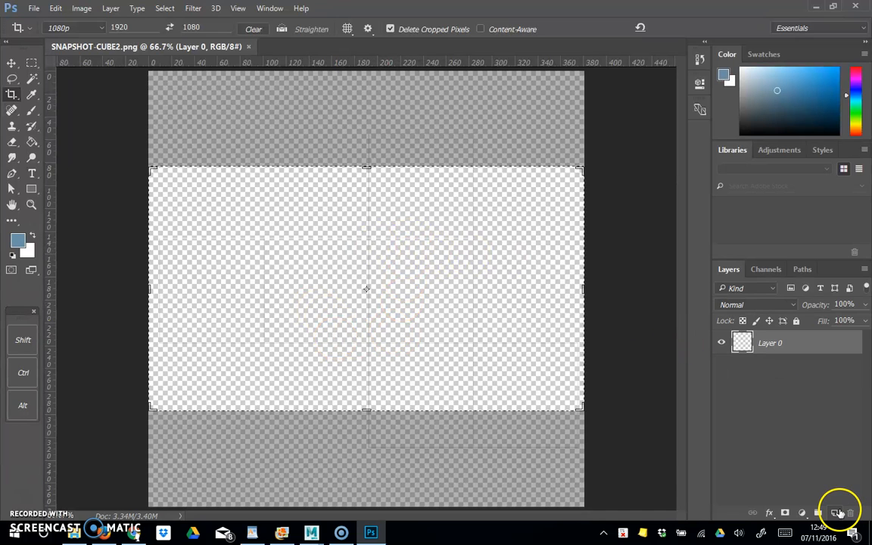
# Step: Add a new layer beneath the UV snapshot layer, fill it with white and check the net lines against it
pyautogui.click(836, 514)
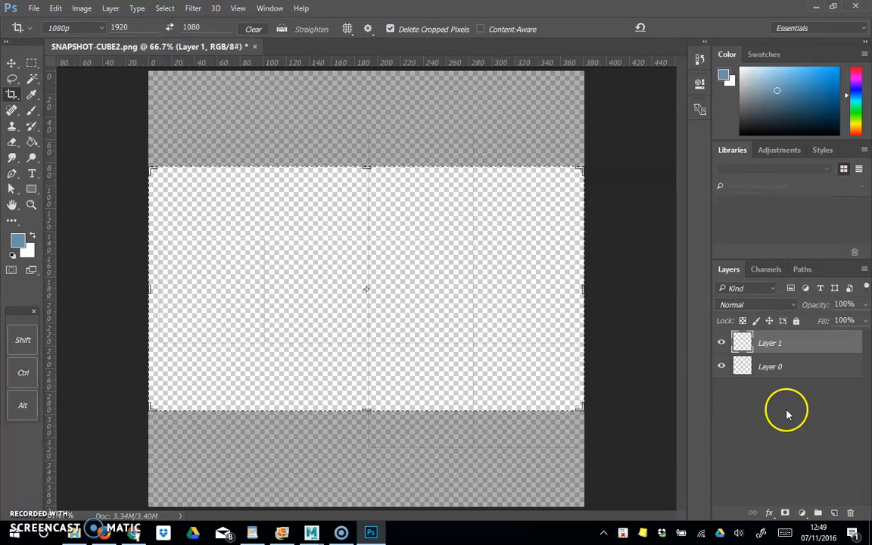
pyautogui.moveTo(788, 346); pyautogui.dragTo(793, 390)
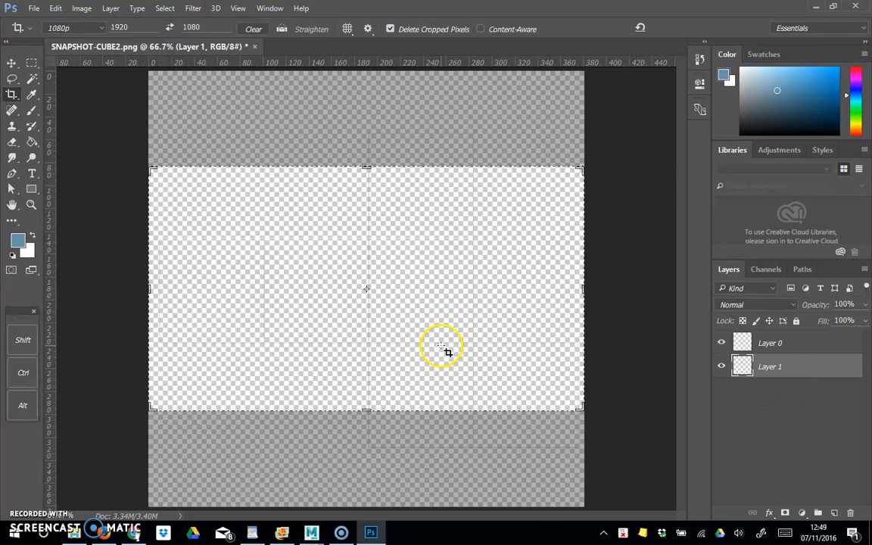
pyautogui.click(32, 236)
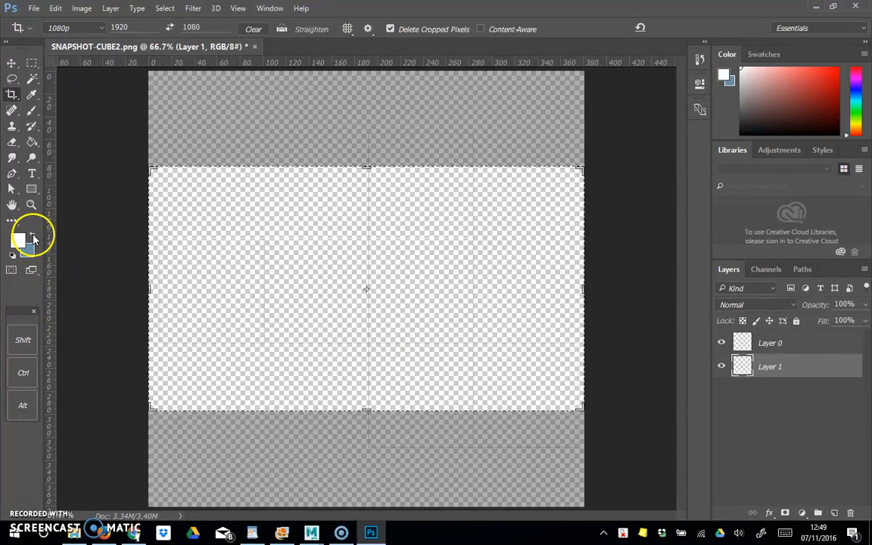
pyautogui.click(32, 143)
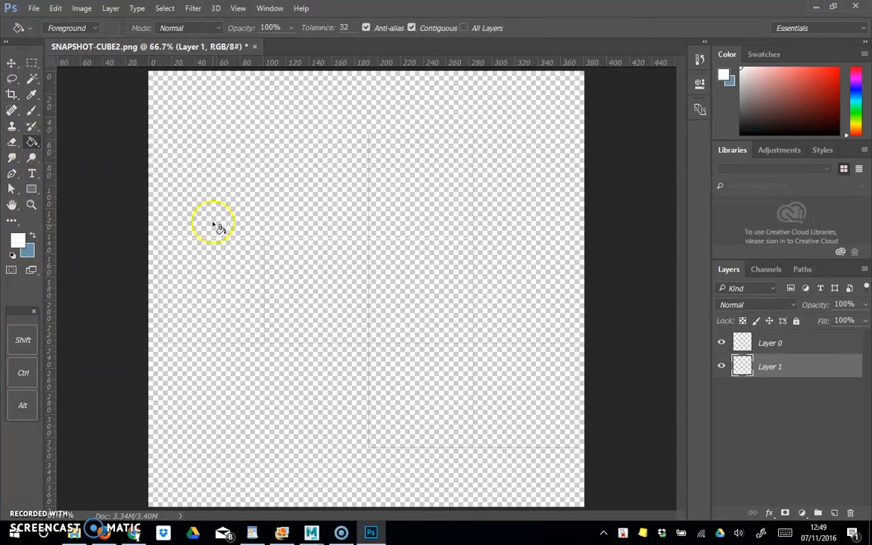
pyautogui.click(280, 334)
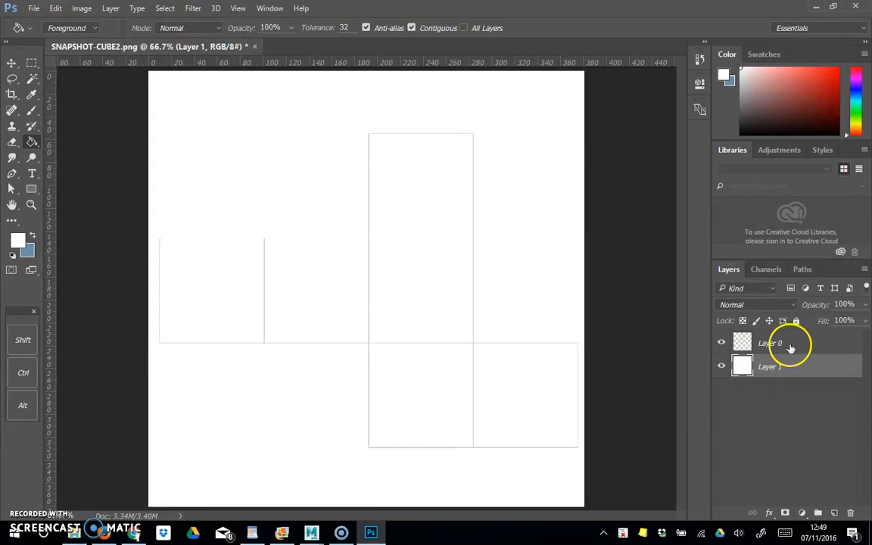
pyautogui.click(721, 344)
pyautogui.click(721, 344)
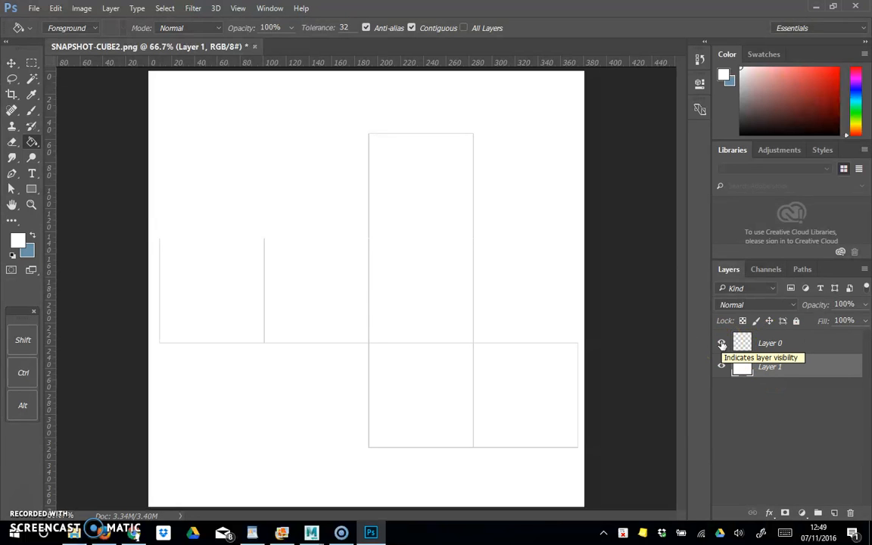
# Step: Open wood_crate_side.jpg from the Desktop and compare it with the UV net in the snapshot document
pyautogui.click(34, 8)
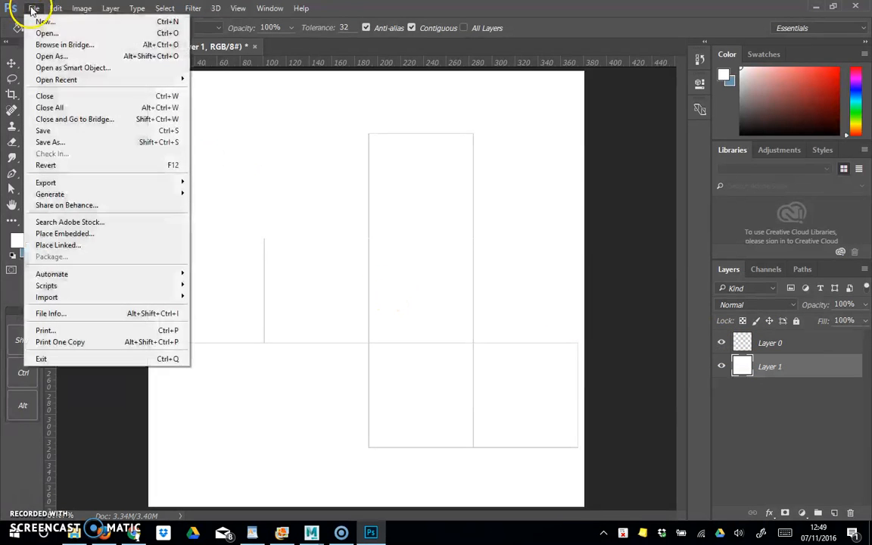
pyautogui.click(47, 33)
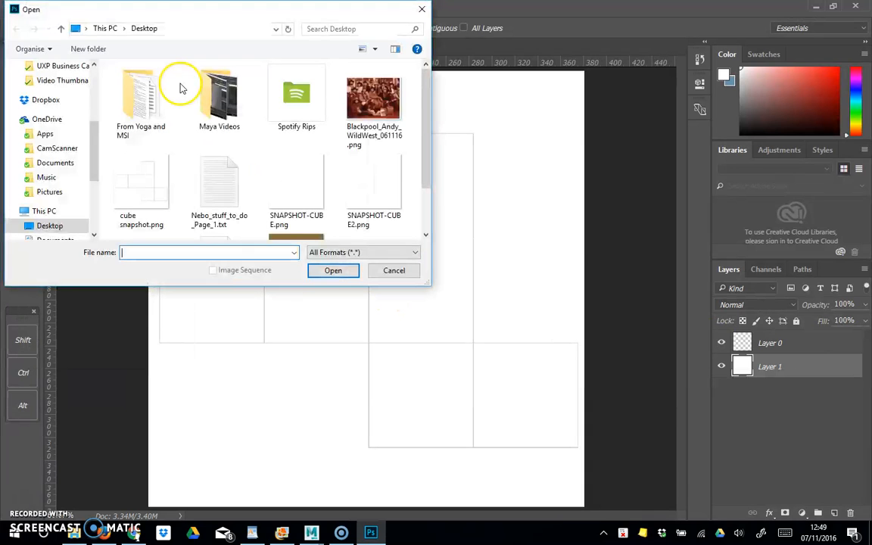
pyautogui.scroll(-2, 428, 121)
pyautogui.click(307, 189)
pyautogui.click(333, 270)
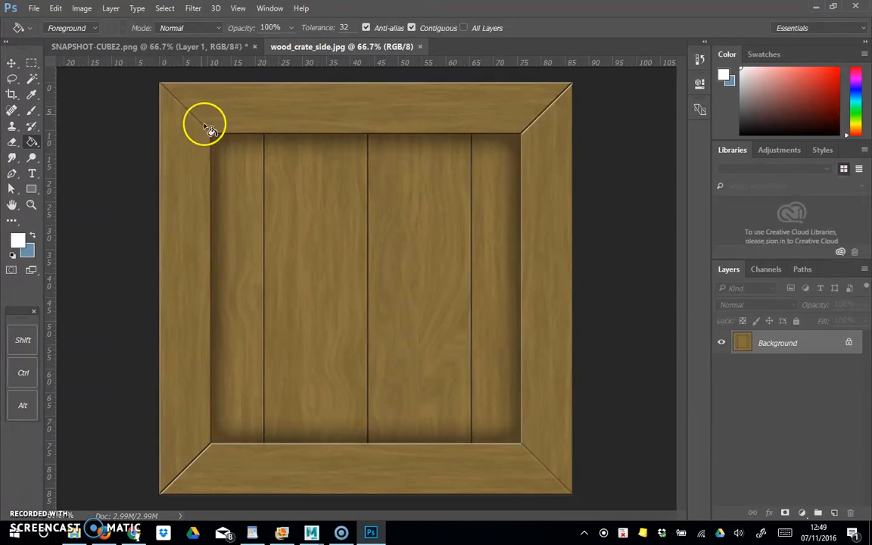
pyautogui.click(190, 49)
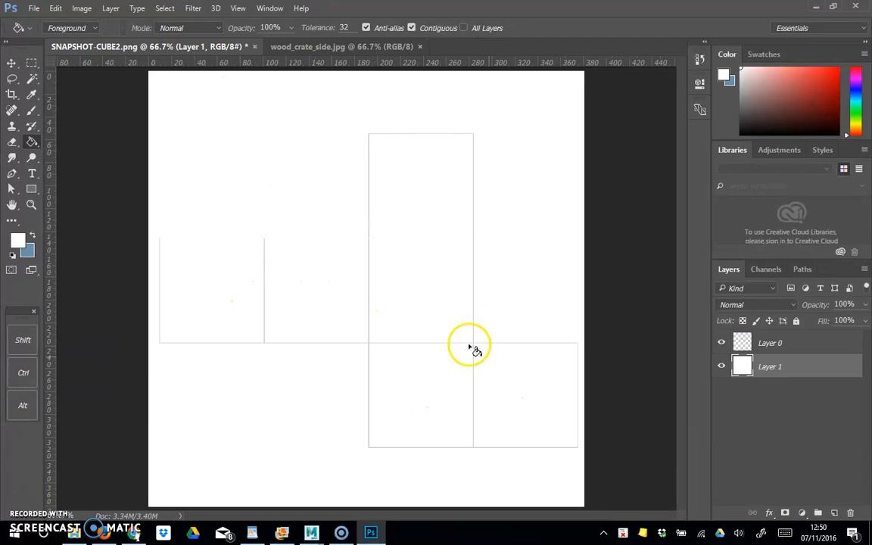
pyautogui.click(342, 47)
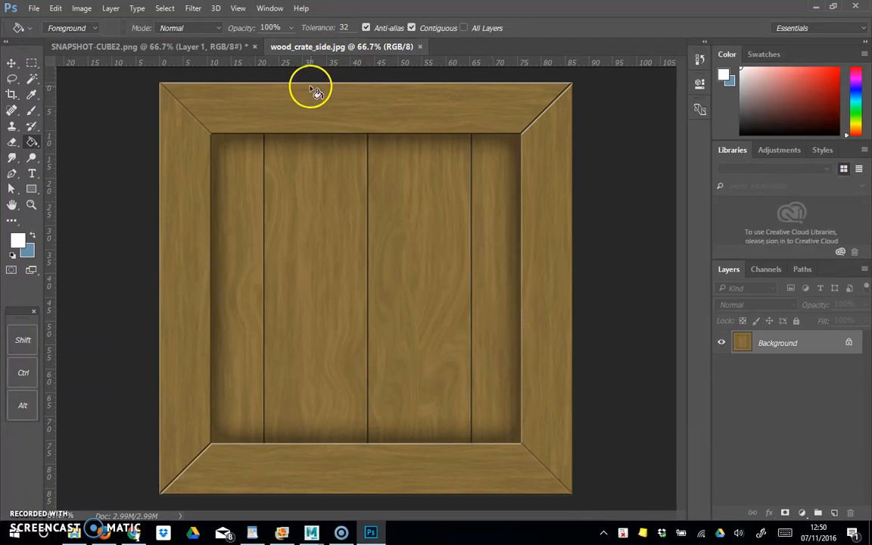
# Step: Copy the entire wood_crate_side.jpg image and paste it into the SNAPSHOT-CUBE2.png document
pyautogui.click(12, 65)
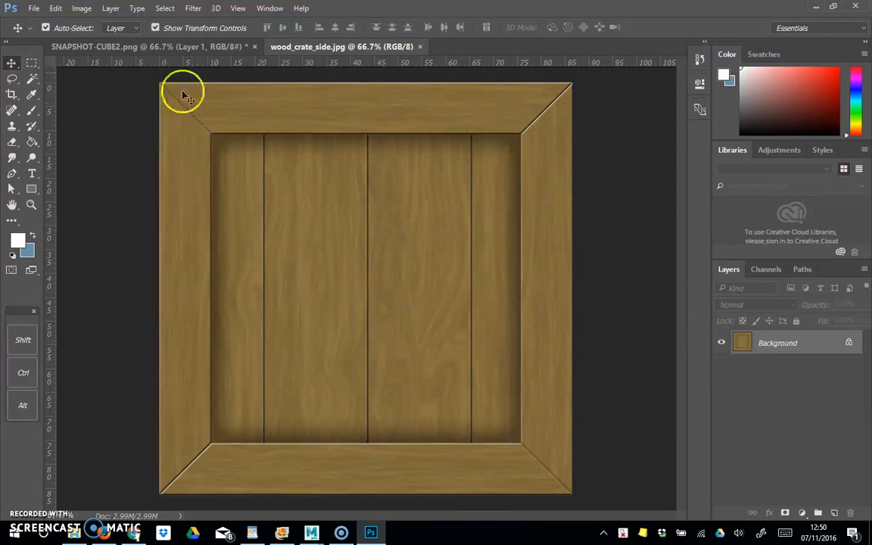
pyautogui.click(56, 9)
pyautogui.click(162, 8)
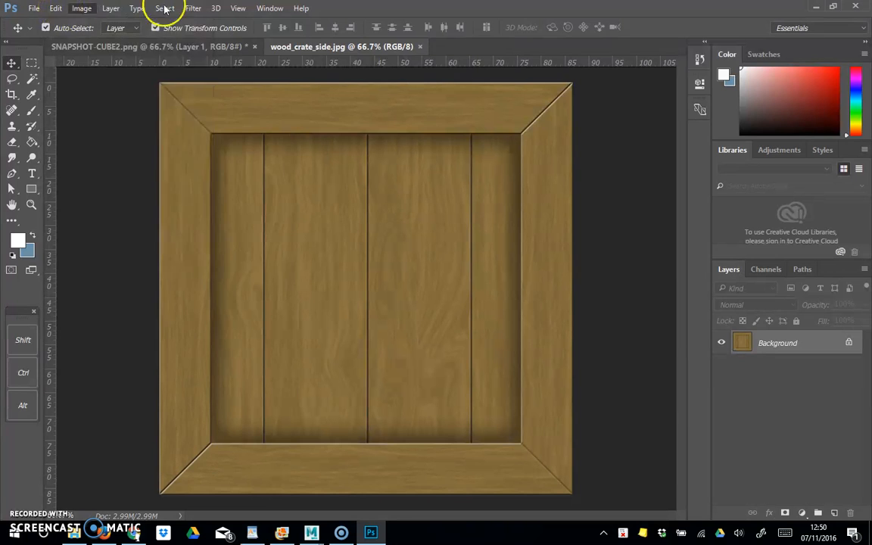
pyautogui.click(165, 7)
pyautogui.click(168, 23)
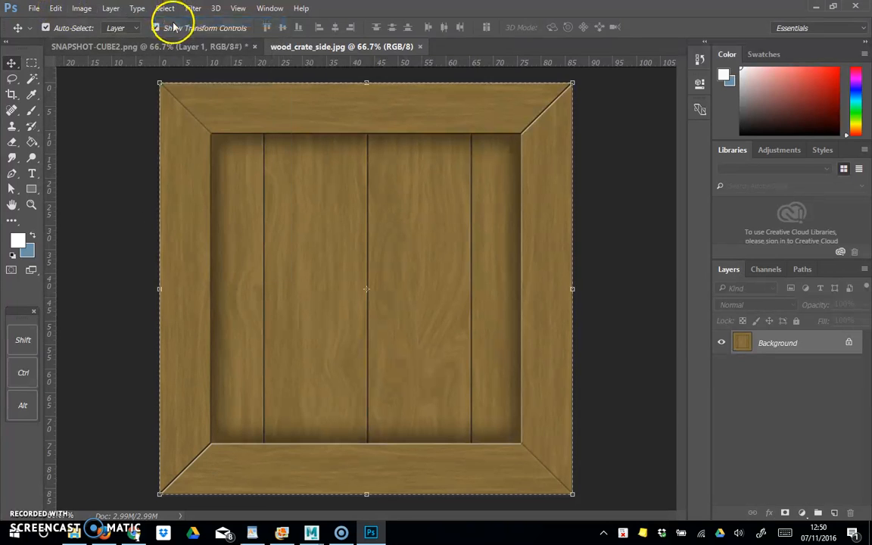
pyautogui.click(56, 9)
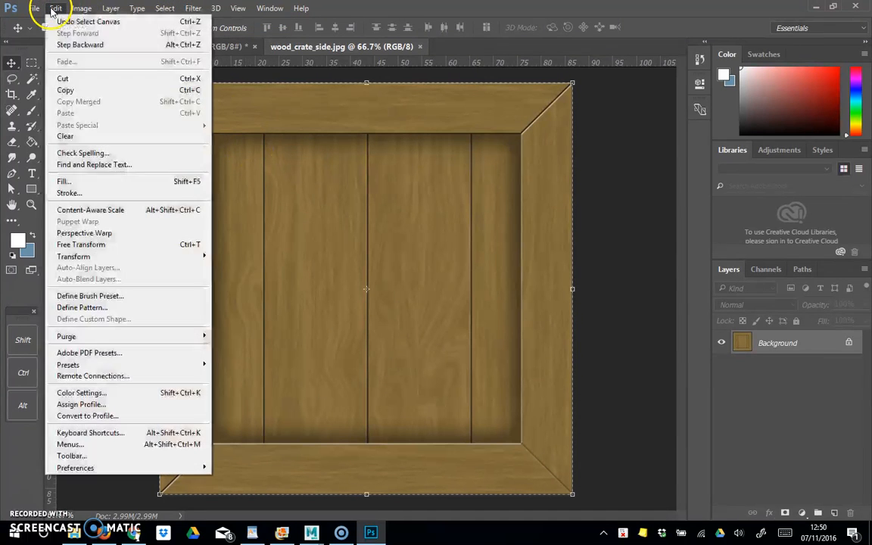
pyautogui.click(70, 90)
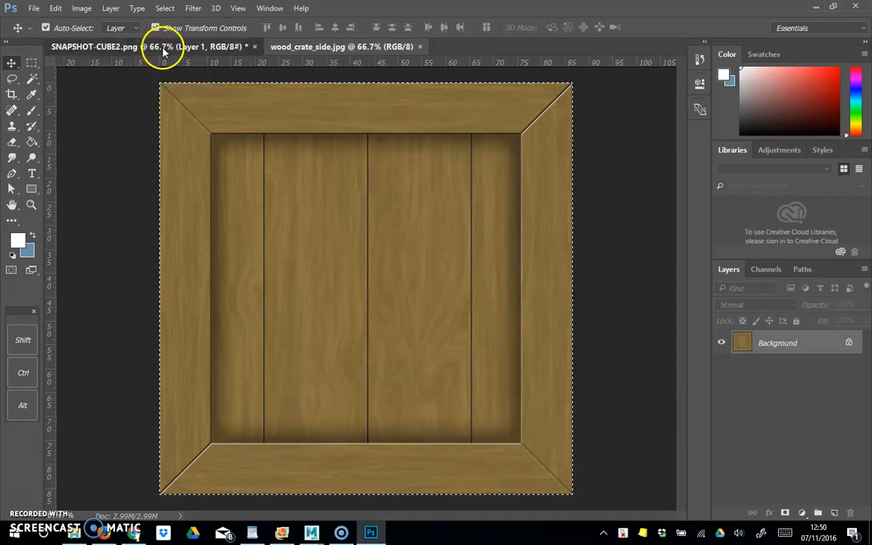
pyautogui.click(161, 46)
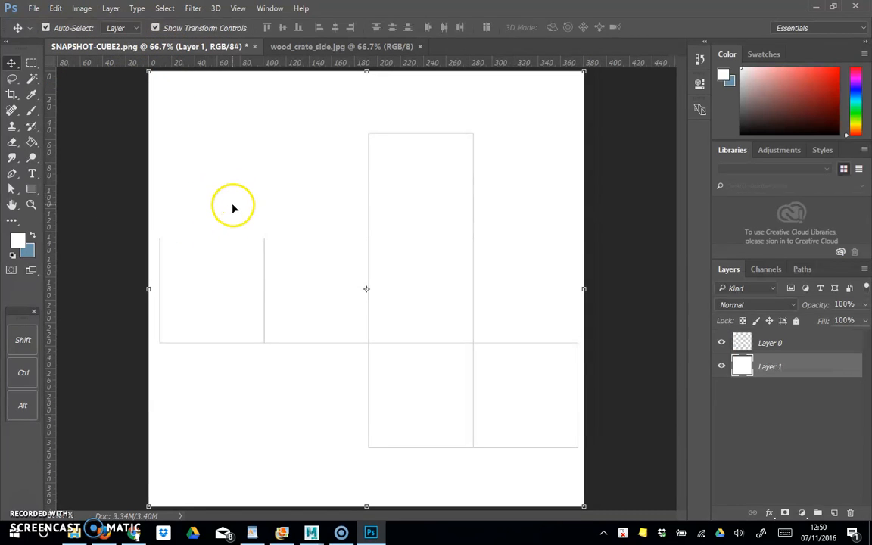
pyautogui.click(56, 8)
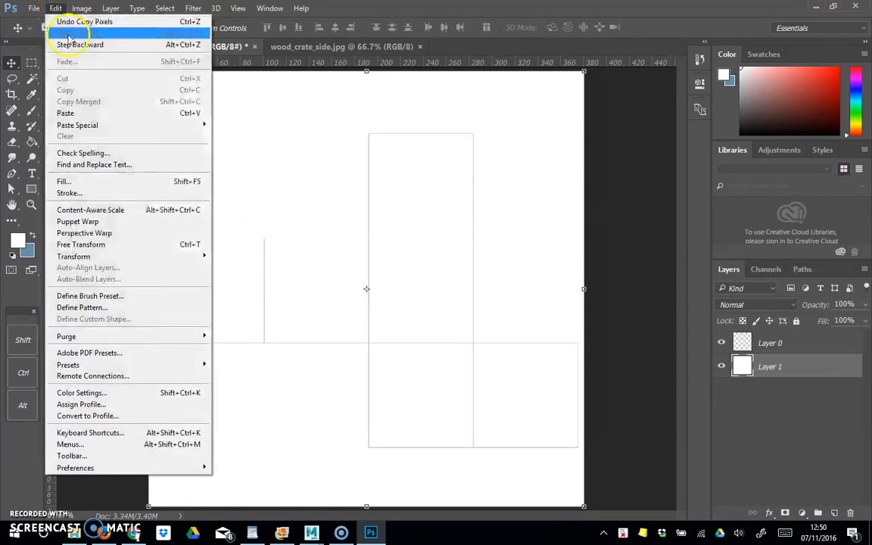
pyautogui.click(87, 112)
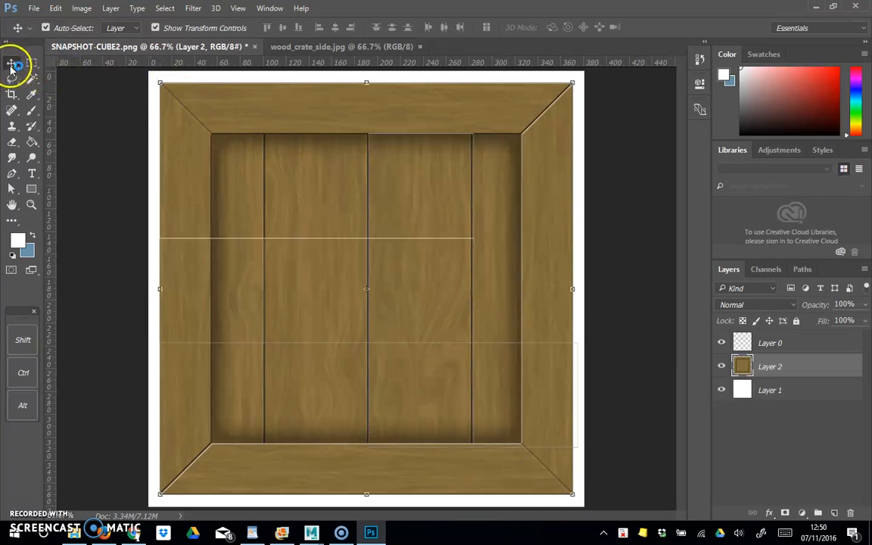
pyautogui.moveTo(159, 83); pyautogui.dragTo(491, 363)
pyautogui.moveTo(464, 456); pyautogui.dragTo(472, 448)
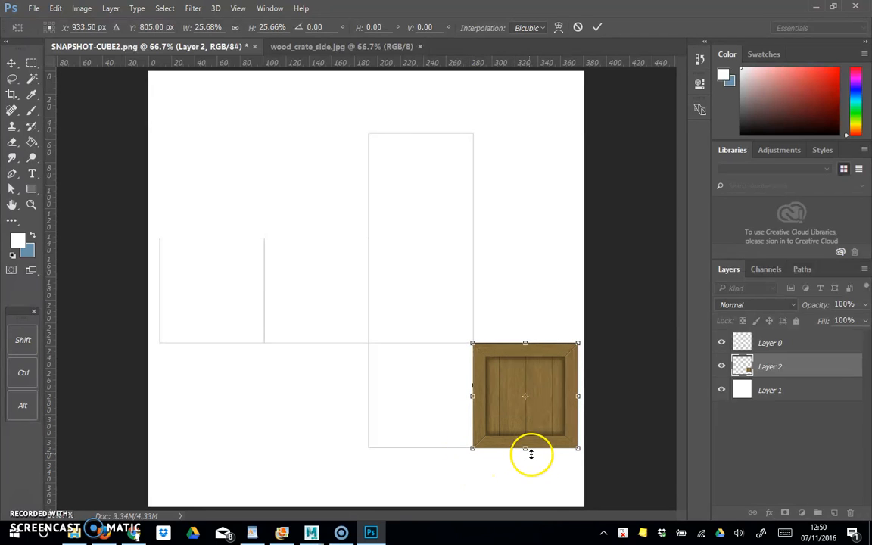
pyautogui.moveTo(526, 450); pyautogui.dragTo(524, 450)
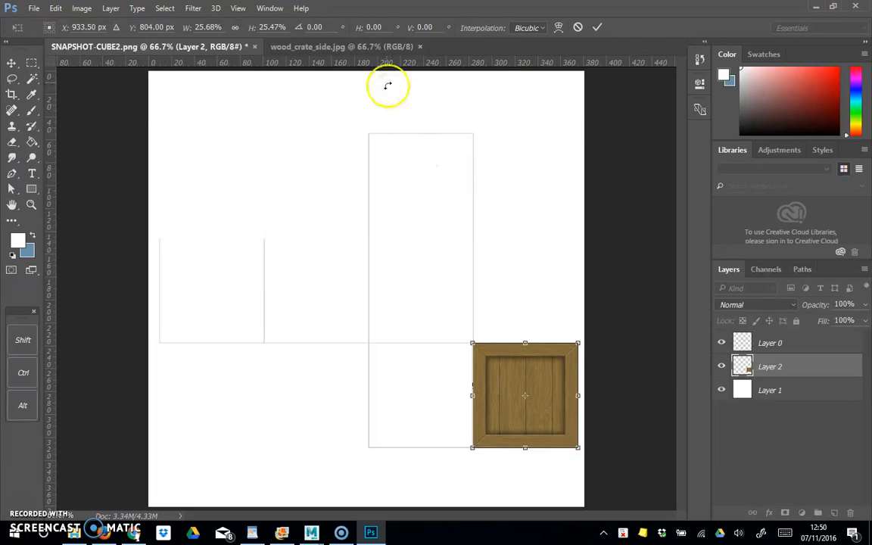
# Step: Close wood_crate_side.jpg and scale the pasted crate to about 25% so it fills the net's lower-right square
pyautogui.click(346, 46)
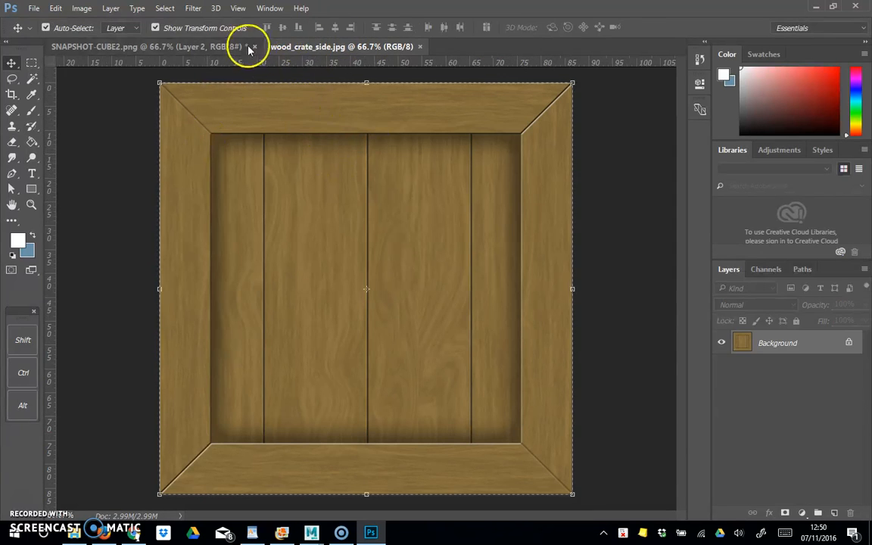
pyautogui.click(420, 46)
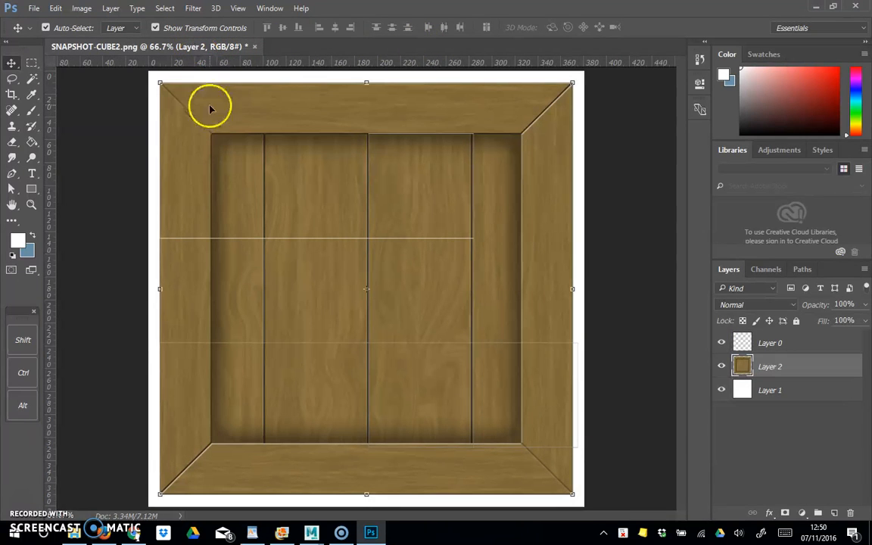
pyautogui.moveTo(157, 82); pyautogui.dragTo(522, 370)
pyautogui.moveTo(488, 431); pyautogui.dragTo(473, 446)
pyautogui.moveTo(526, 446); pyautogui.dragTo(527, 447)
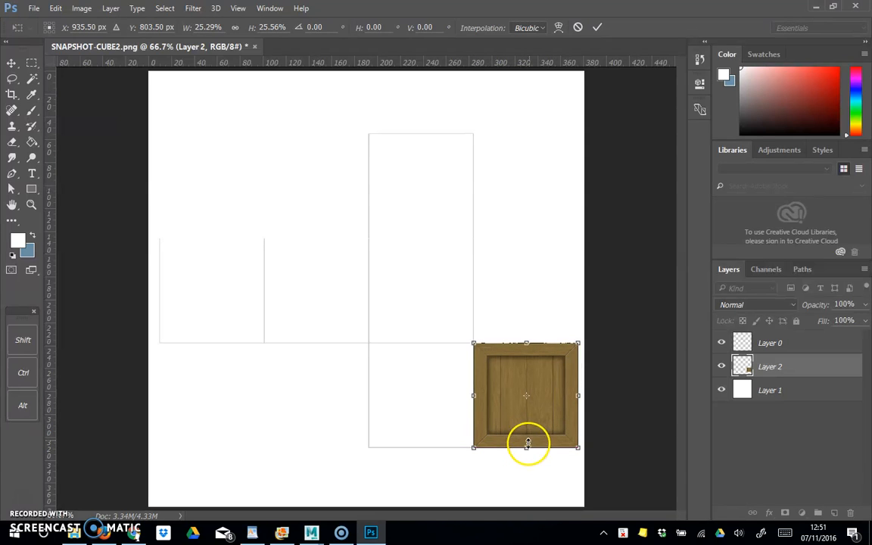
pyautogui.click(12, 64)
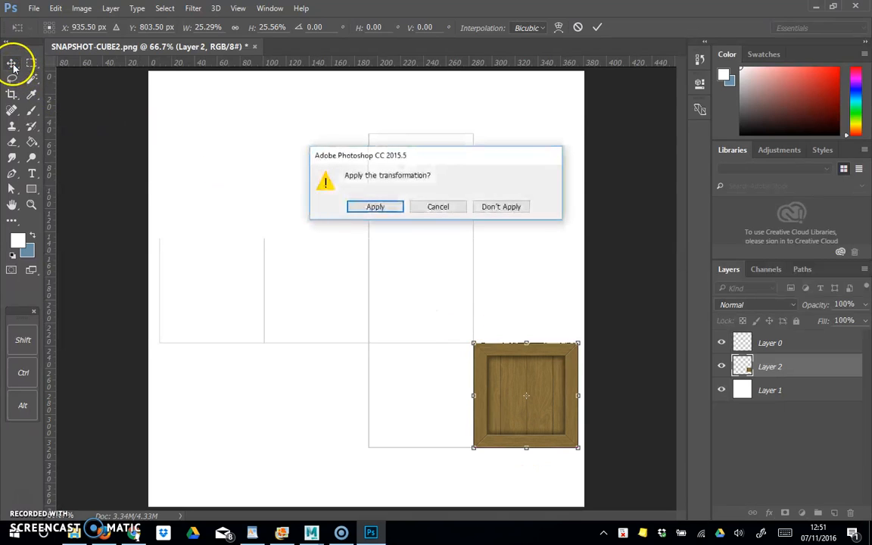
pyautogui.click(375, 208)
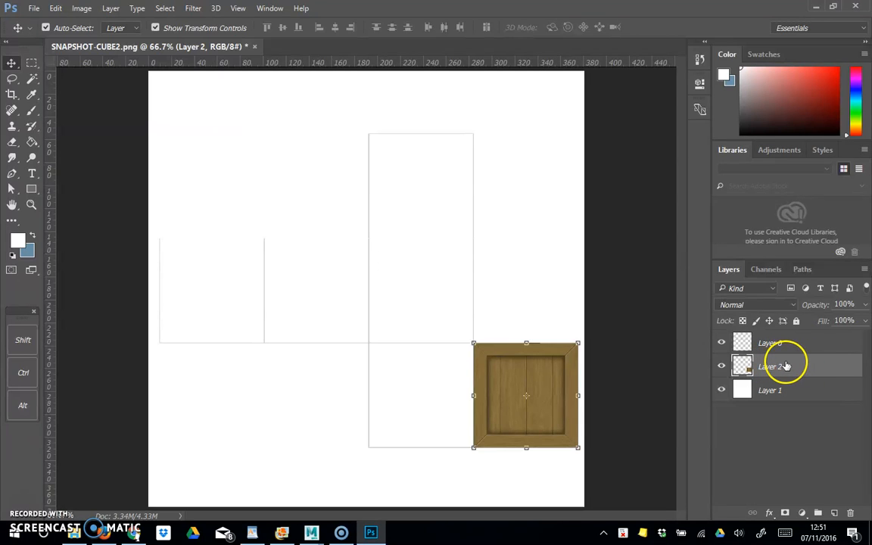
# Step: Duplicate the crate layer three times and place the copies on the three squares of the net's vertical column
pyautogui.moveTo(830, 367)
pyautogui.mouseDown()
pyautogui.moveTo(835, 504)
pyautogui.moveTo(833, 364)
pyautogui.mouseUp()
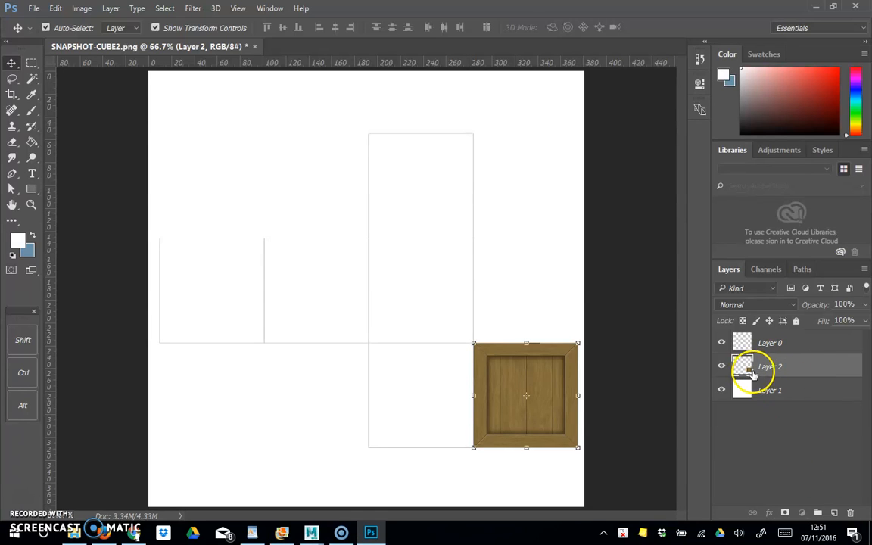
pyautogui.moveTo(753, 372); pyautogui.dragTo(834, 514)
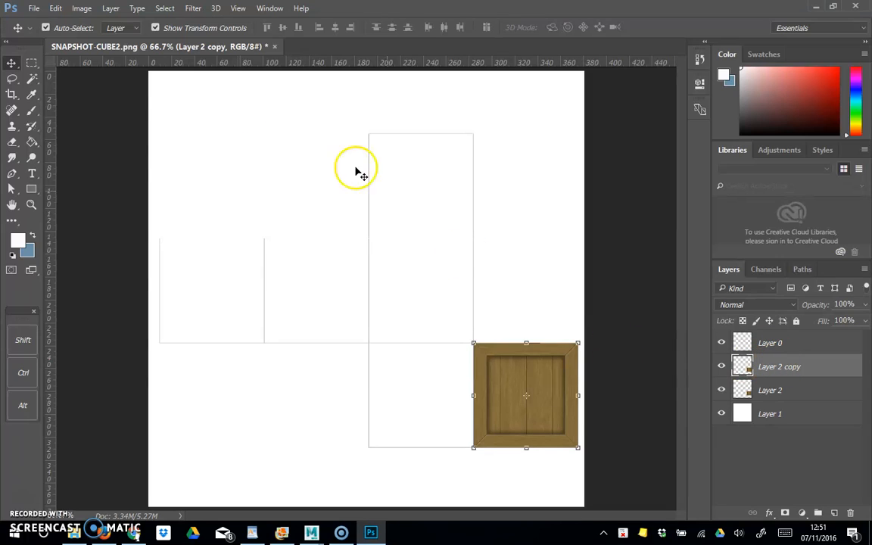
pyautogui.moveTo(499, 404); pyautogui.dragTo(402, 407)
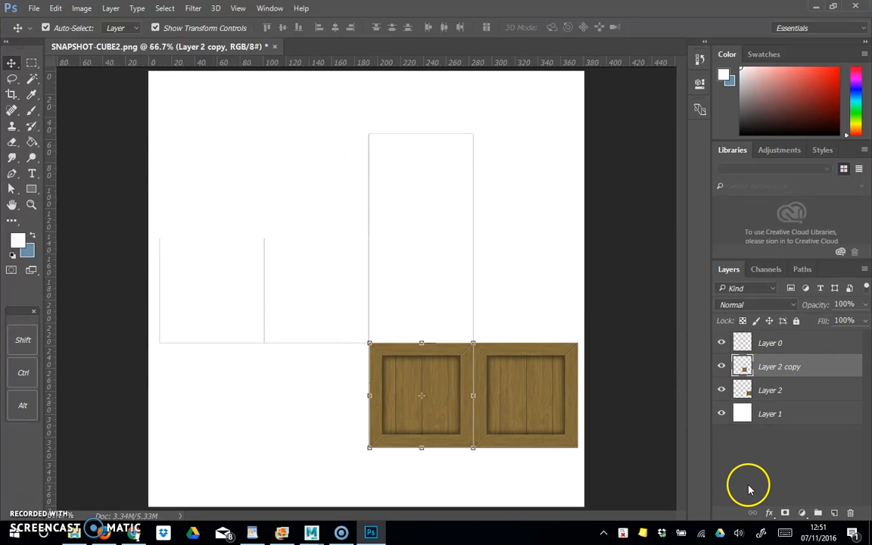
pyautogui.moveTo(803, 376); pyautogui.dragTo(832, 507)
pyautogui.moveTo(431, 366); pyautogui.dragTo(429, 259)
pyautogui.moveTo(814, 370); pyautogui.dragTo(835, 511)
pyautogui.moveTo(457, 281); pyautogui.dragTo(460, 179)
# Step: Duplicate the crate layer two more times and place the copies on the two squares extending left from the column's middle
pyautogui.moveTo(833, 375); pyautogui.dragTo(836, 512)
pyautogui.moveTo(446, 206); pyautogui.dragTo(342, 308)
pyautogui.moveTo(806, 367); pyautogui.dragTo(833, 513)
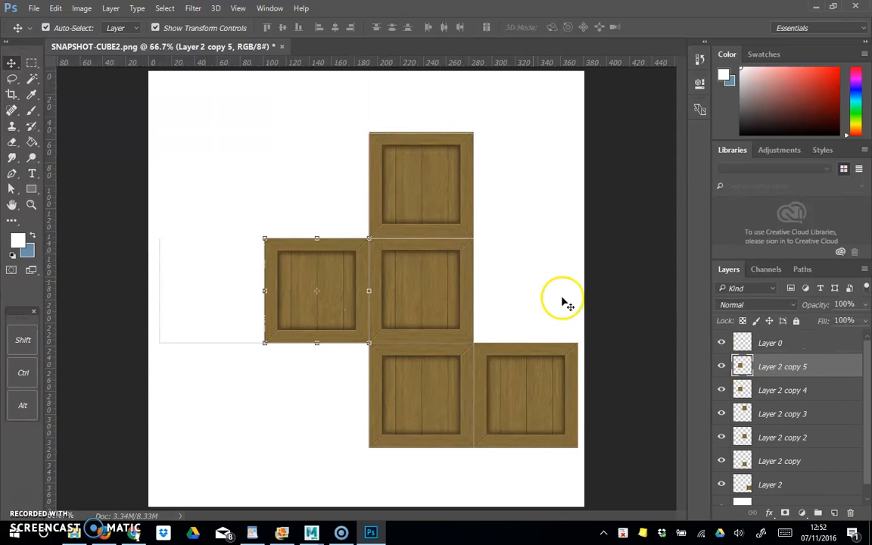
pyautogui.moveTo(317, 272); pyautogui.dragTo(214, 274)
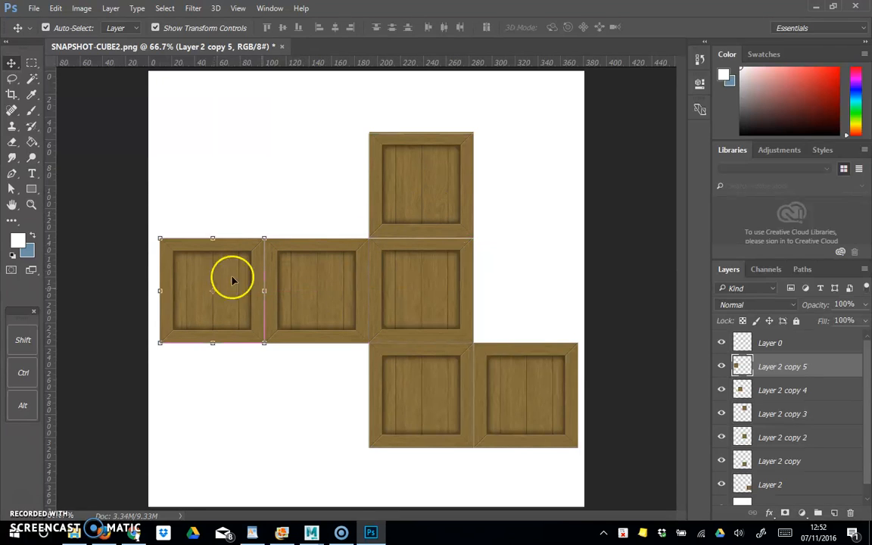
# Step: Stretch the topmost crate downward to 100.77% height towards the crate beneath it and apply the transformation
pyautogui.click(444, 226)
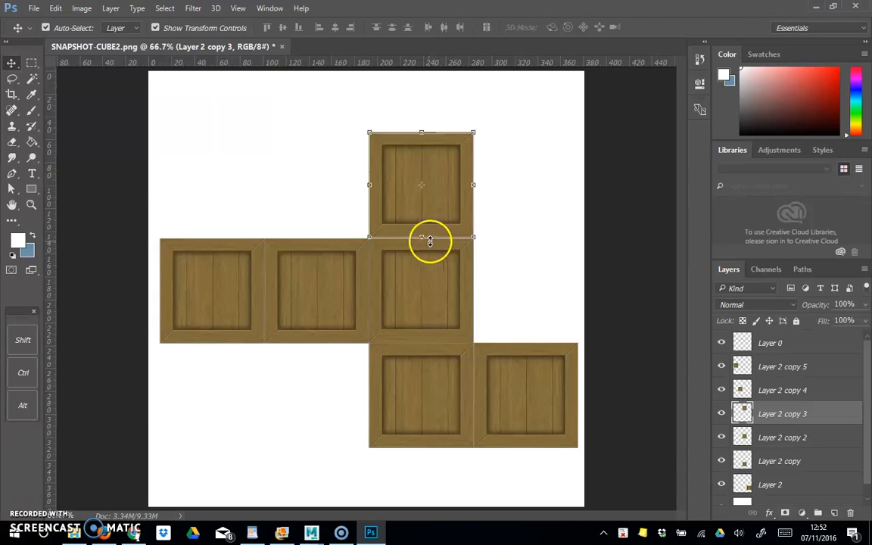
pyautogui.moveTo(422, 237); pyautogui.dragTo(421, 241)
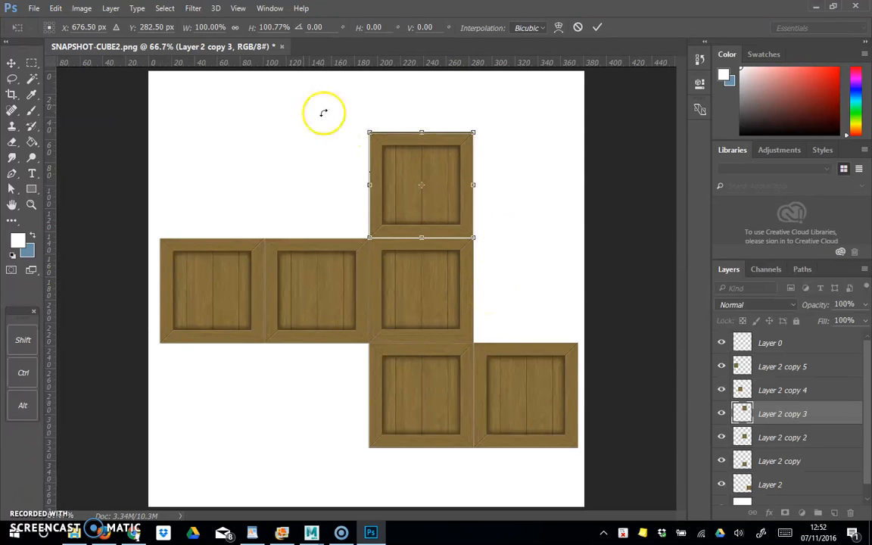
pyautogui.click(31, 204)
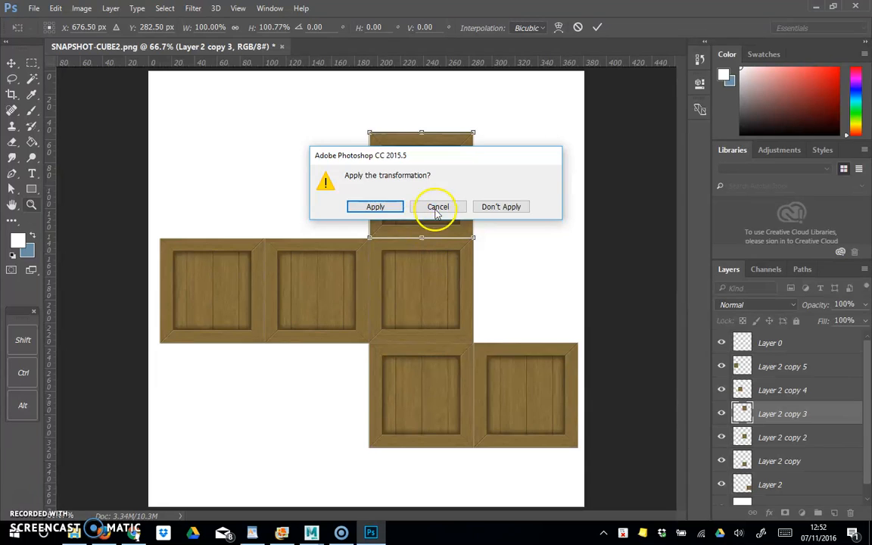
pyautogui.click(388, 209)
# Step: Try to pull the topmost crate's lower edge down over the white seam above the crate beneath it
pyautogui.click(423, 239)
pyautogui.click(424, 240)
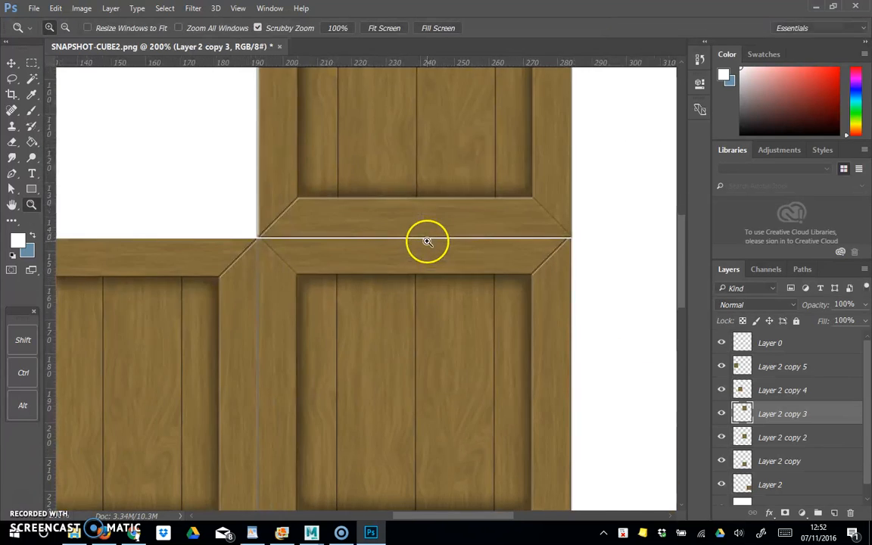
pyautogui.click(426, 240)
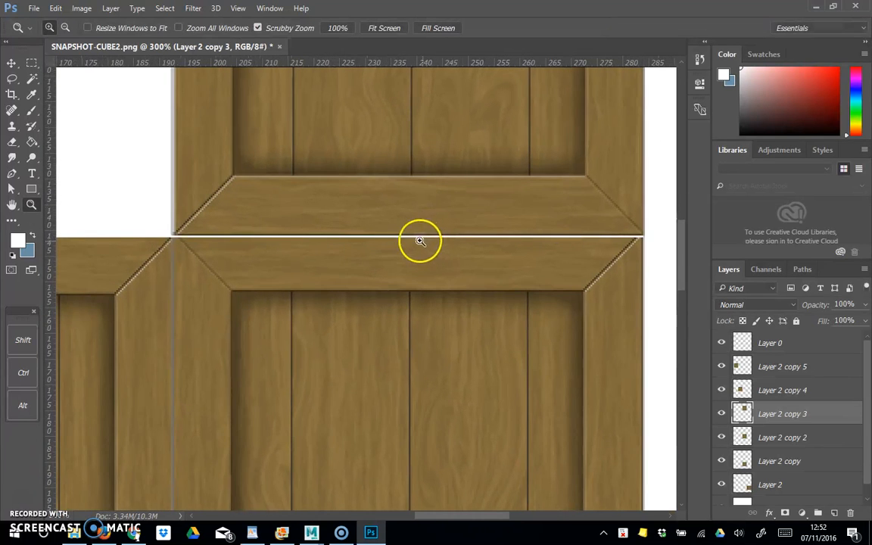
pyautogui.click(12, 63)
pyautogui.hotkey('ctrl', 't')
pyautogui.moveTo(409, 236); pyautogui.dragTo(409, 236)
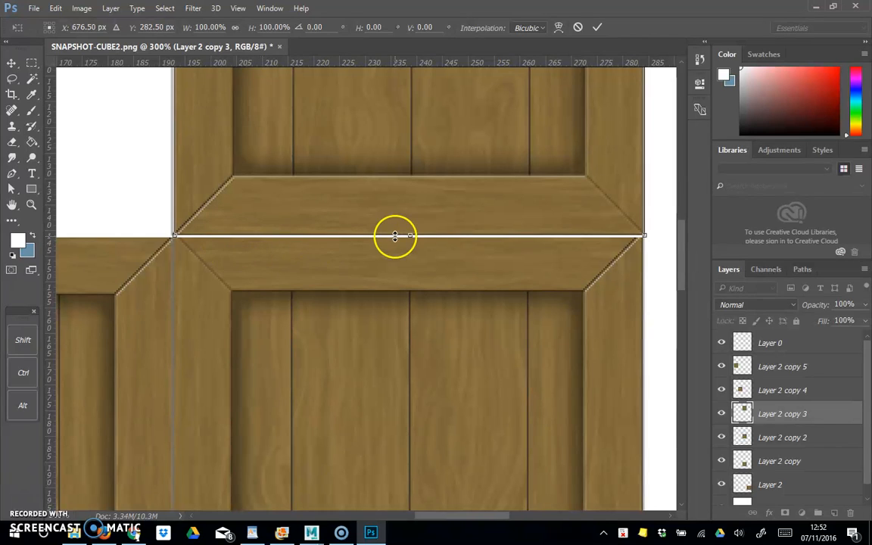
pyautogui.scroll(3, 395, 236)
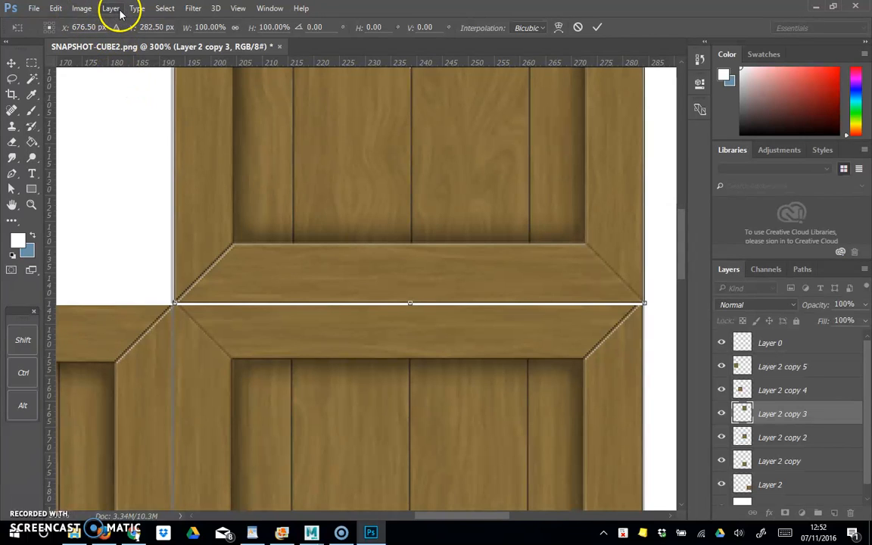
pyautogui.click(238, 9)
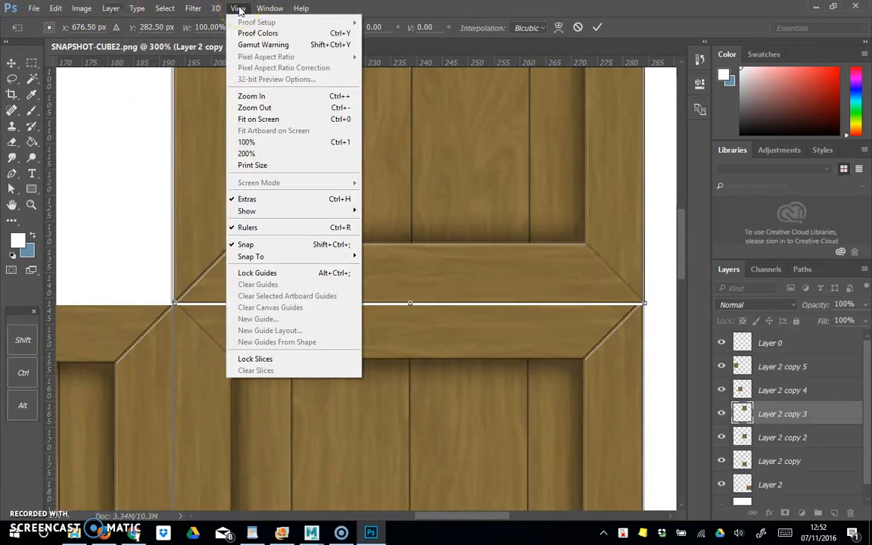
pyautogui.click(261, 119)
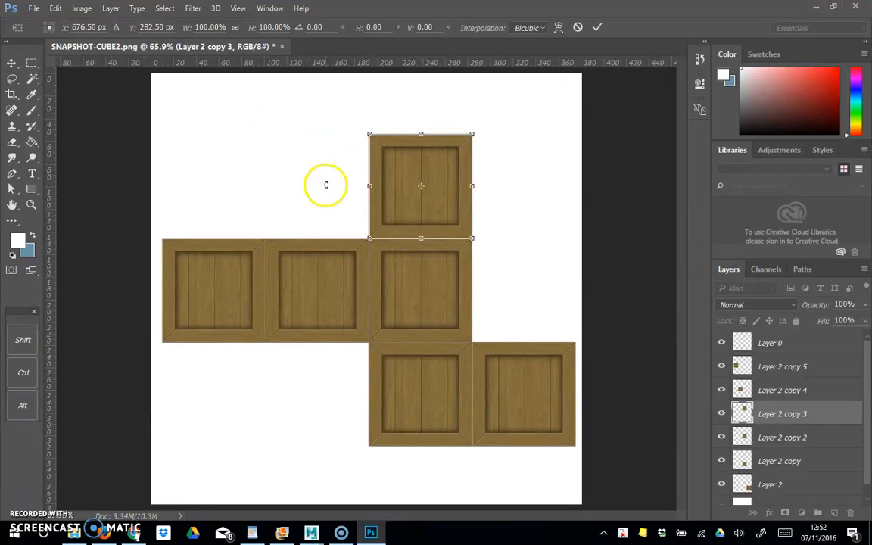
pyautogui.click(11, 62)
pyautogui.click(369, 206)
# Step: Leave the transformation and set up the Brush with foreground colour cc0000 and a size of 9 px
pyautogui.click(265, 171)
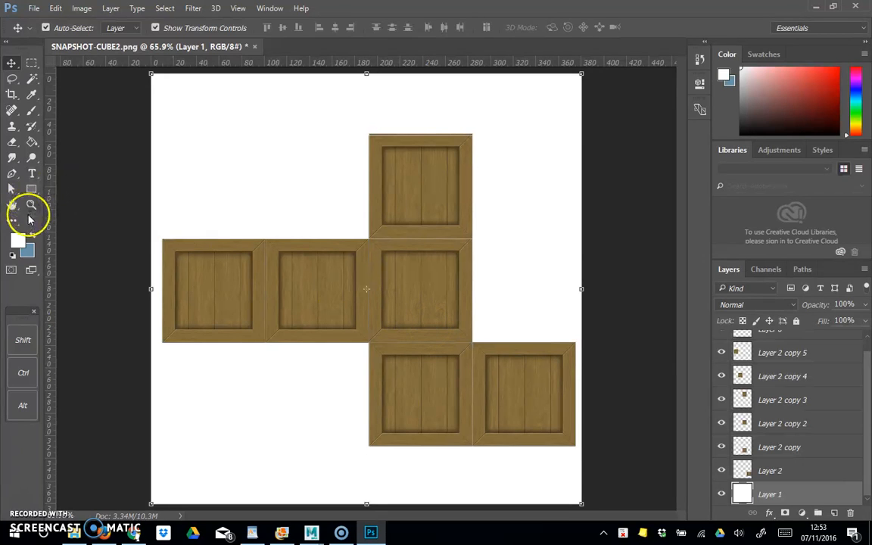
pyautogui.click(33, 114)
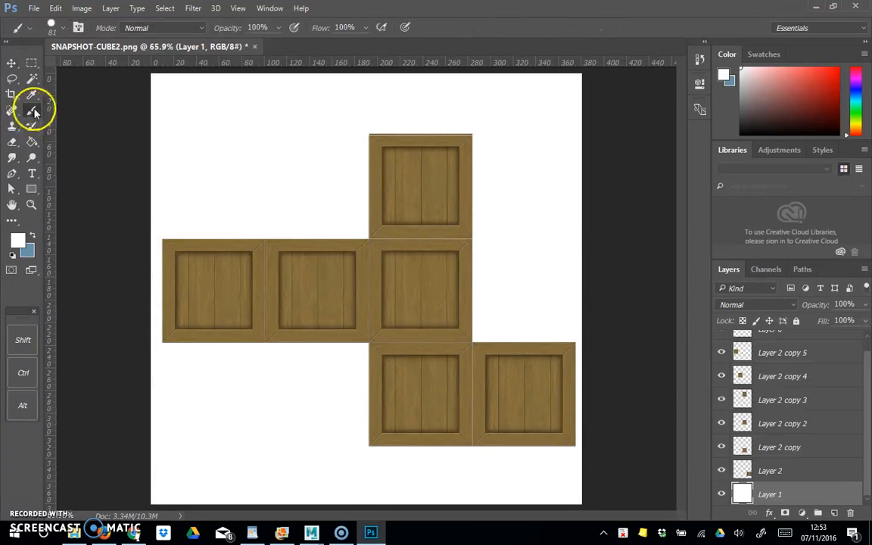
pyautogui.click(17, 239)
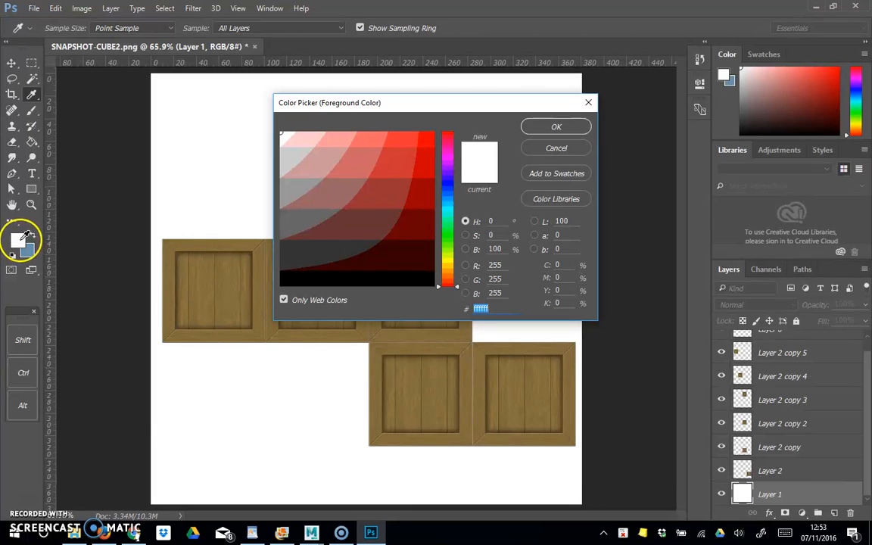
pyautogui.click(429, 167)
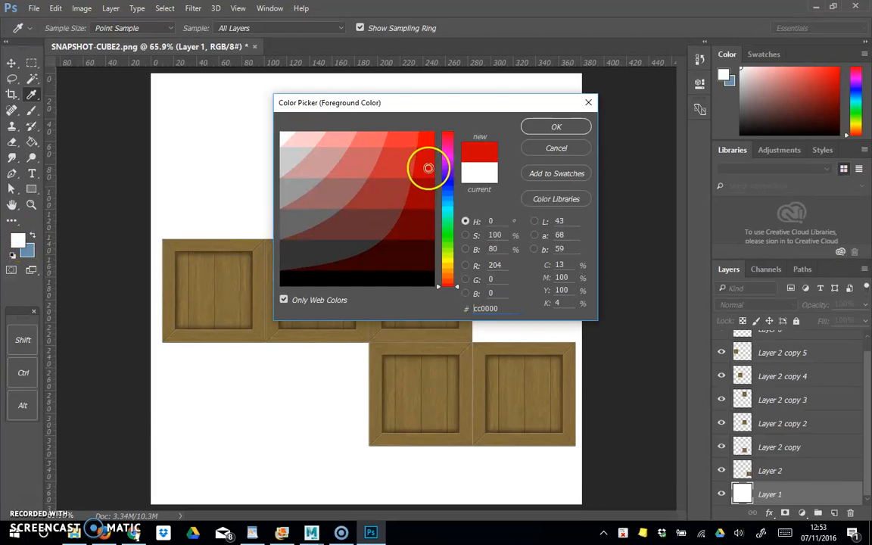
pyautogui.click(536, 129)
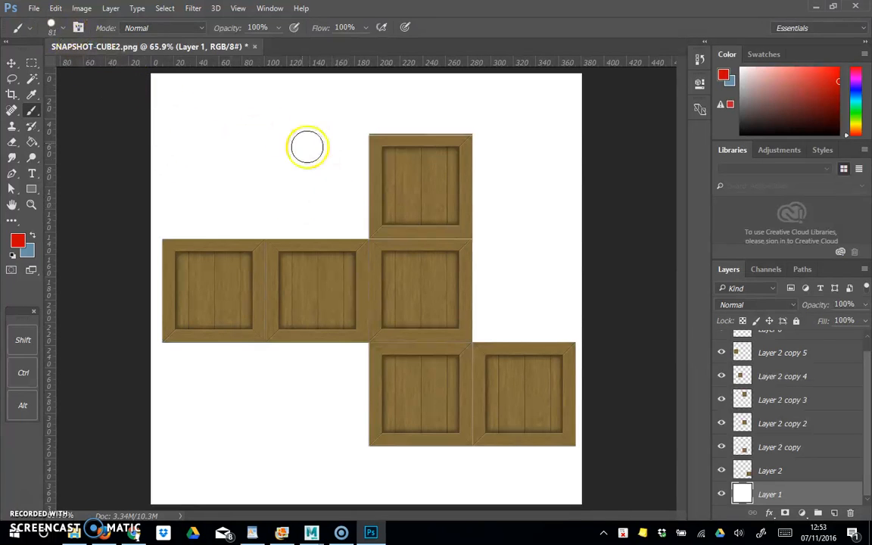
pyautogui.click(62, 27)
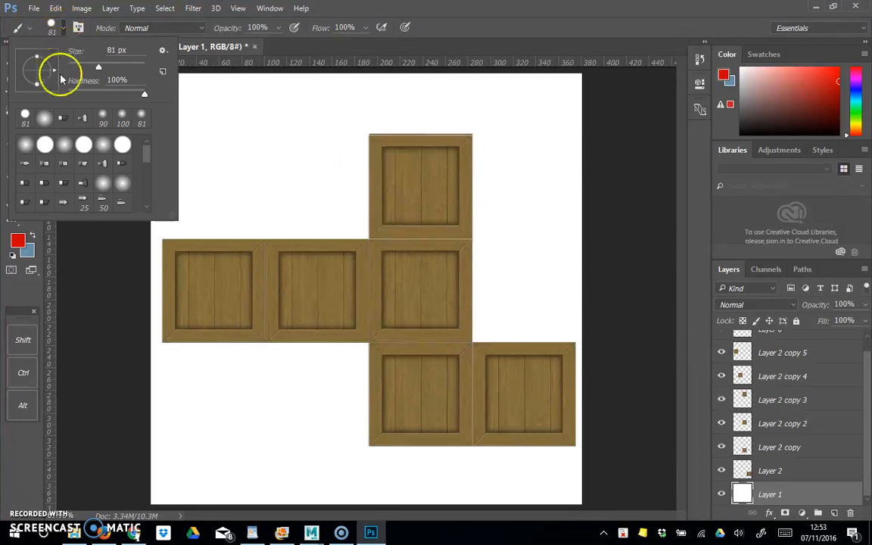
pyautogui.moveTo(98, 68); pyautogui.dragTo(78, 70)
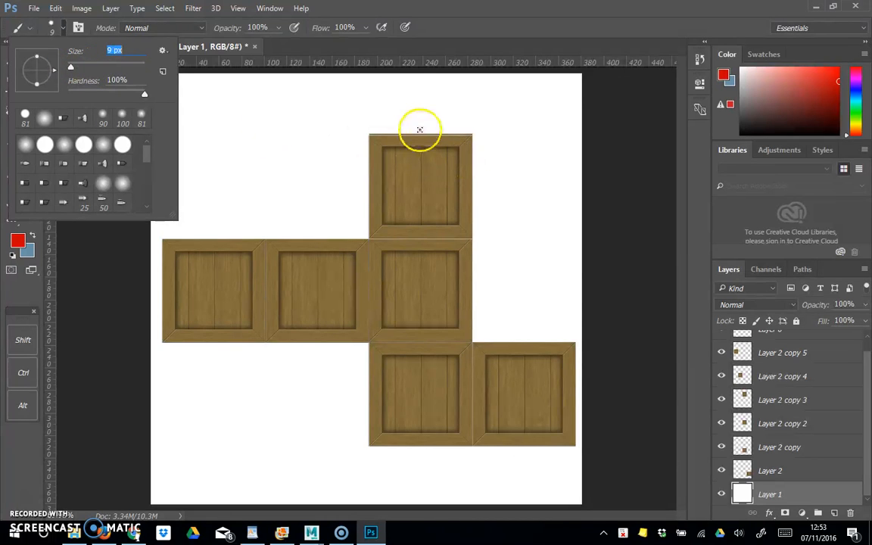
pyautogui.press('Return')
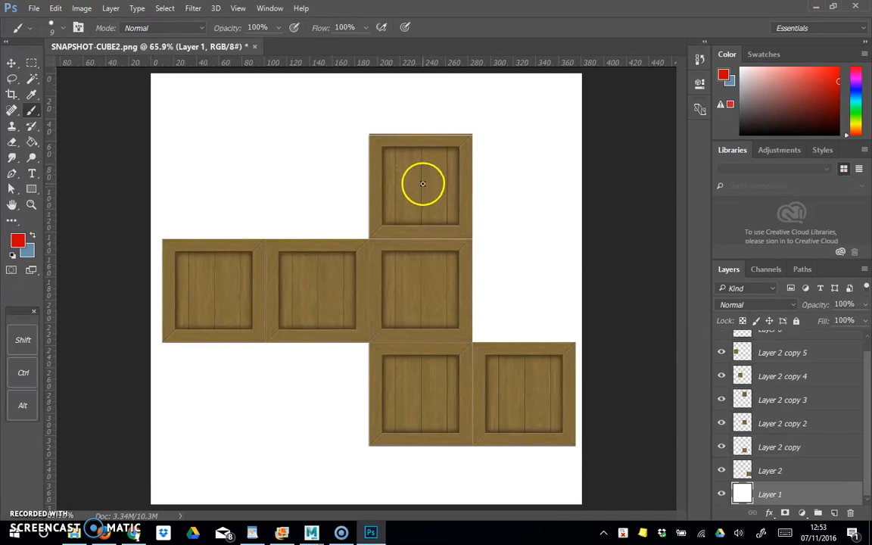
# Step: Paint the numbers 1 to 6 in red on Layer 0, one on each crate square of the net
pyautogui.moveTo(858, 483); pyautogui.dragTo(868, 460)
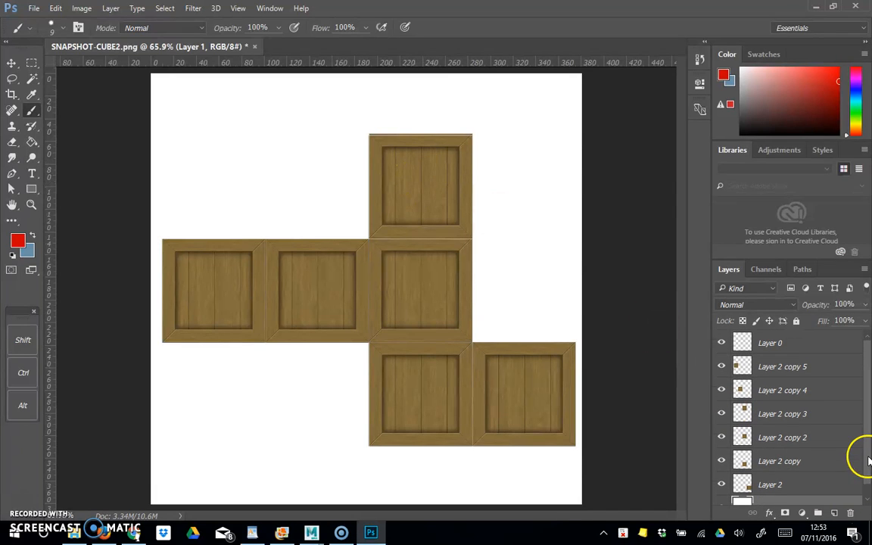
pyautogui.click(805, 347)
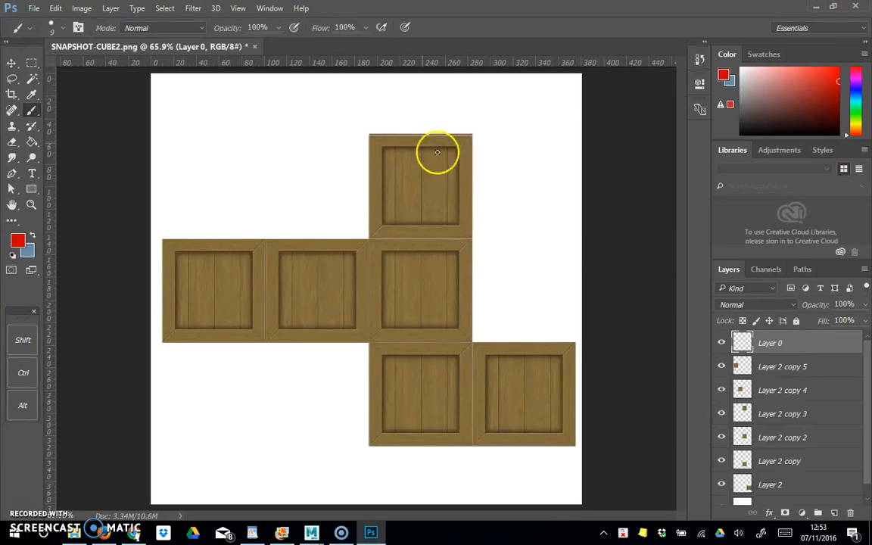
pyautogui.moveTo(420, 157); pyautogui.dragTo(422, 198)
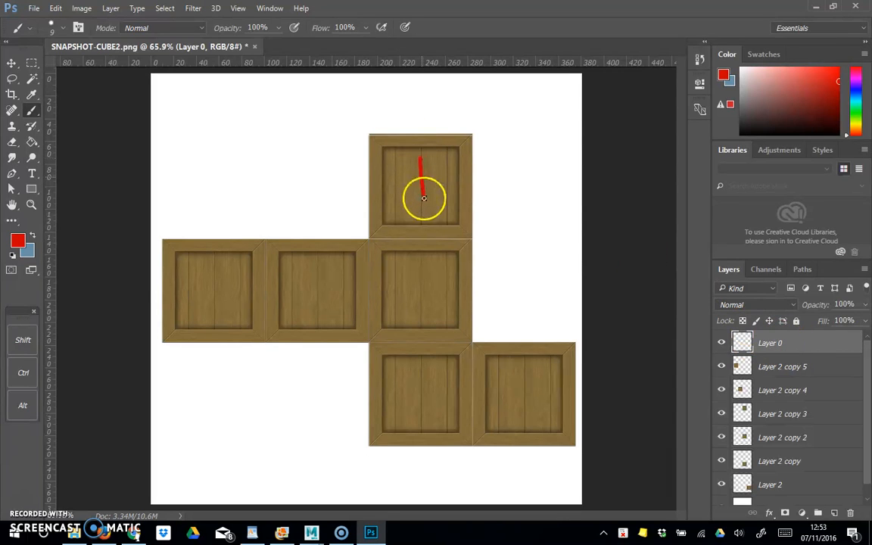
pyautogui.moveTo(202, 275)
pyautogui.mouseDown()
pyautogui.moveTo(204, 296)
pyautogui.moveTo(227, 297)
pyautogui.mouseUp()
pyautogui.moveTo(304, 272)
pyautogui.mouseDown()
pyautogui.moveTo(314, 282)
pyautogui.moveTo(305, 299)
pyautogui.mouseUp()
pyautogui.moveTo(414, 286); pyautogui.dragTo(431, 289)
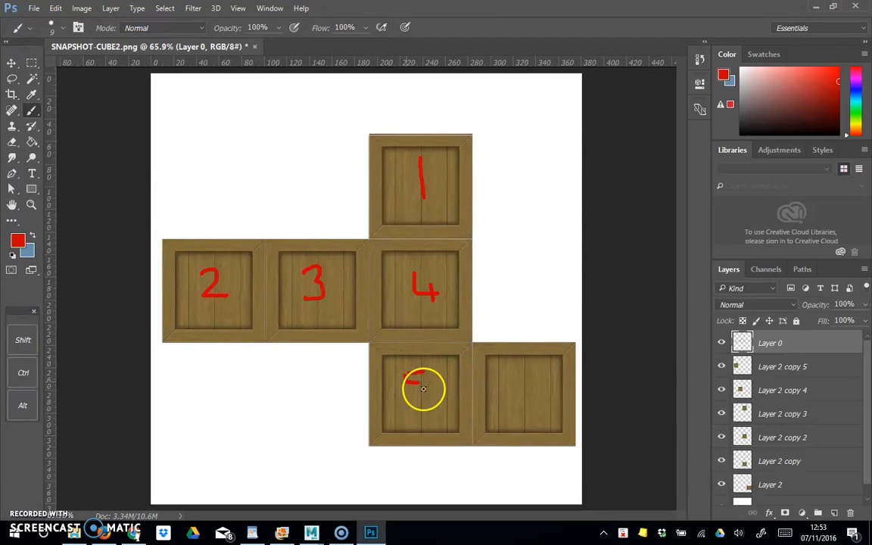
pyautogui.moveTo(530, 370); pyautogui.dragTo(520, 396)
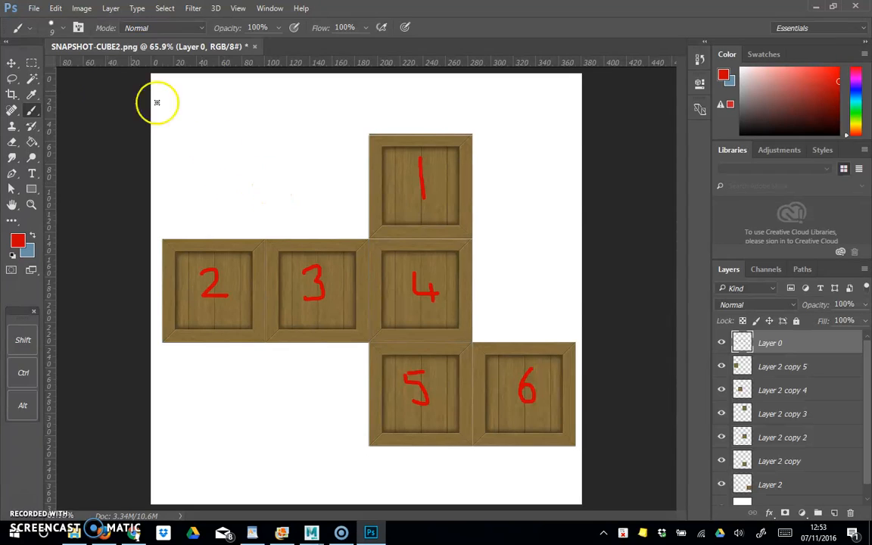
# Step: Flatten the image and save it on the Desktop as SNAPSHOT-CUBE-DONE.png in PNG format with None / Fast compression
pyautogui.click(111, 10)
pyautogui.click(127, 445)
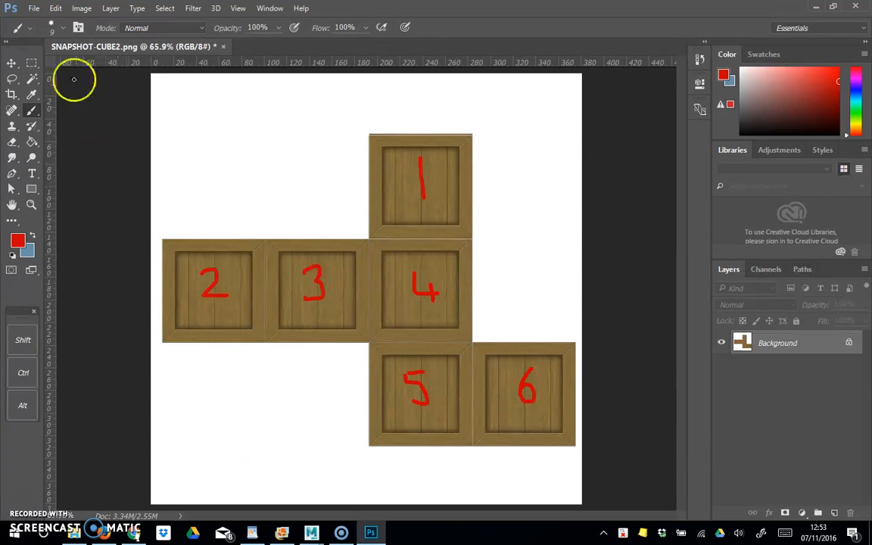
pyautogui.click(34, 9)
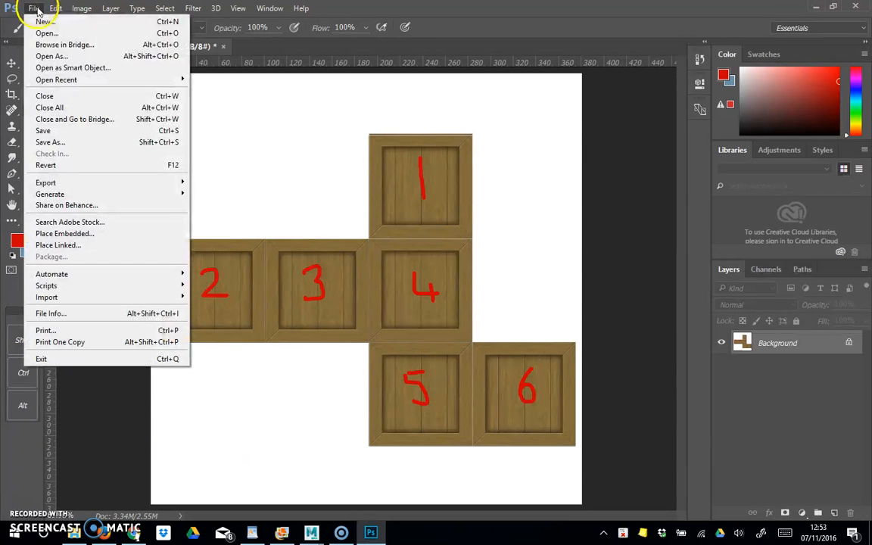
pyautogui.click(74, 145)
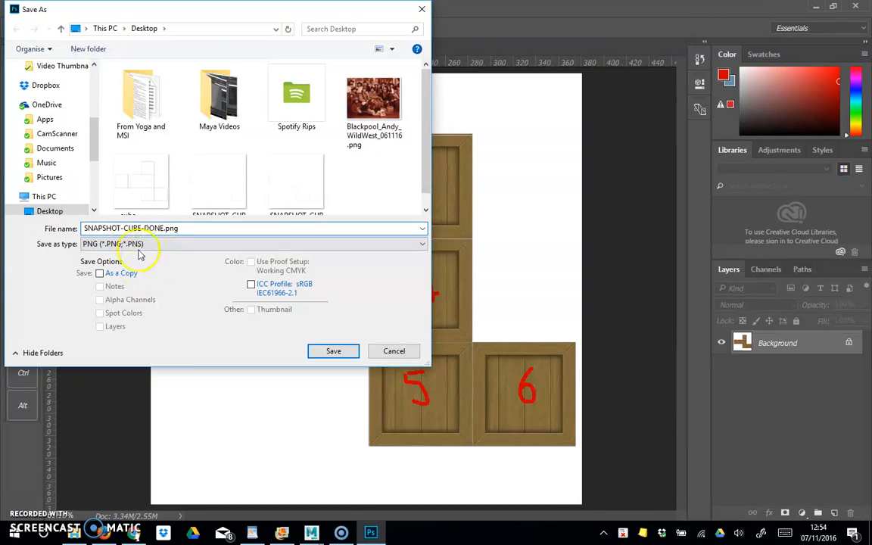
pyautogui.click(333, 352)
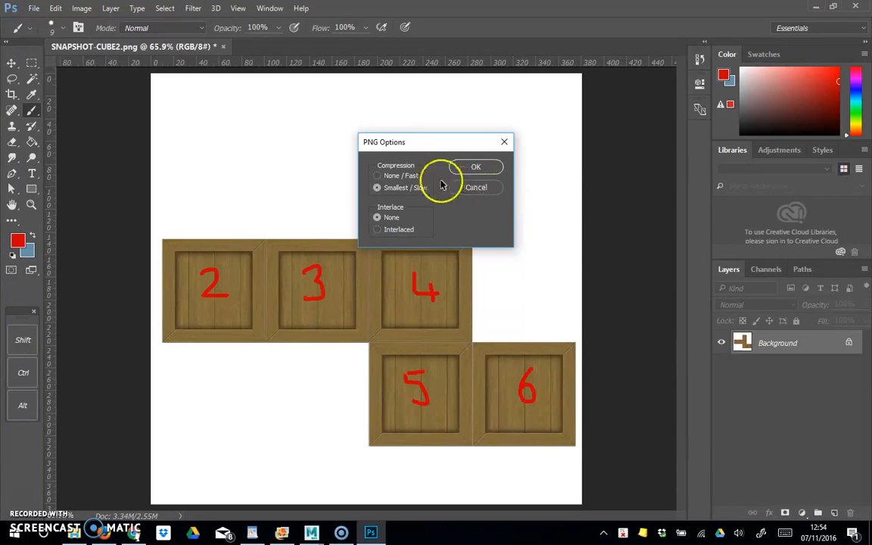
pyautogui.click(377, 175)
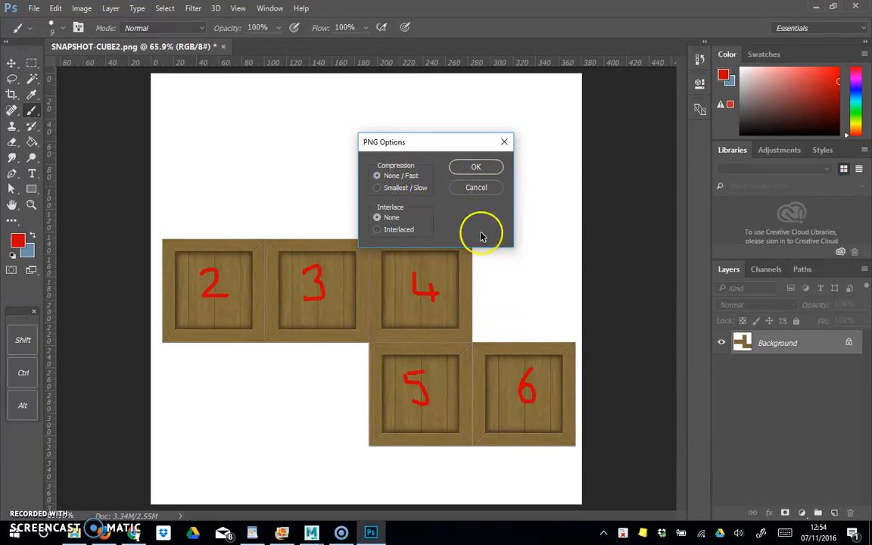
pyautogui.click(477, 167)
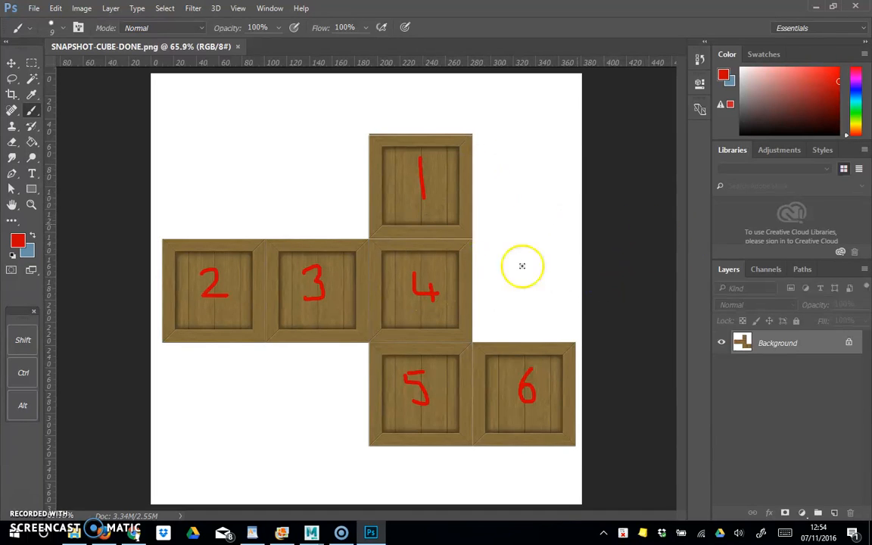
# Step: Close Photoshop and switch to the Maya scene containing the cube
pyautogui.click(856, 7)
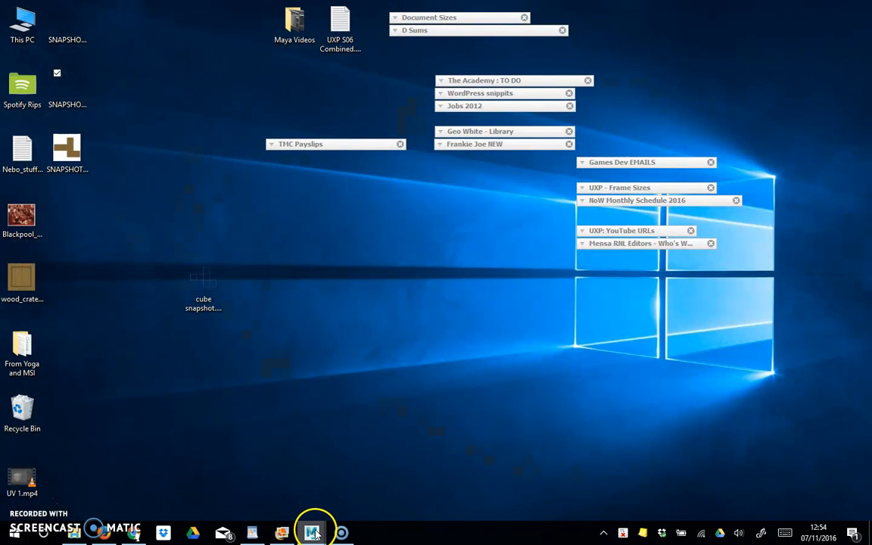
pyautogui.moveTo(313, 531)
pyautogui.click(356, 477)
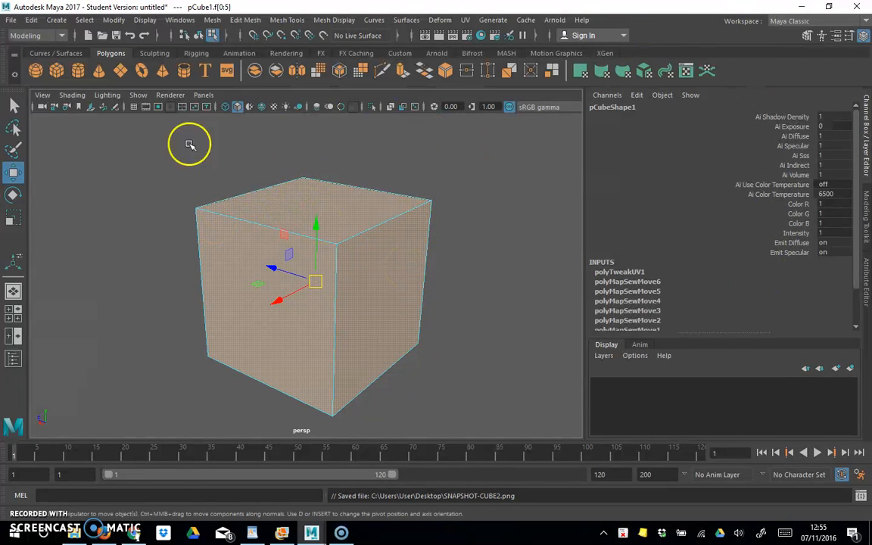
pyautogui.click(14, 106)
pyautogui.moveTo(133, 136); pyautogui.dragTo(486, 388)
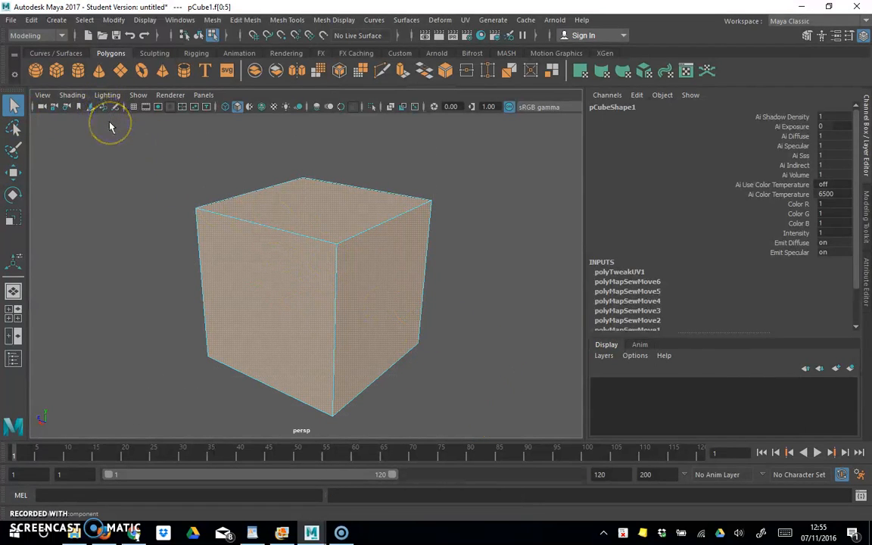
pyautogui.click(13, 128)
pyautogui.moveTo(128, 148)
pyautogui.mouseDown()
pyautogui.moveTo(293, 144)
pyautogui.moveTo(492, 288)
pyautogui.moveTo(306, 436)
pyautogui.moveTo(144, 306)
pyautogui.moveTo(127, 280)
pyautogui.mouseUp()
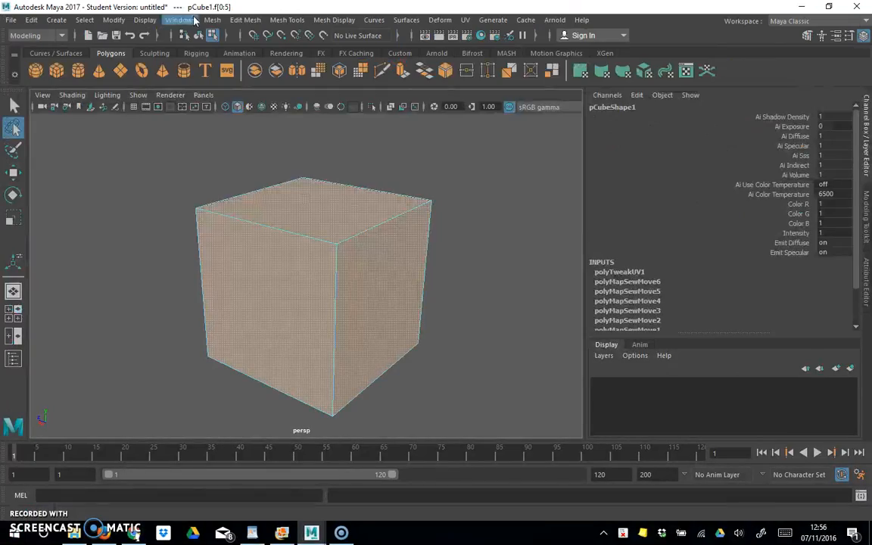
pyautogui.click(362, 40)
pyautogui.moveTo(401, 87)
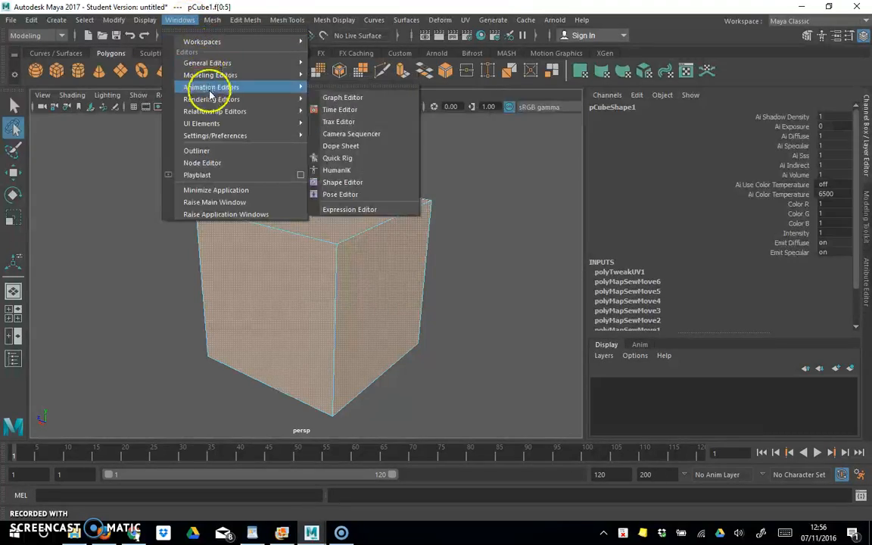
pyautogui.moveTo(213, 100)
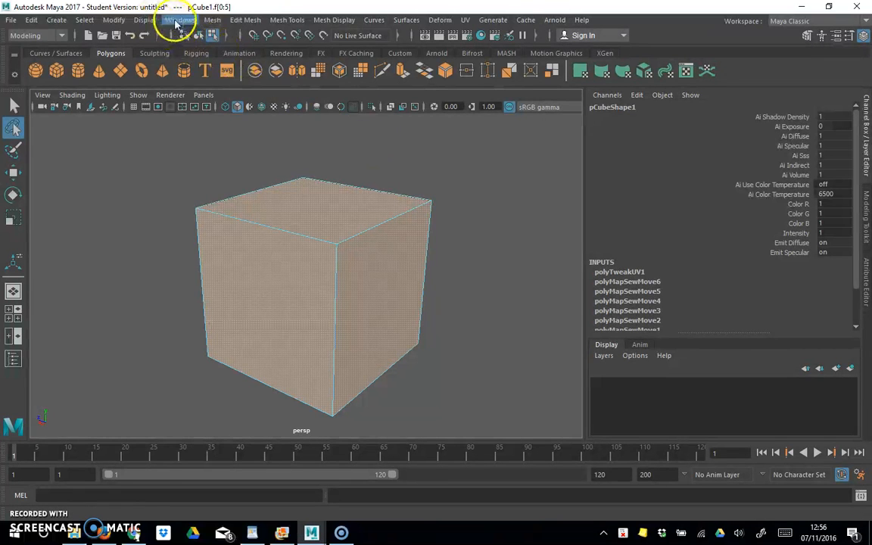
# Step: Open the Hypershade editor and maximize its window
pyautogui.click(110, 40)
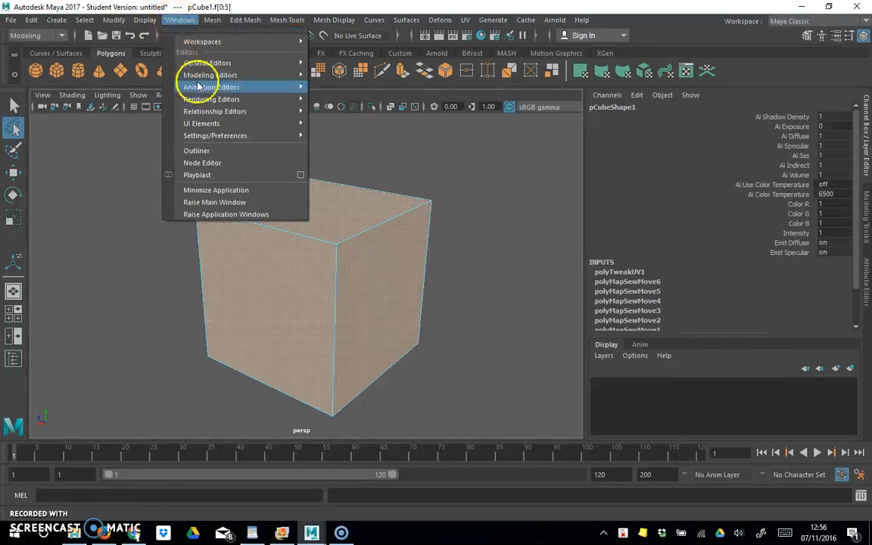
pyautogui.moveTo(205, 99)
pyautogui.click(326, 133)
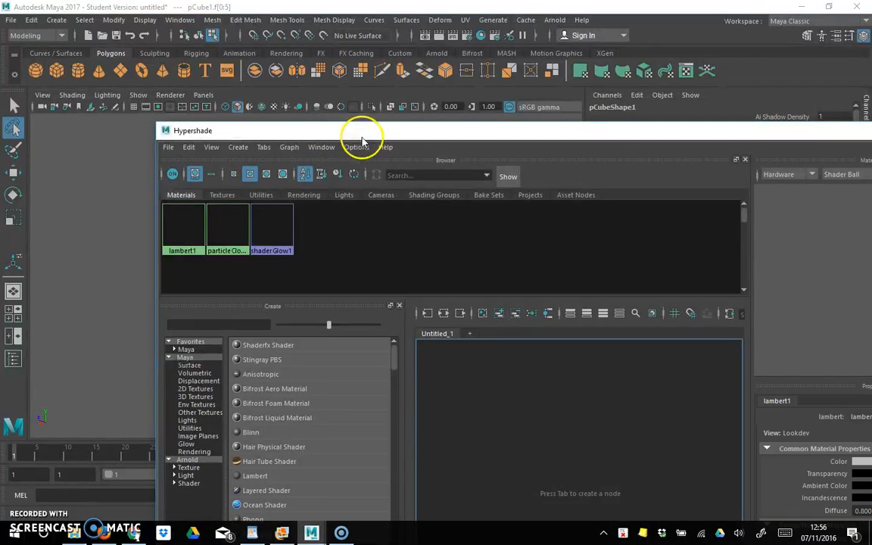
pyautogui.moveTo(361, 132); pyautogui.dragTo(225, 35)
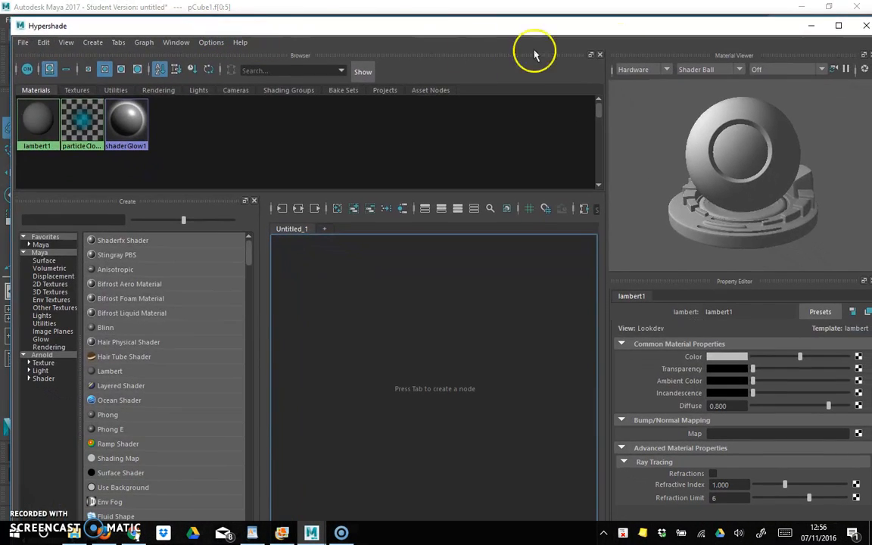
pyautogui.click(838, 27)
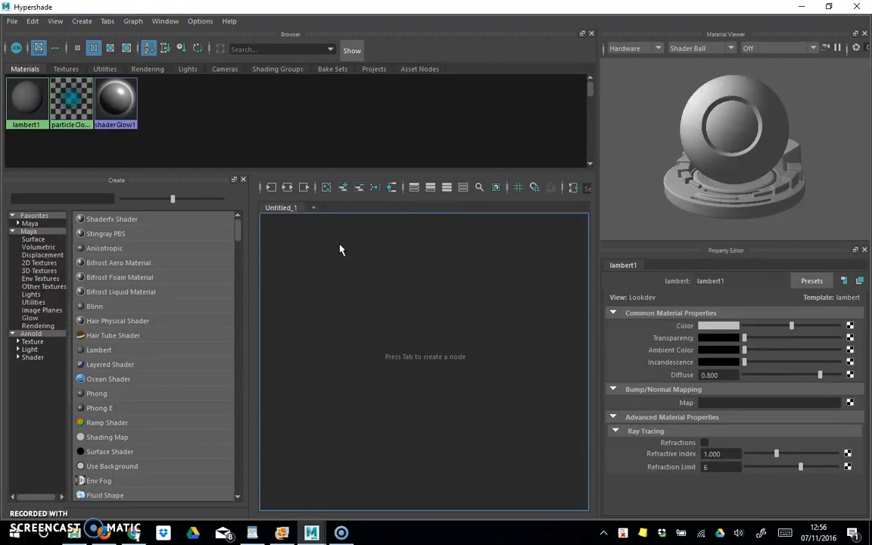
# Step: Create a new Lambert material and connect a File texture to its Color attribute
pyautogui.click(108, 351)
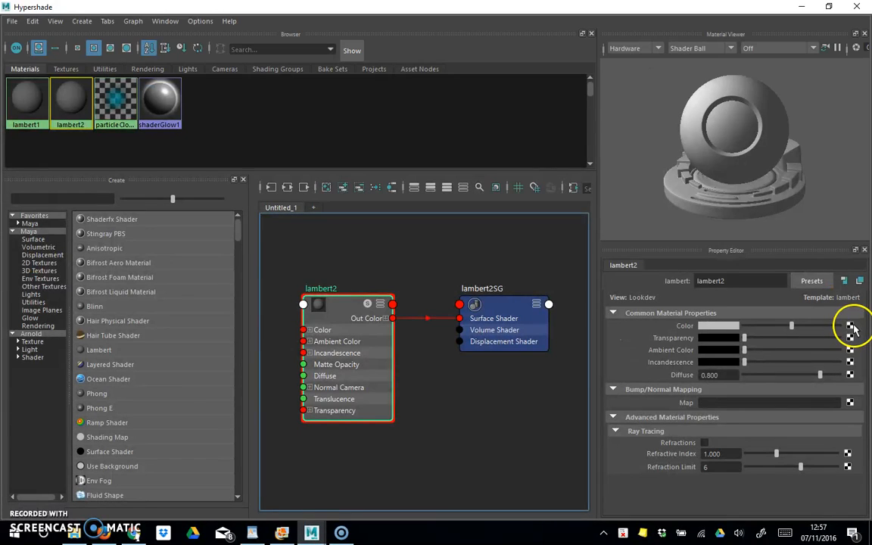
pyautogui.click(850, 325)
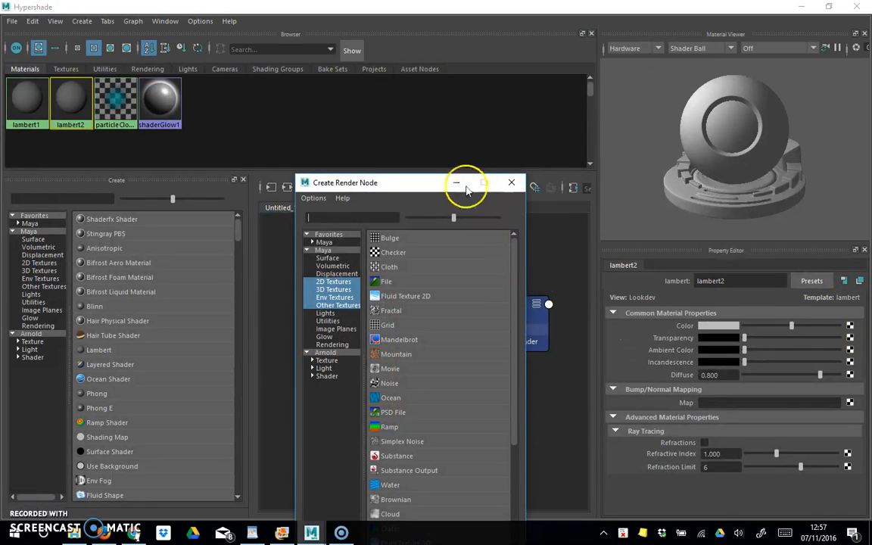
pyautogui.moveTo(432, 185); pyautogui.dragTo(441, 101)
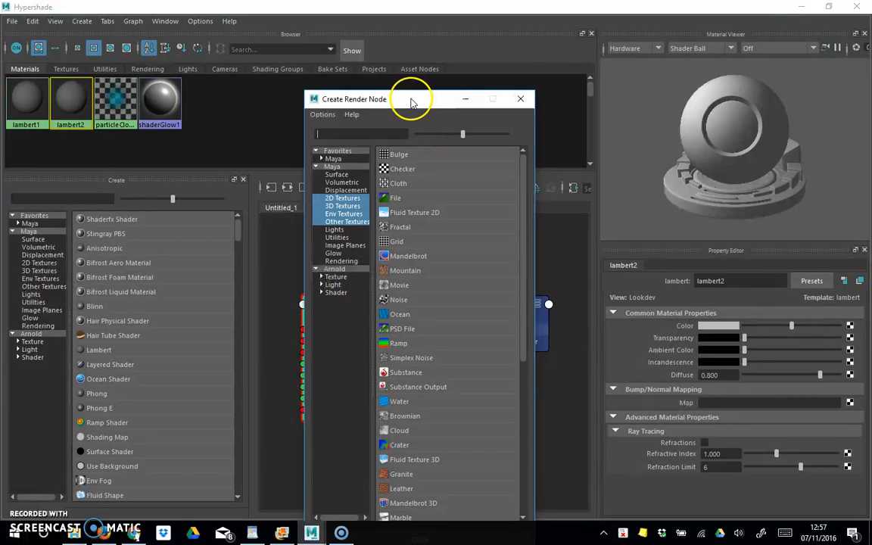
pyautogui.click(395, 197)
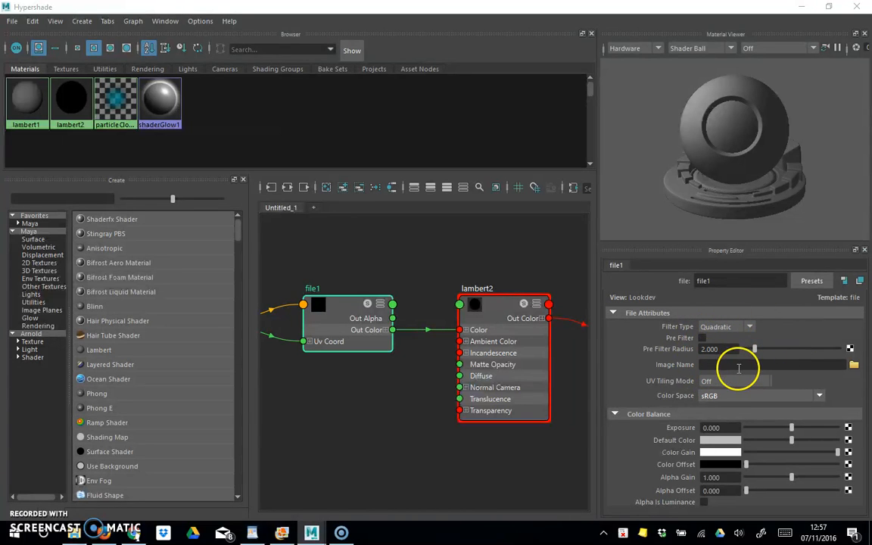
# Step: Load SNAPSHOT-CUBE-DONE.png from the Desktop as the image of the file1 texture
pyautogui.click(854, 365)
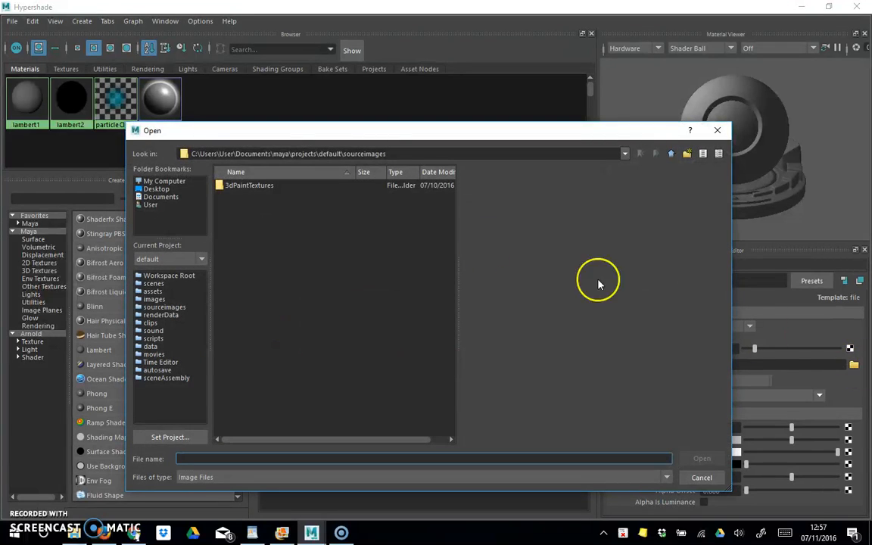
pyautogui.click(157, 188)
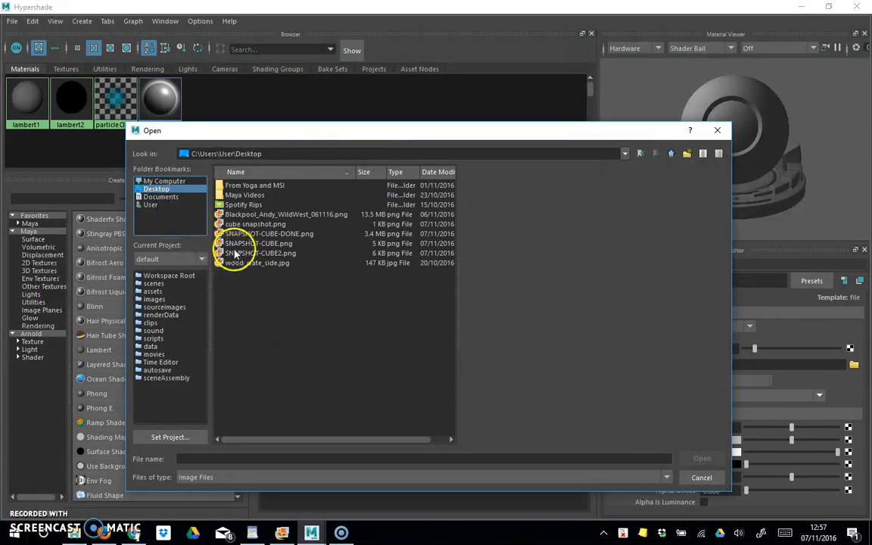
pyautogui.click(250, 234)
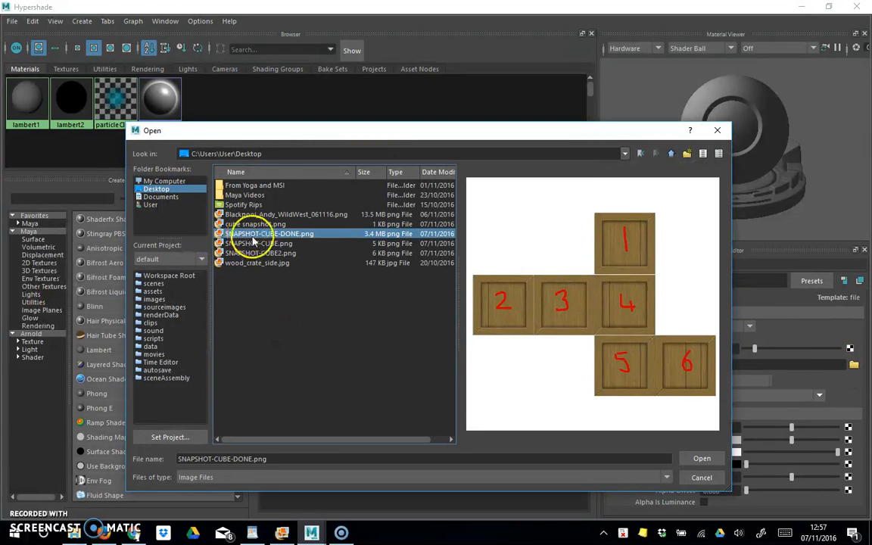
pyautogui.click(703, 458)
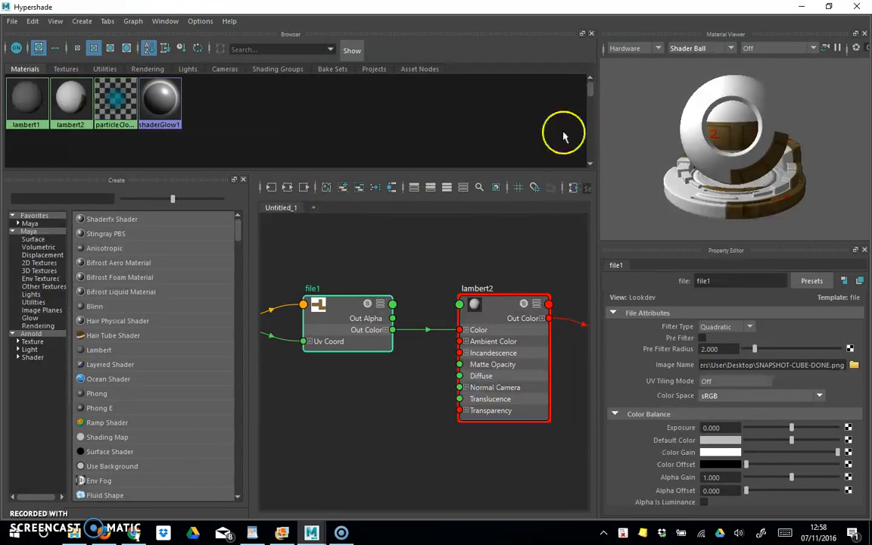
# Step: Try arranging the Hypershade window side by side with the main Maya window, then return Maya to full size
pyautogui.click(828, 6)
pyautogui.moveTo(522, 17); pyautogui.dragTo(869, 13)
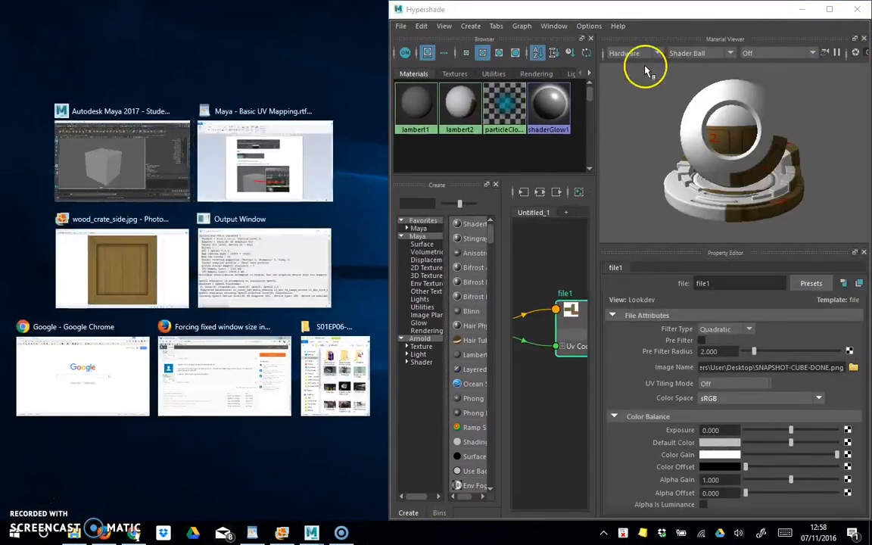
pyautogui.click(142, 150)
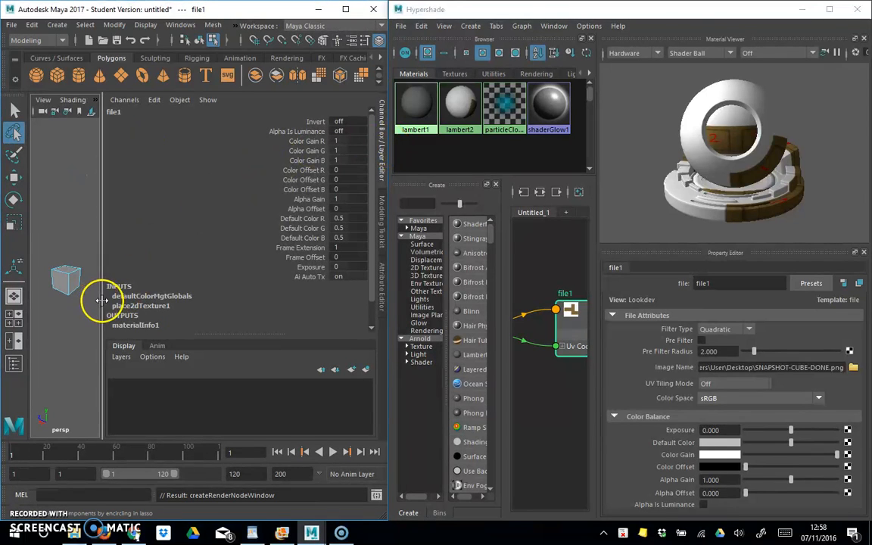
pyautogui.click(386, 85)
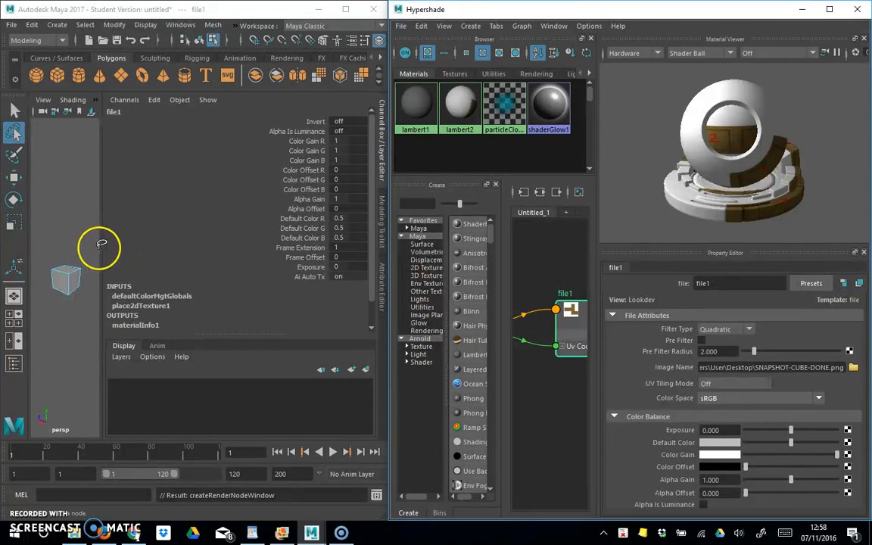
pyautogui.click(801, 9)
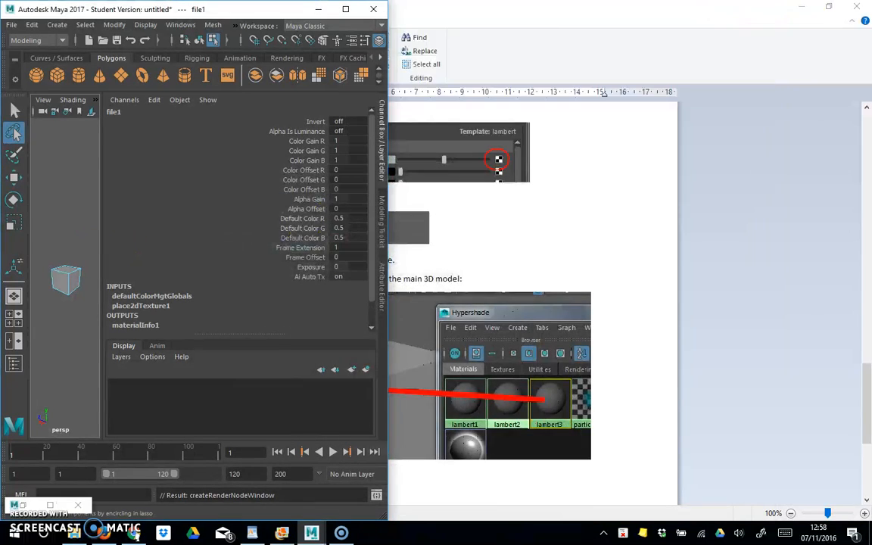
pyautogui.click(343, 10)
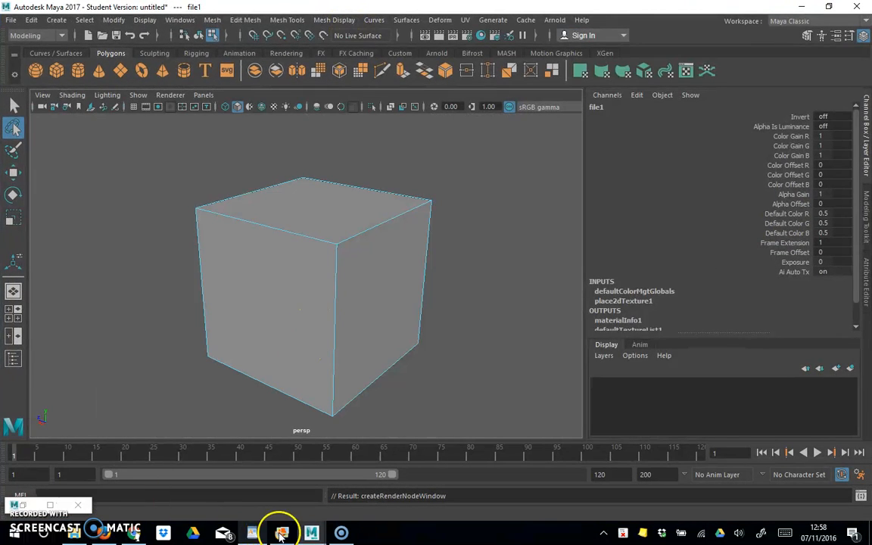
# Step: Assign the textured lambert2 material to the cube from Hypershade and close the Hypershade window
pyautogui.moveTo(312, 532)
pyautogui.moveTo(350, 501)
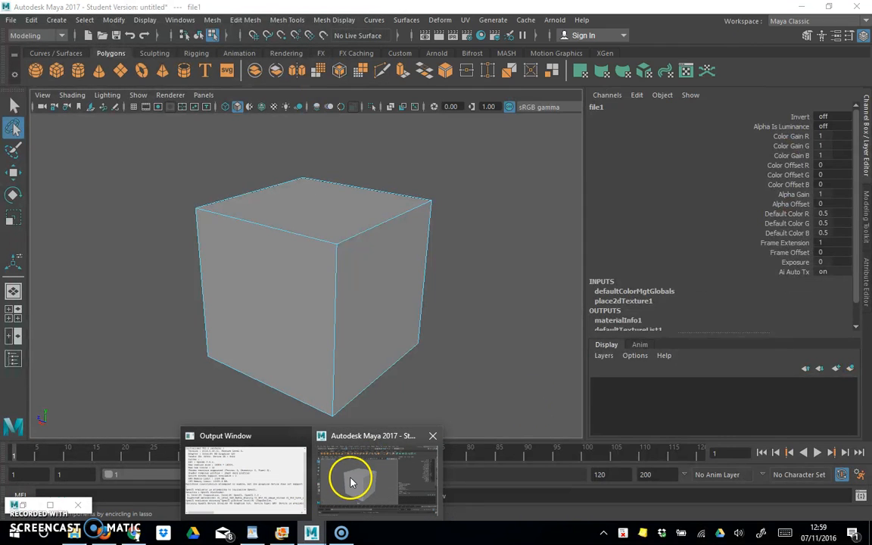
pyautogui.moveTo(351, 484)
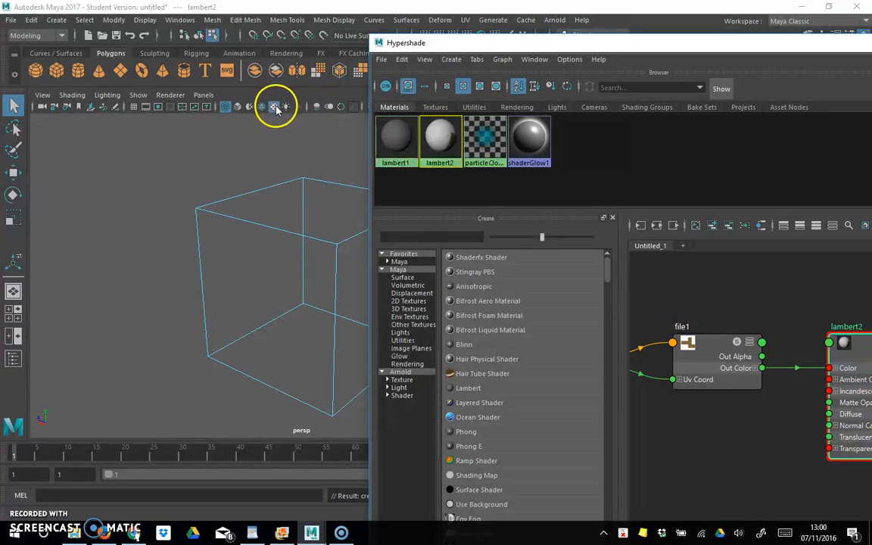
pyautogui.click(273, 108)
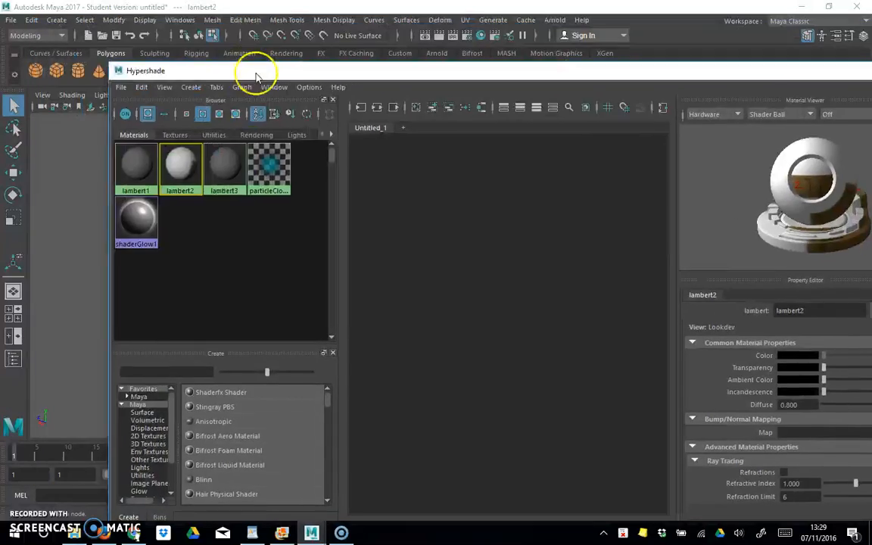
pyautogui.moveTo(259, 74); pyautogui.dragTo(626, 56)
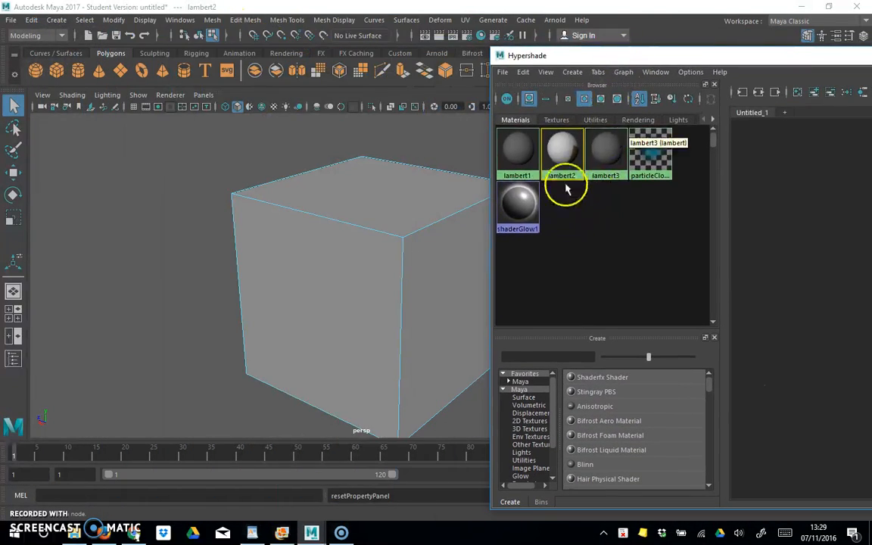
pyautogui.click(563, 155)
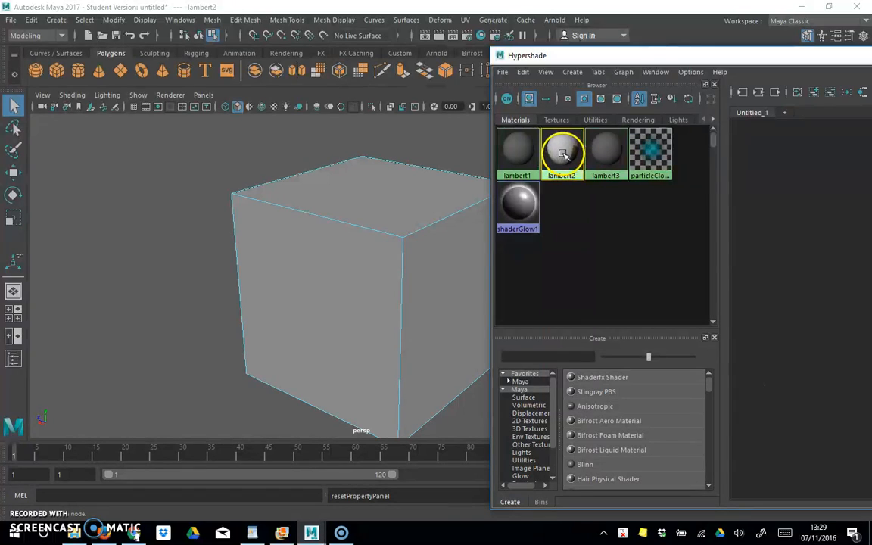
pyautogui.moveTo(563, 154); pyautogui.dragTo(412, 212, button='middle')
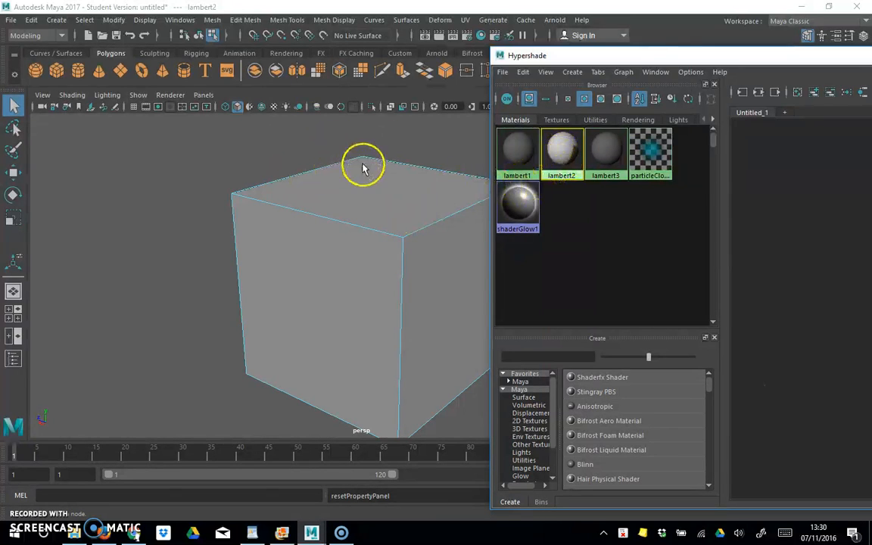
pyautogui.moveTo(572, 59); pyautogui.dragTo(10, 83)
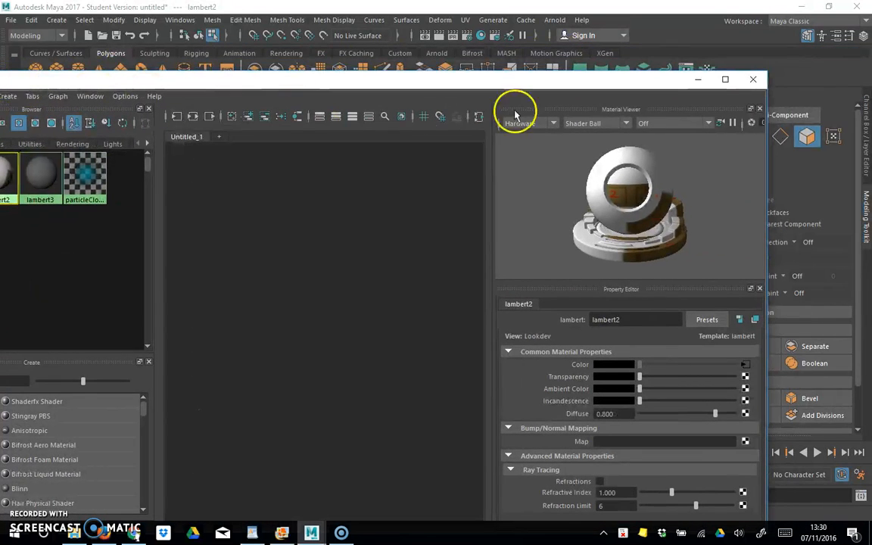
pyautogui.click(754, 80)
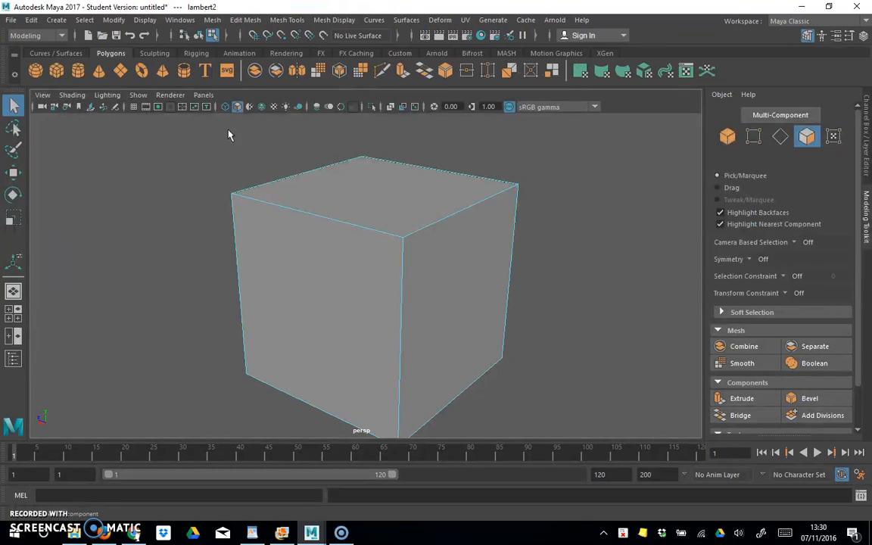
# Step: Display the cube in the perspective view as smooth shaded with wireframe on shaded and textures turned on
pyautogui.click(226, 108)
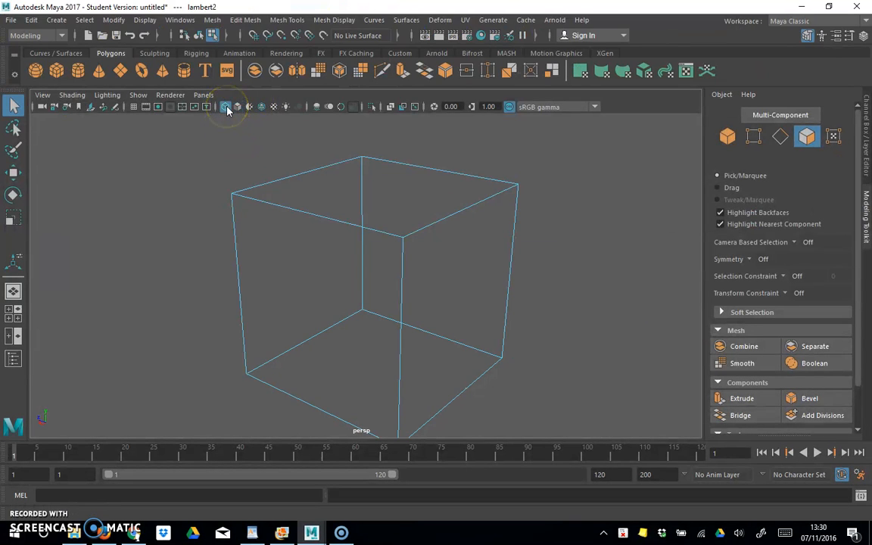
pyautogui.click(238, 107)
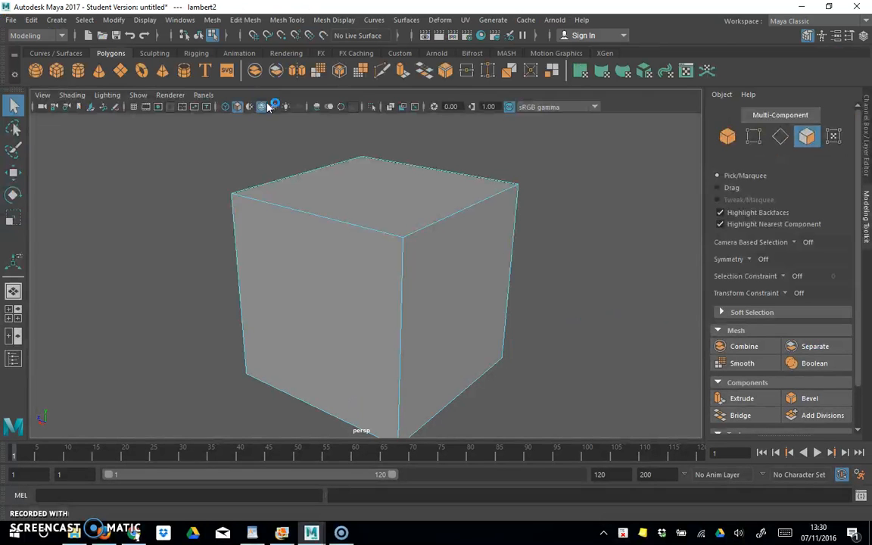
pyautogui.click(266, 107)
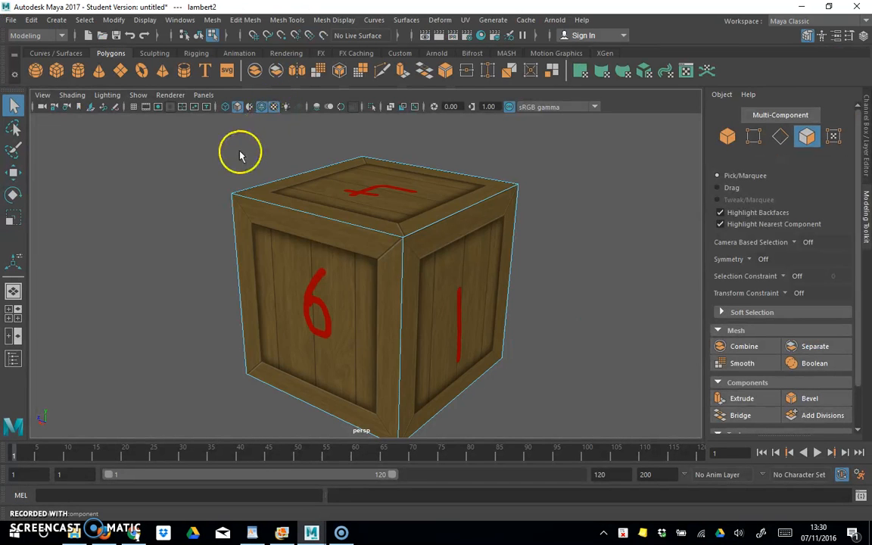
pyautogui.keyDown('alt'); pyautogui.moveTo(539, 245); pyautogui.dragTo(619, 266); pyautogui.keyUp('alt')
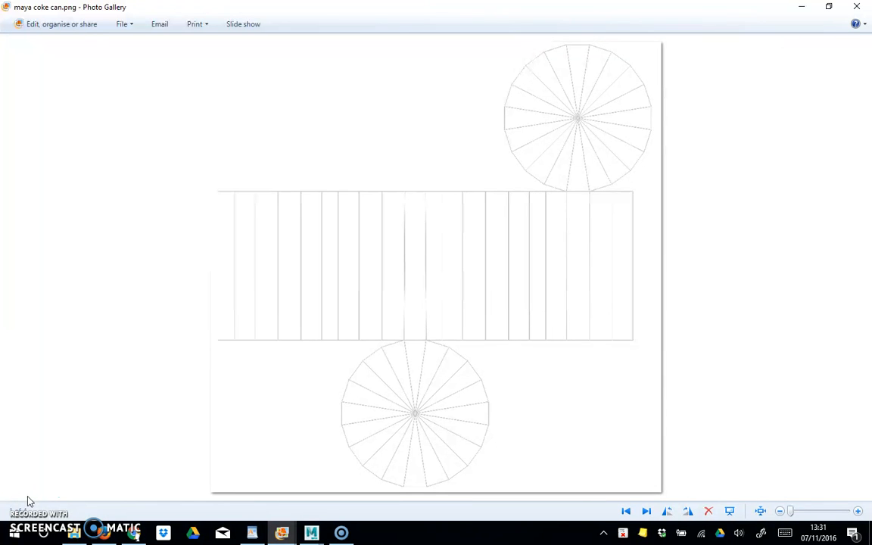
# Step: View the image that follows maya coke can.png in Photo Gallery
pyautogui.press('Right')
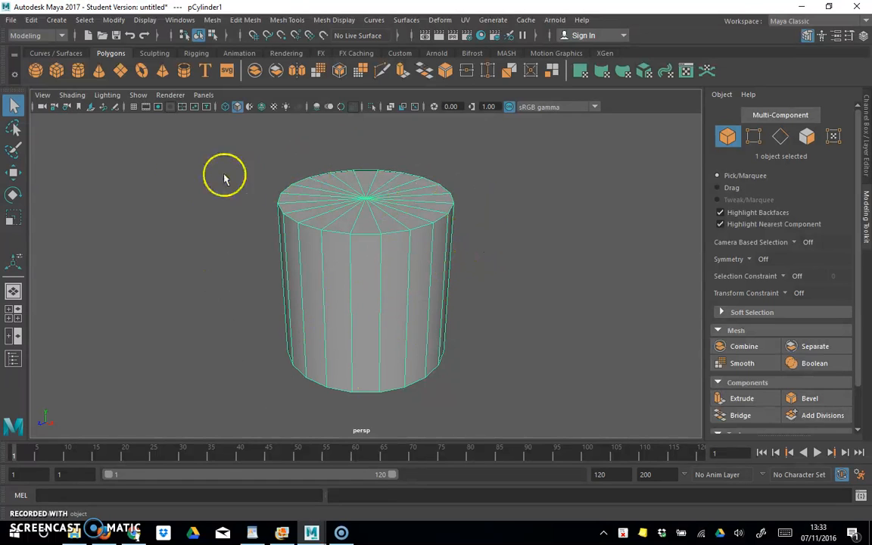
# Step: Freeze the cylinder's transformations and apply automatic UV mapping to it
pyautogui.click(115, 19)
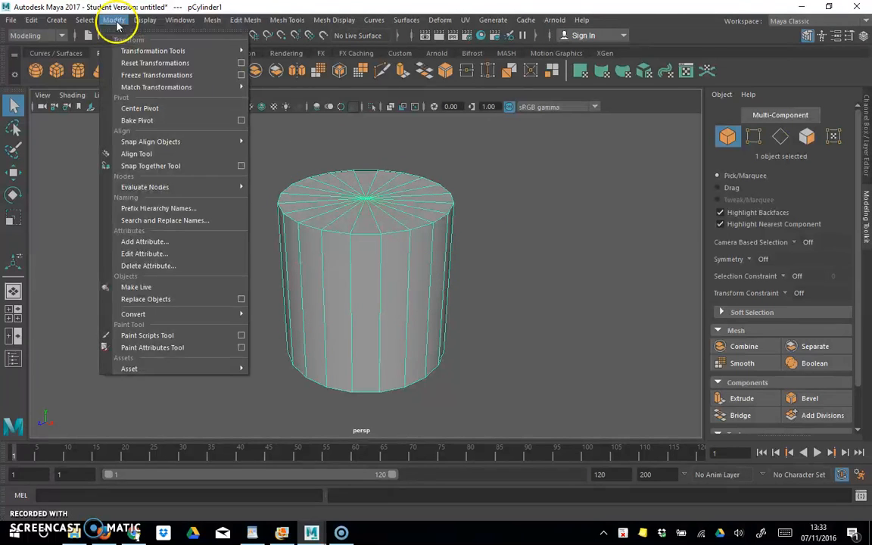
pyautogui.click(146, 75)
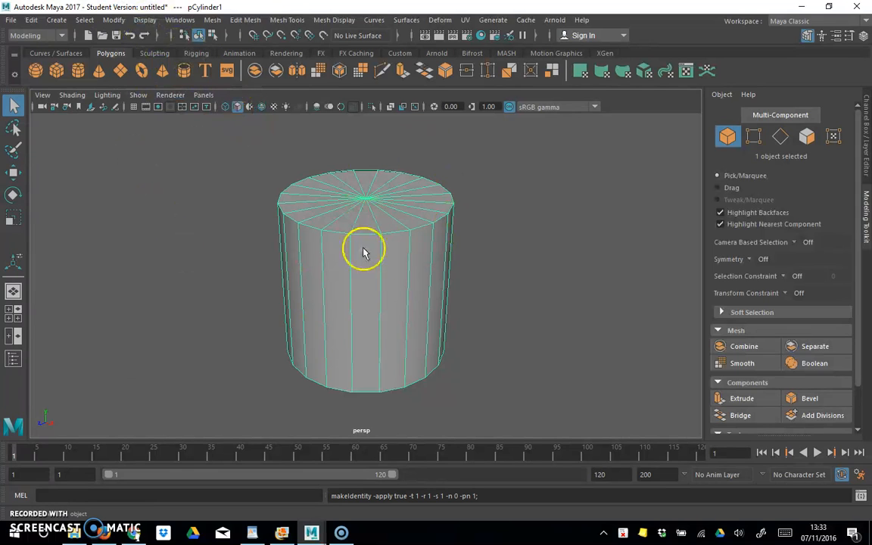
pyautogui.click(465, 20)
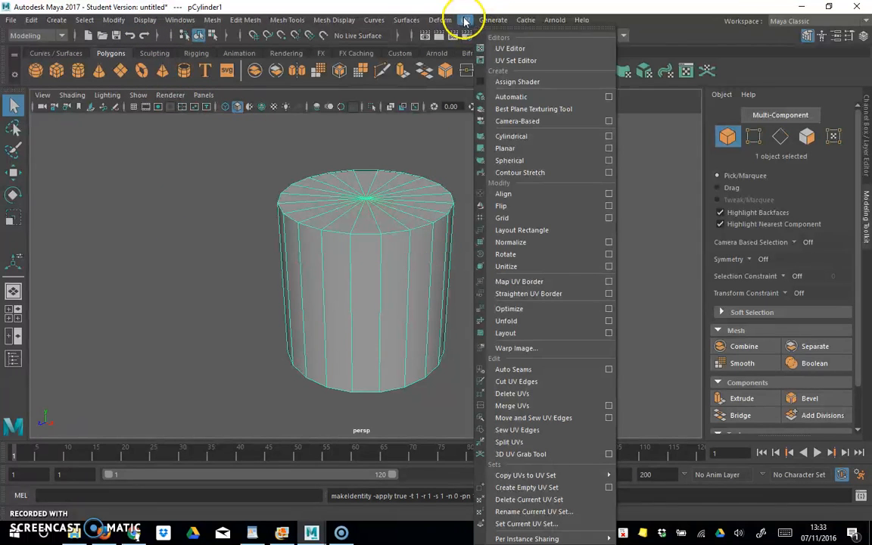
pyautogui.click(511, 97)
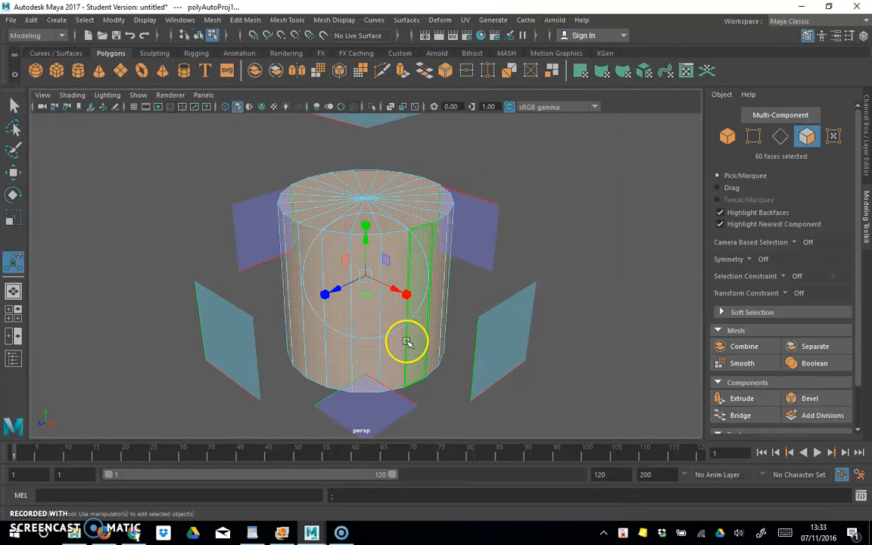
# Step: Open the UV Editor for the cylinder and maximize its window
pyautogui.click(466, 20)
pyautogui.click(501, 47)
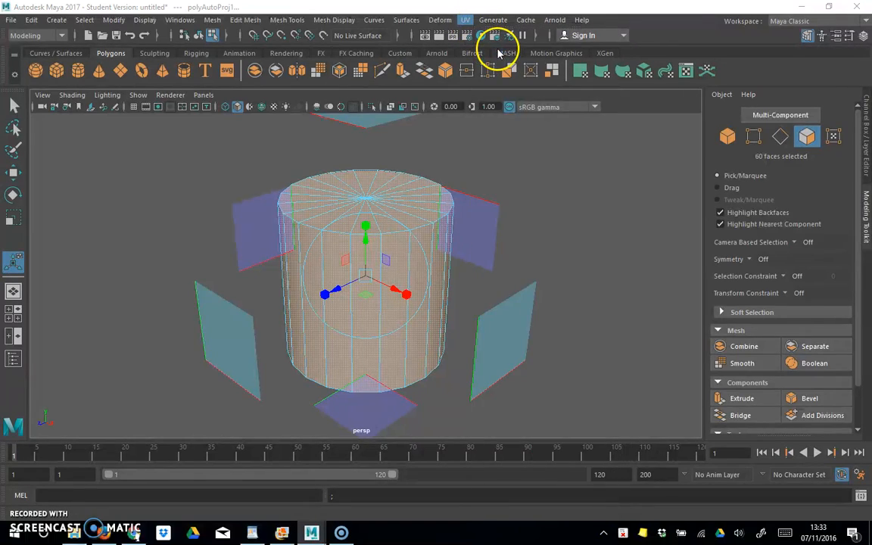
pyautogui.moveTo(518, 112); pyautogui.dragTo(440, 43)
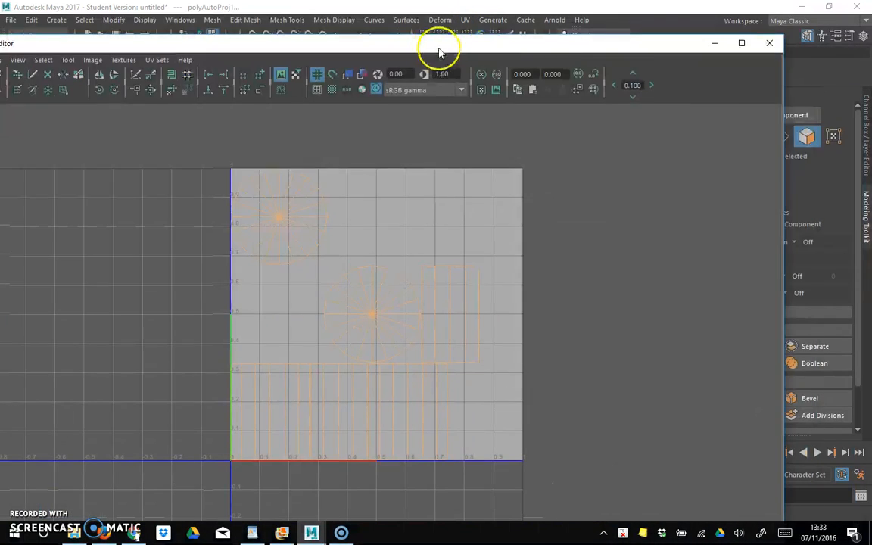
pyautogui.click(738, 43)
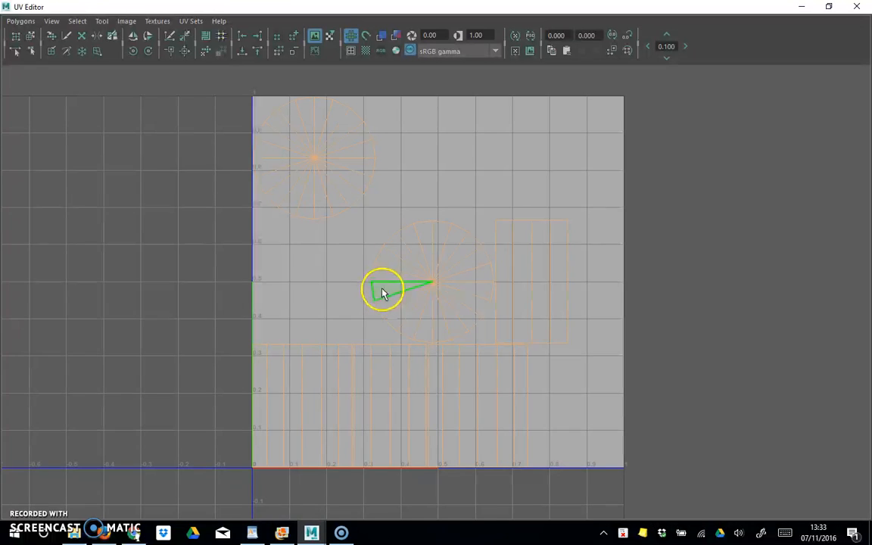
# Step: Move and sew the shared vertical edges of the cylinder's side UV pieces to form one continuous strip
pyautogui.moveTo(365, 354); pyautogui.dragTo(364, 326, button='right')
pyautogui.click(353, 370)
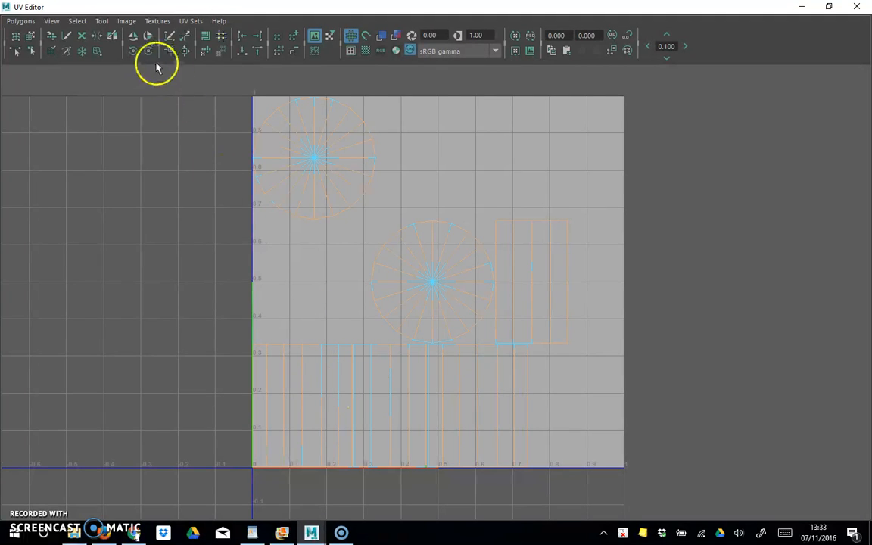
pyautogui.click(185, 51)
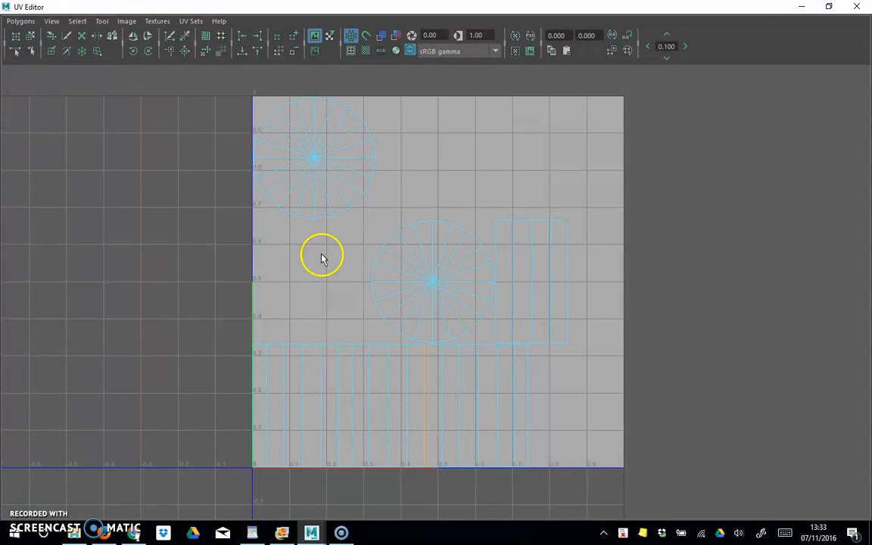
pyautogui.click(186, 51)
pyautogui.click(496, 261)
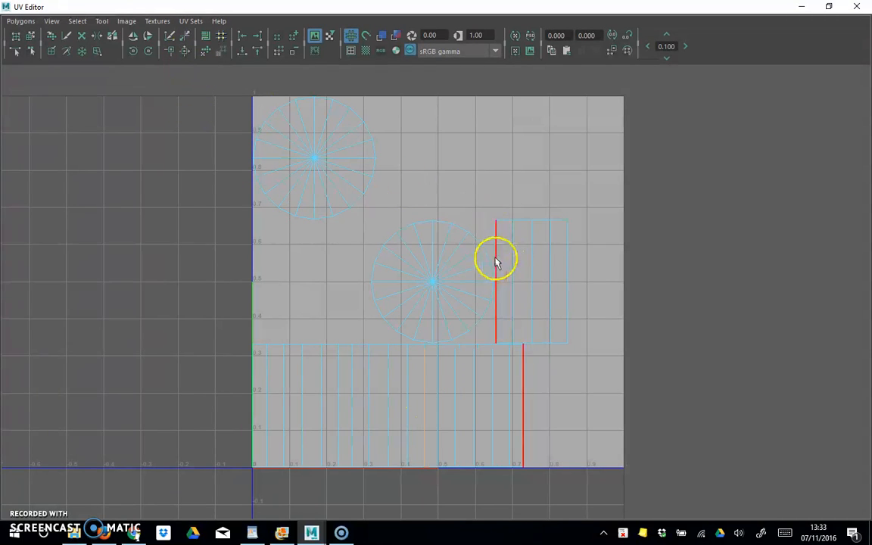
pyautogui.click(185, 51)
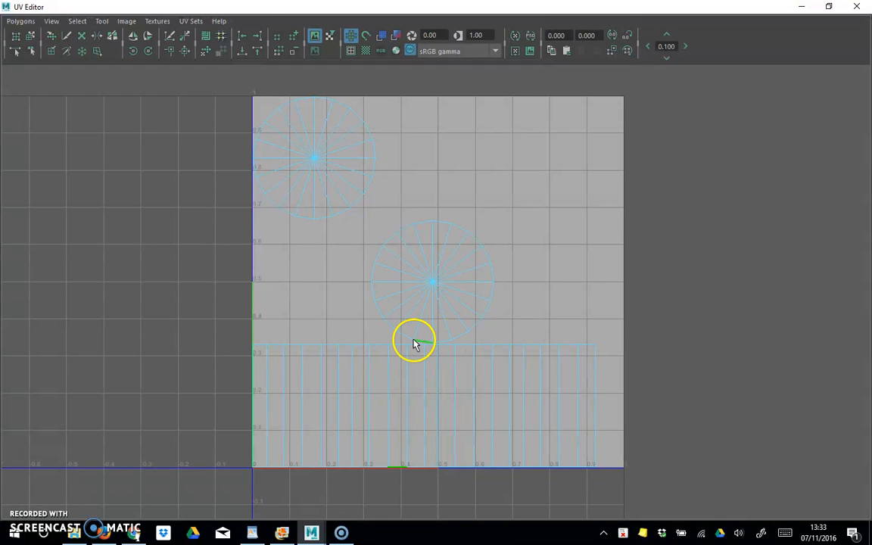
# Step: Try to move and sew the side strip to the middle circular cap along a shared edge, and undo it
pyautogui.click(184, 53)
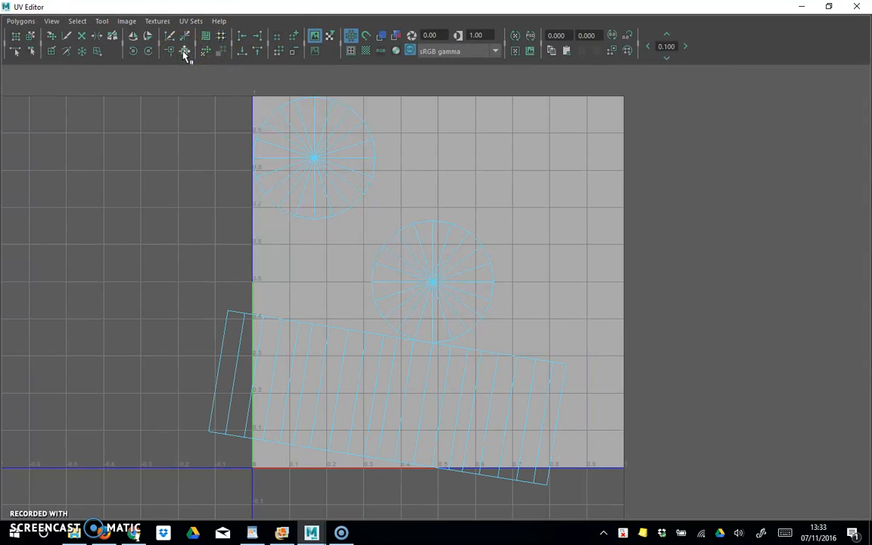
pyautogui.hotkey('ctrl', 'z')
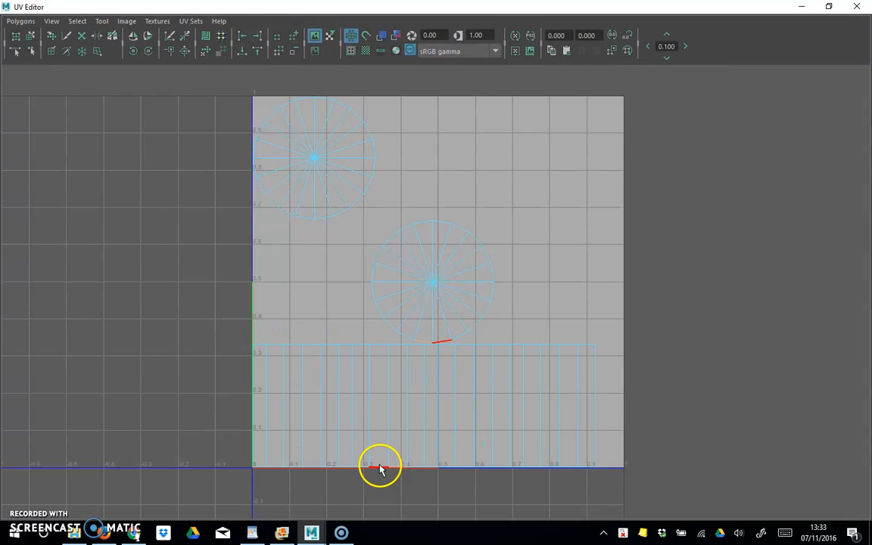
# Step: Try to move and sew the side strip to the middle cap along the cap's lowest edge just right of centre, and undo it
pyautogui.click(444, 344)
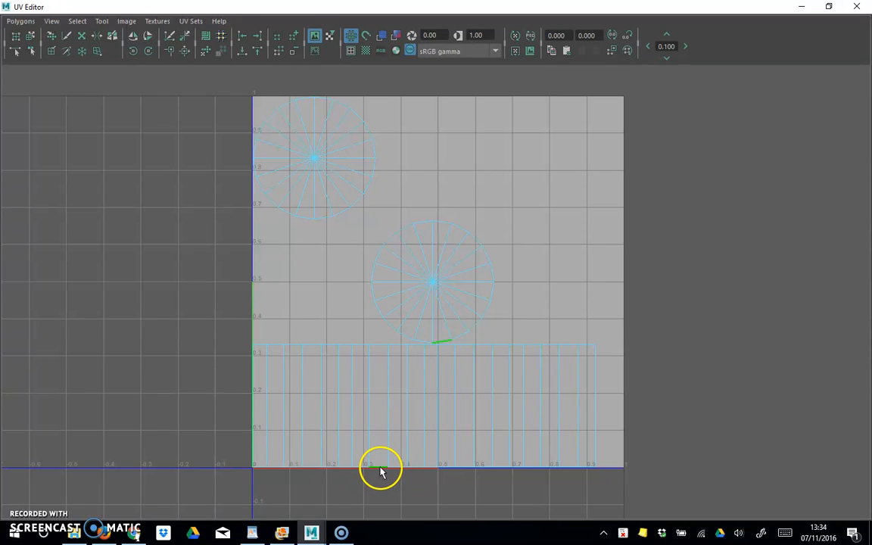
pyautogui.click(185, 53)
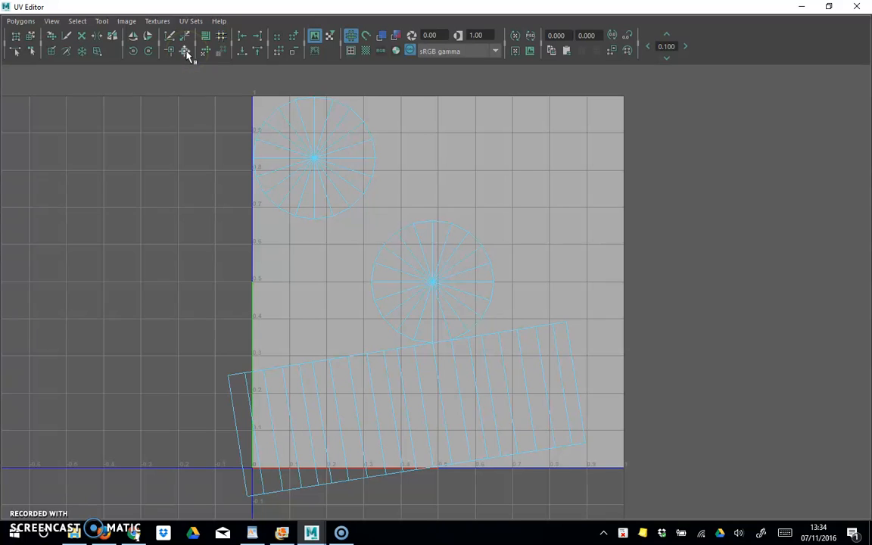
pyautogui.click(185, 53)
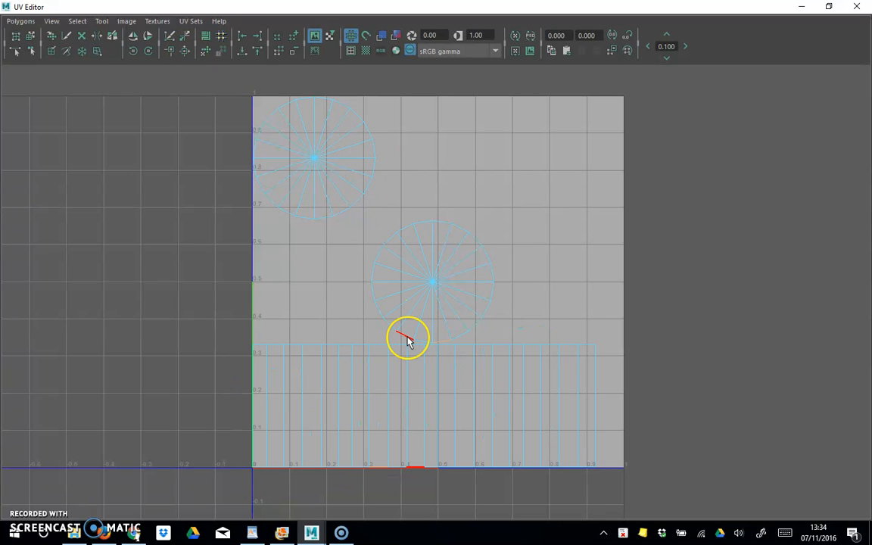
# Step: Move and sew the side strip to the middle cap along its lower-left edge, then sew the other cap to the strip's opposite side
pyautogui.click(185, 52)
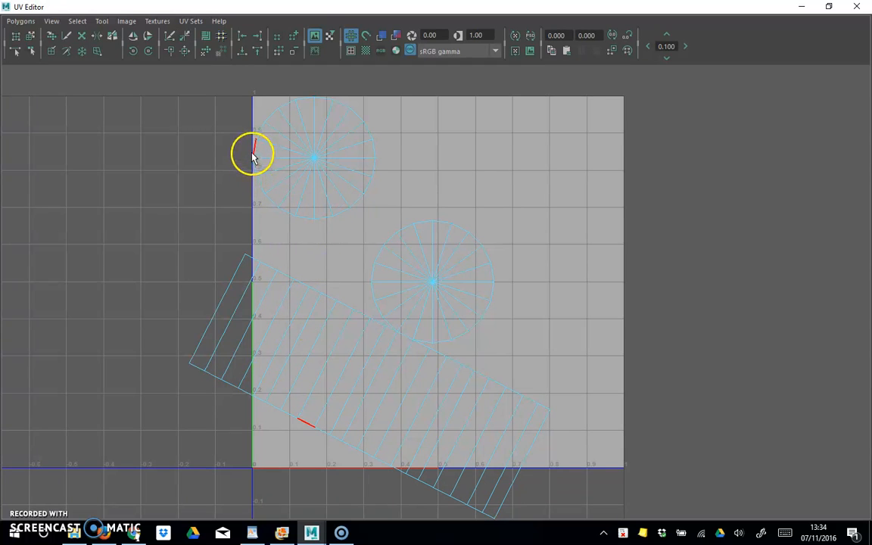
pyautogui.click(185, 49)
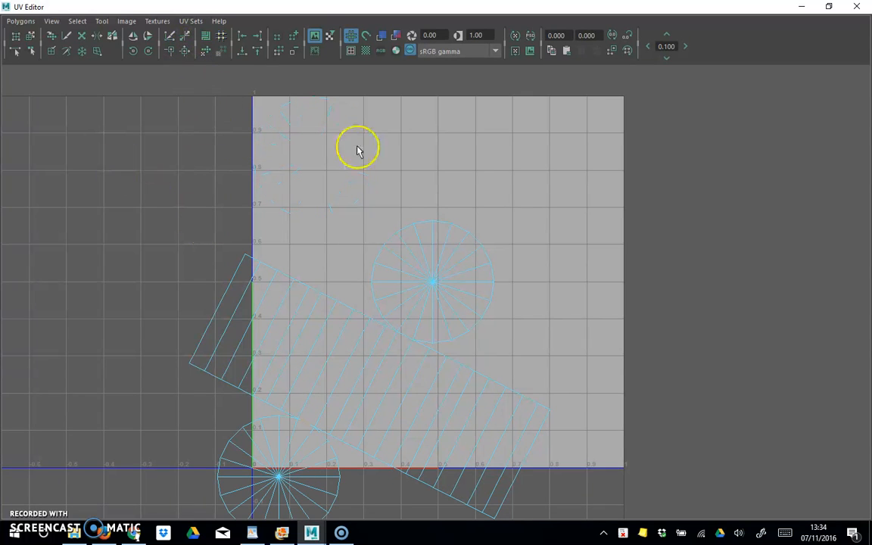
# Step: Restore the UV Editor to a smaller window and move it so Maya's main toolbox is uncovered
pyautogui.click(828, 6)
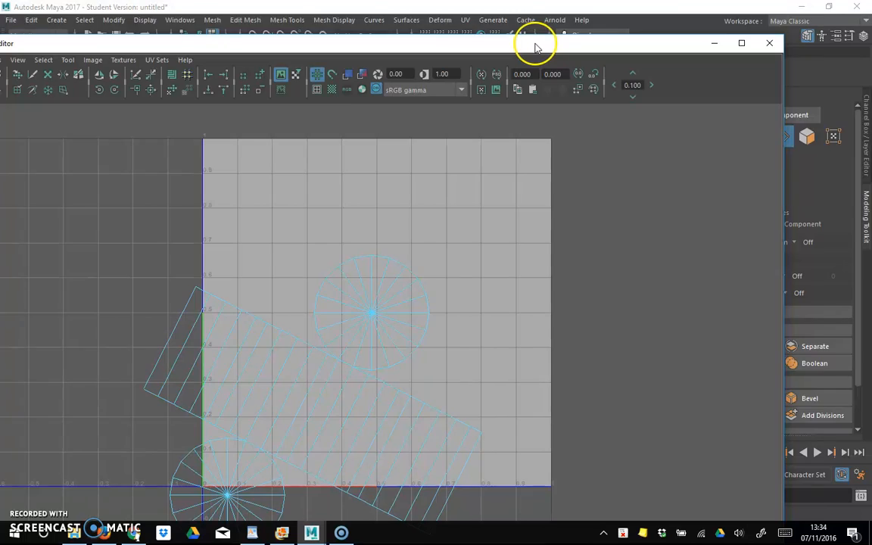
pyautogui.moveTo(535, 41); pyautogui.dragTo(615, 20)
# Step: Lasso-select the entire cylinder UV net and rotate it until the side strip is horizontal
pyautogui.click(14, 194)
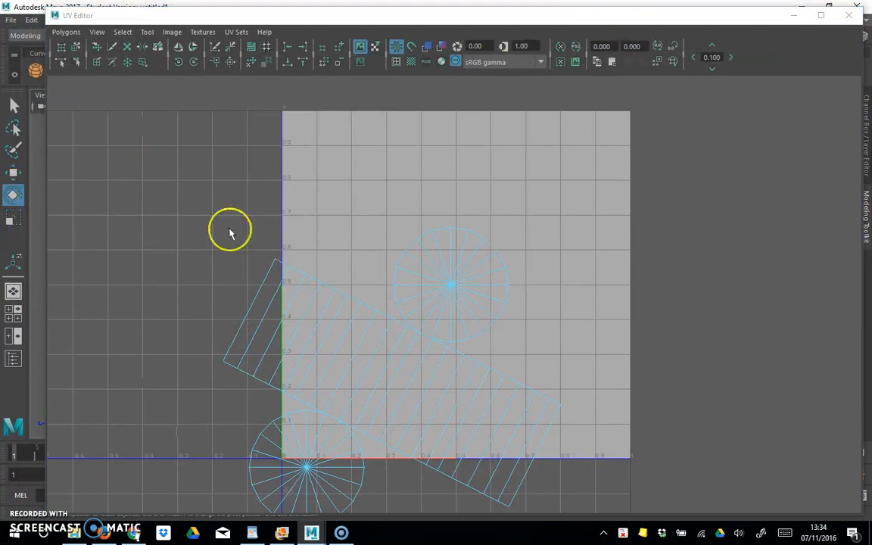
pyautogui.click(14, 128)
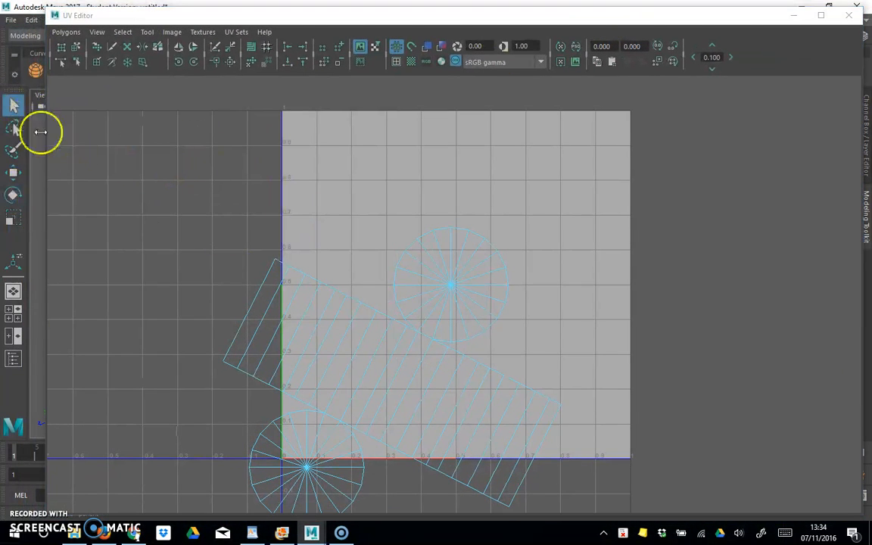
pyautogui.moveTo(129, 142)
pyautogui.mouseDown()
pyautogui.moveTo(140, 293)
pyautogui.moveTo(196, 518)
pyautogui.moveTo(439, 527)
pyautogui.moveTo(599, 239)
pyautogui.moveTo(487, 174)
pyautogui.mouseUp()
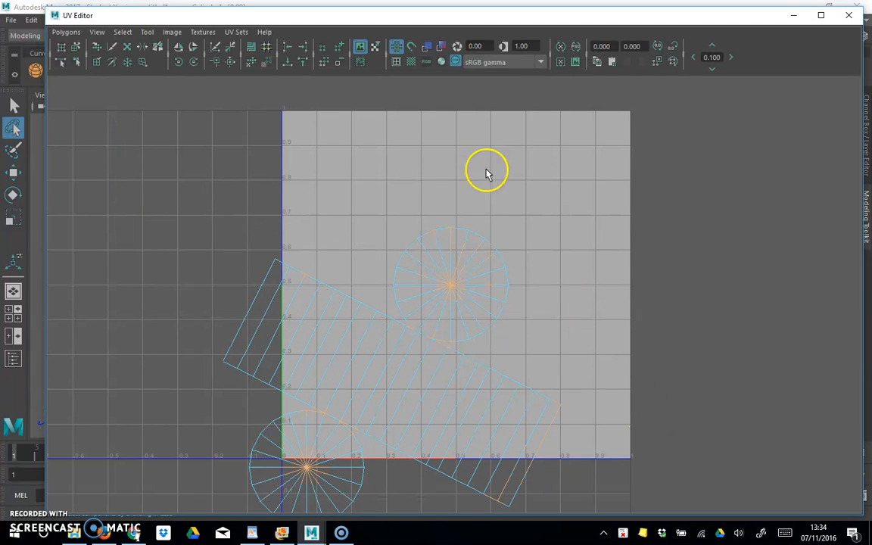
pyautogui.click(13, 195)
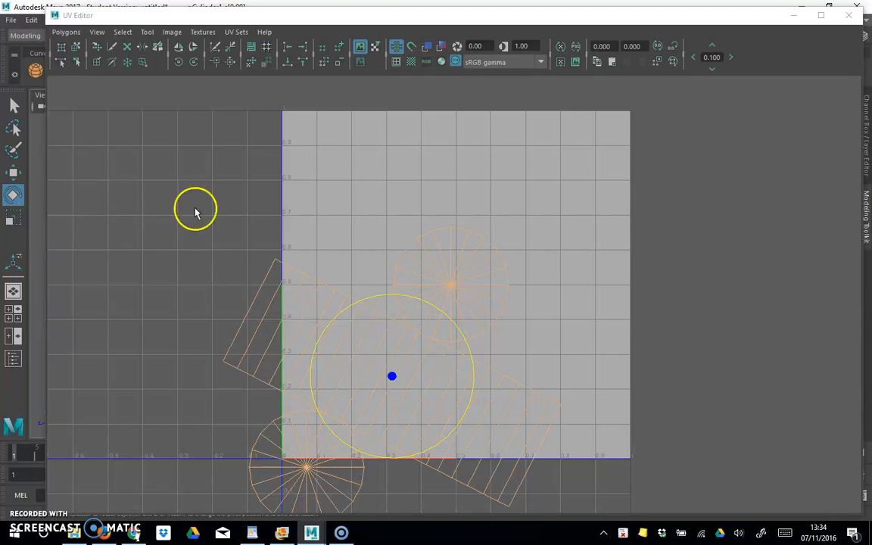
pyautogui.moveTo(382, 299); pyautogui.dragTo(345, 313)
pyautogui.click(14, 106)
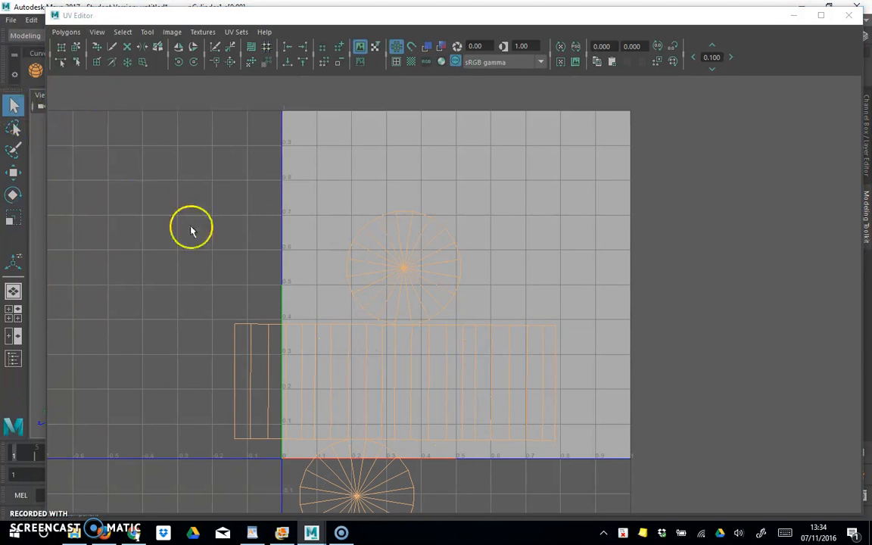
# Step: Move the whole UV net up and to the right so it sits within the 0 to 1 texture square
pyautogui.click(13, 173)
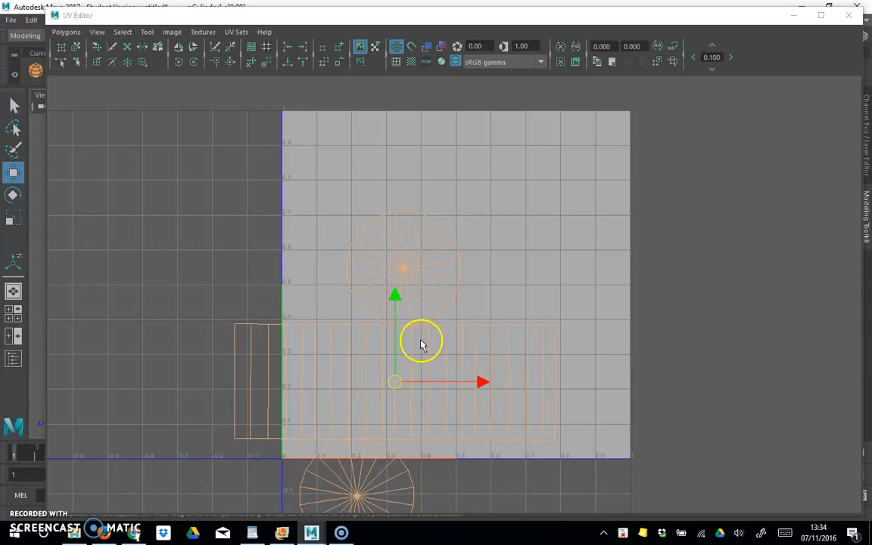
pyautogui.moveTo(400, 303); pyautogui.dragTo(394, 240)
pyautogui.moveTo(393, 196); pyautogui.dragTo(393, 208)
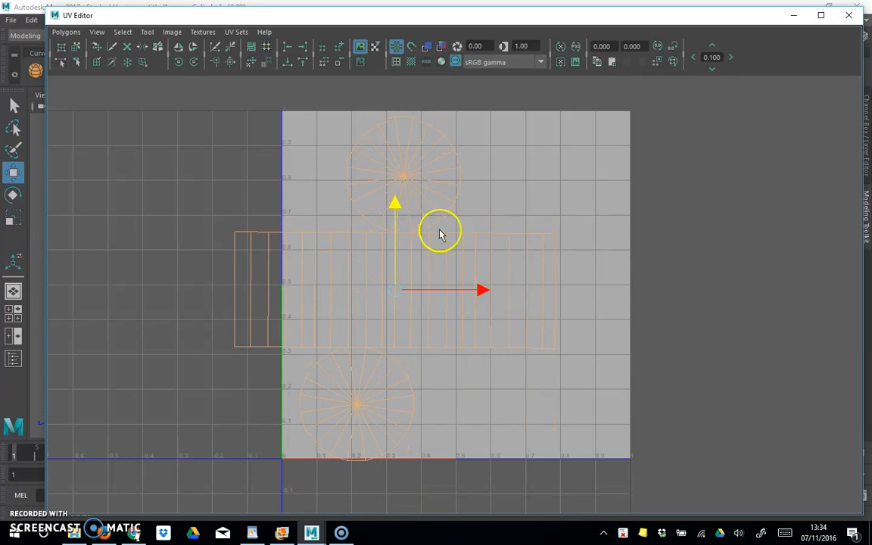
pyautogui.moveTo(478, 290); pyautogui.dragTo(290, 324)
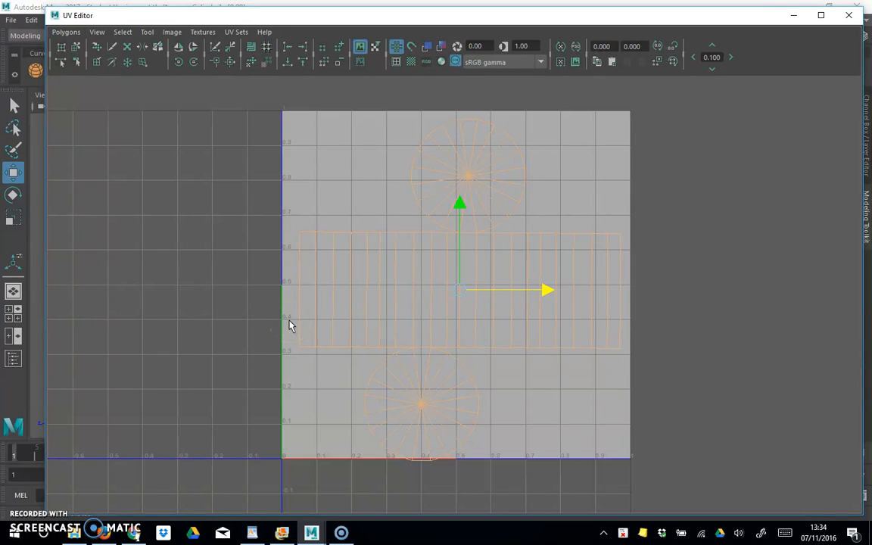